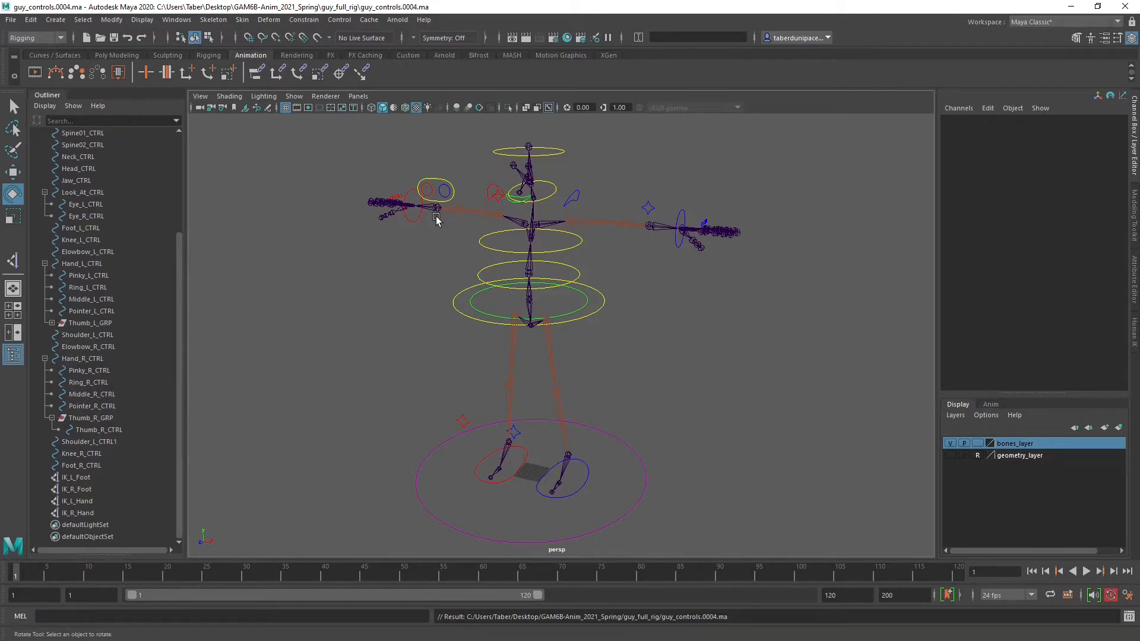
# Select the Root_CTRL curve around the waist and locate it in the list of rig controls.
pyautogui.click(621, 293)
pyautogui.click(602, 306)
pyautogui.keyDown('alt'); pyautogui.moveTo(638, 326); pyautogui.dragTo(678, 320); pyautogui.keyUp('alt')
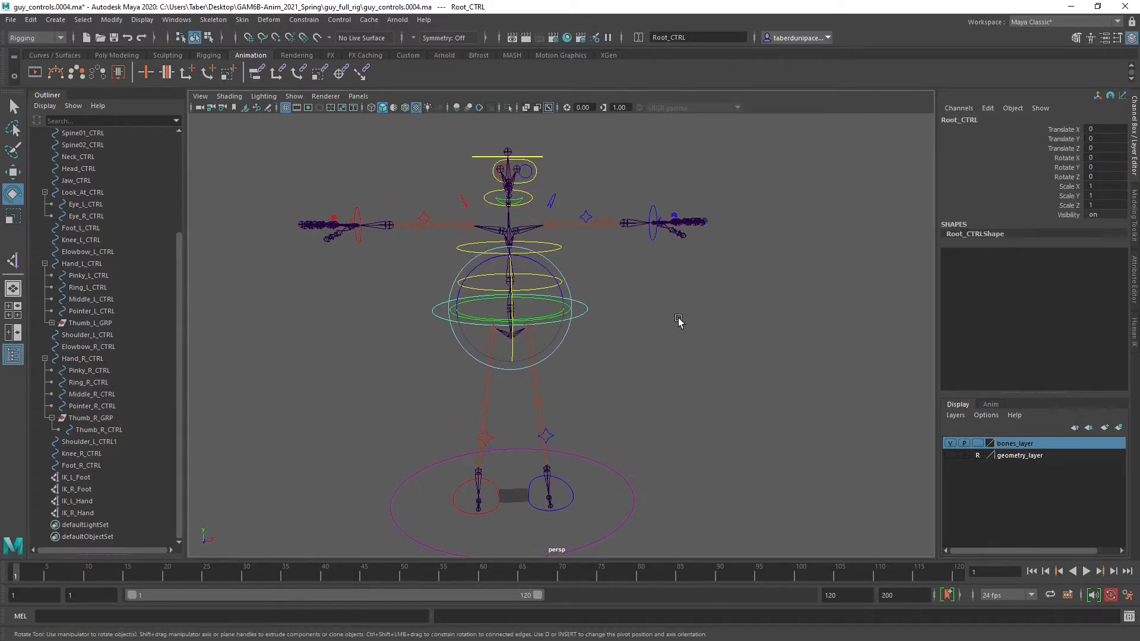
pyautogui.click(678, 321)
pyautogui.click(586, 306)
pyautogui.scroll(5, 69, 170)
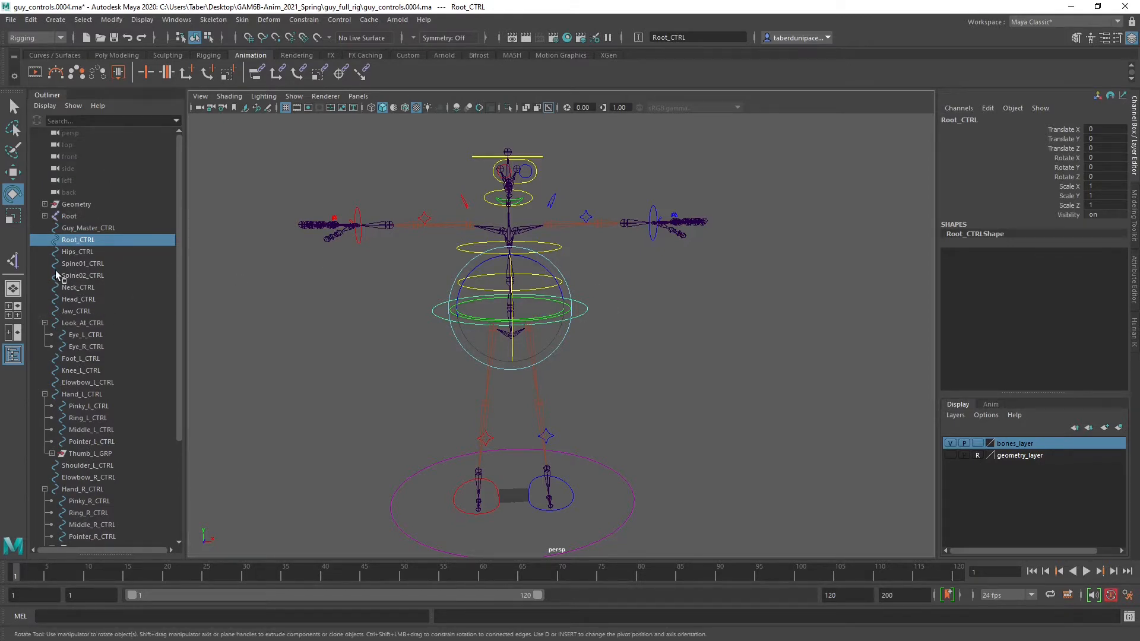
pyautogui.click(282, 296)
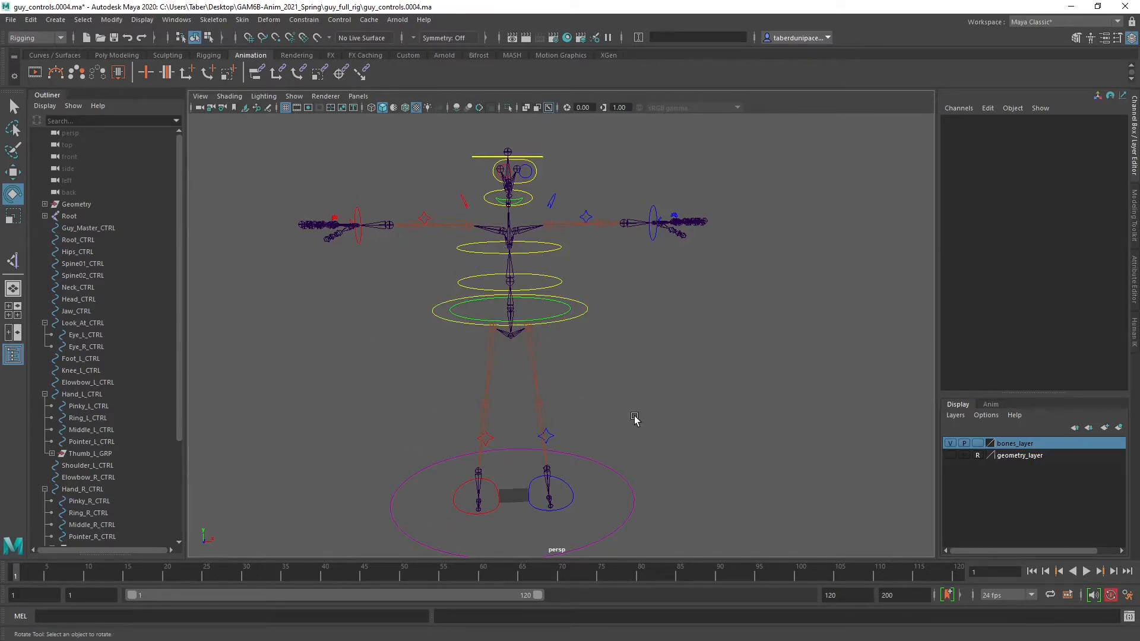
# Inspect the Root_CTRL curve's pivot against the root joint and review the available constraint types.
pyautogui.keyDown('alt'); pyautogui.moveTo(634, 419); pyautogui.dragTo(707, 170); pyautogui.keyUp('alt')
pyautogui.scroll(3, 633, 326)
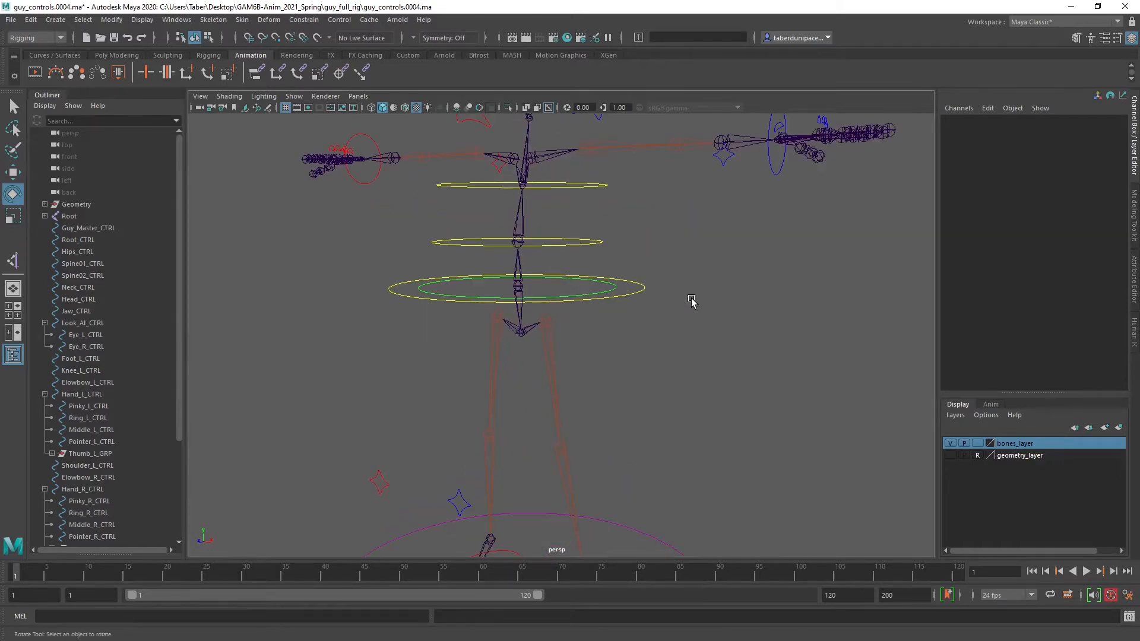
pyautogui.keyDown('alt'); pyautogui.moveTo(692, 300); pyautogui.dragTo(616, 381); pyautogui.keyUp('alt')
pyautogui.keyDown('alt'); pyautogui.moveTo(616, 382); pyautogui.dragTo(653, 382, button='right'); pyautogui.keyUp('alt')
pyautogui.keyDown('alt'); pyautogui.moveTo(653, 383); pyautogui.dragTo(702, 391); pyautogui.keyUp('alt')
pyautogui.scroll(2, 731, 370)
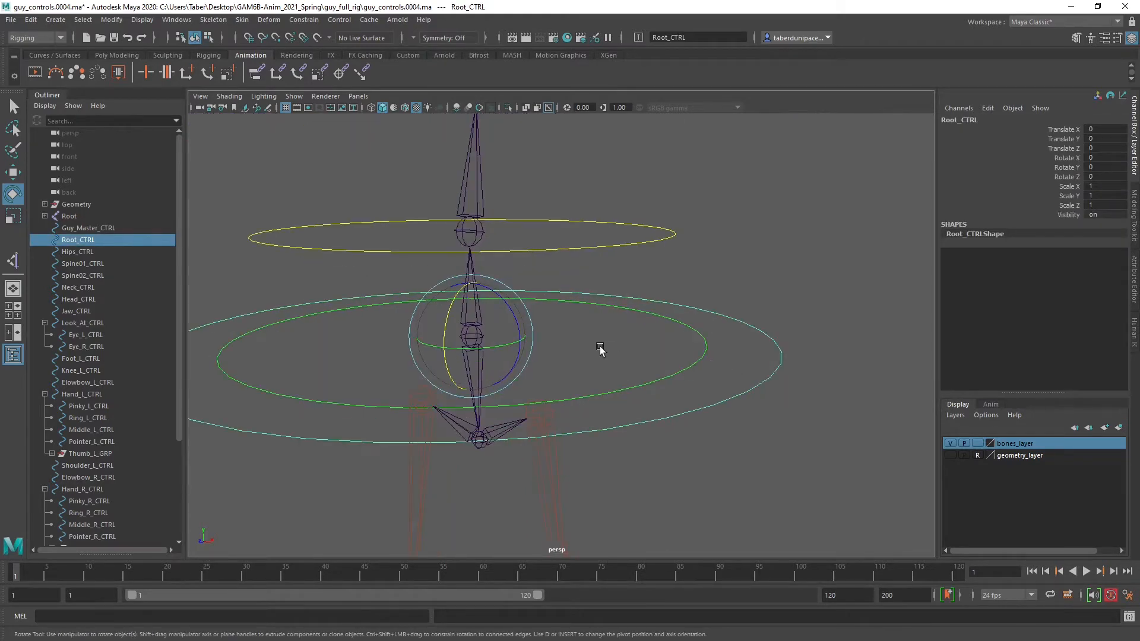
pyautogui.press('w')
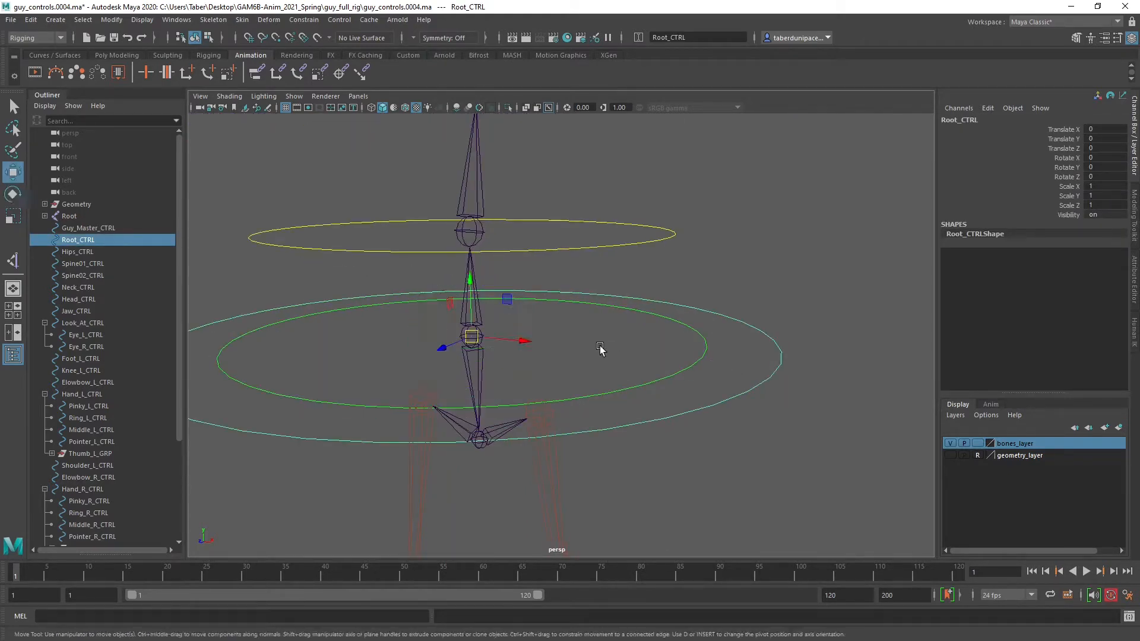
pyautogui.click(472, 337)
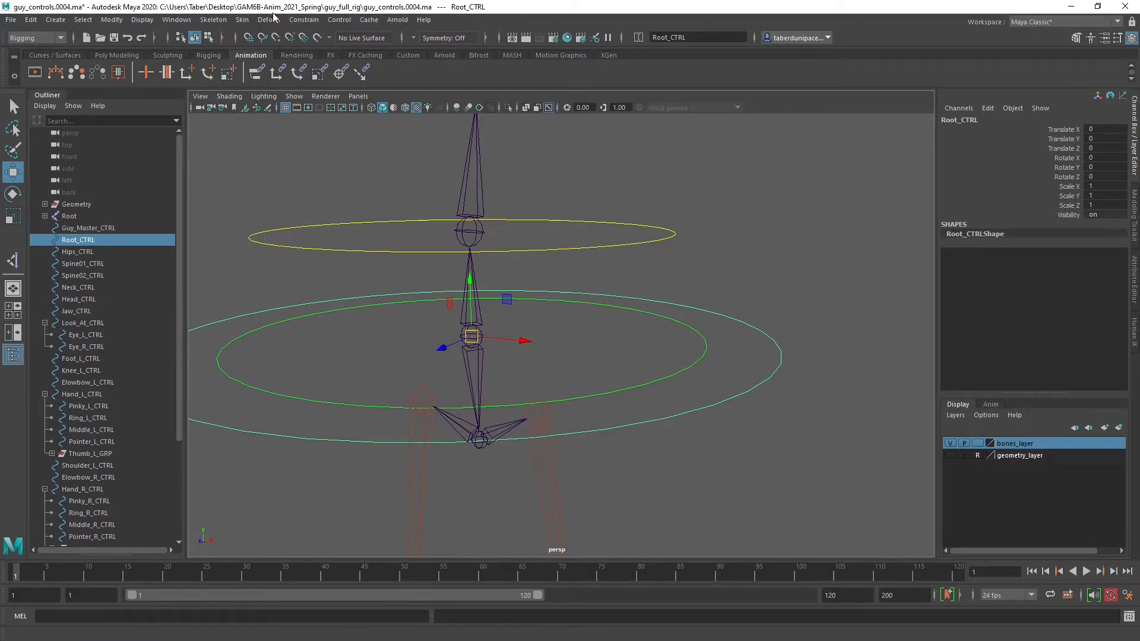
pyautogui.click(304, 20)
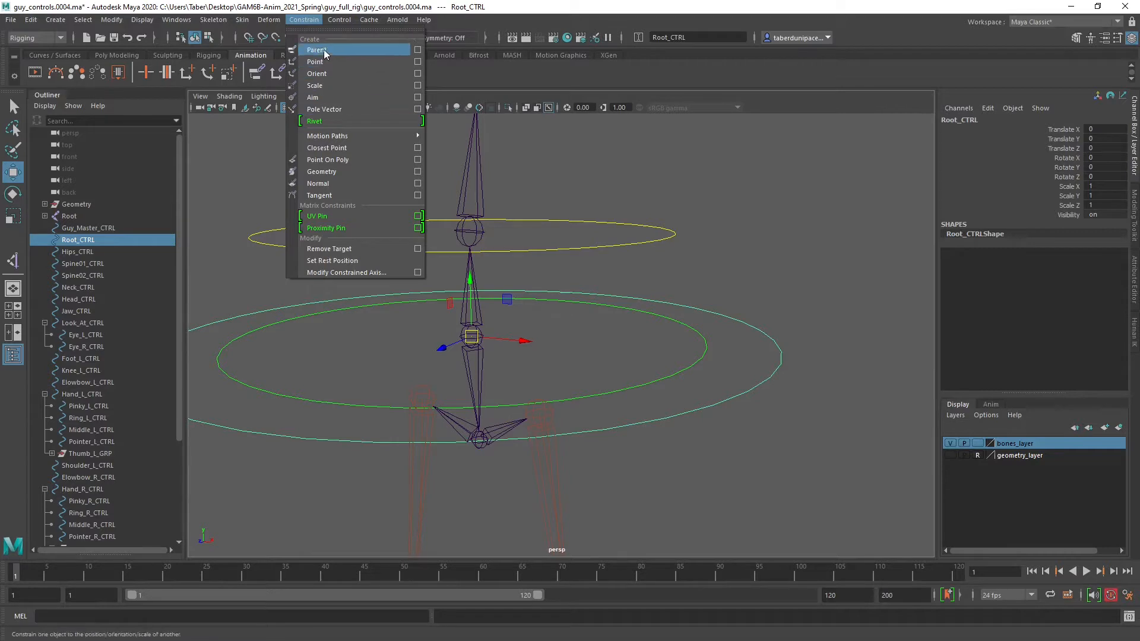
pyautogui.click(707, 246)
pyautogui.click(708, 249)
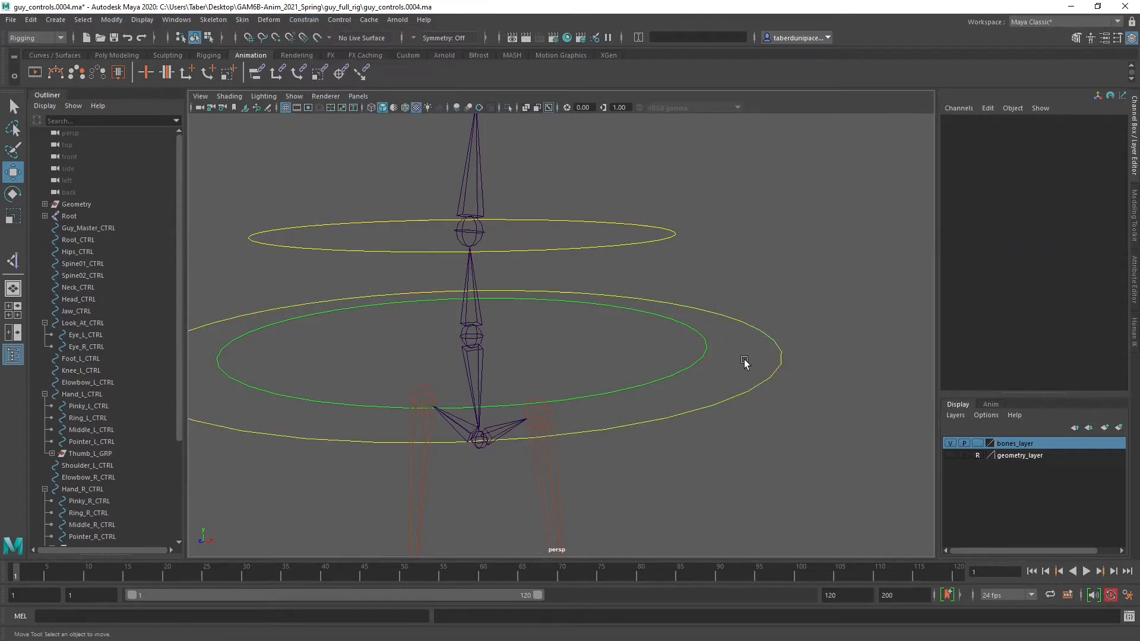
pyautogui.moveTo(794, 324); pyautogui.dragTo(768, 361)
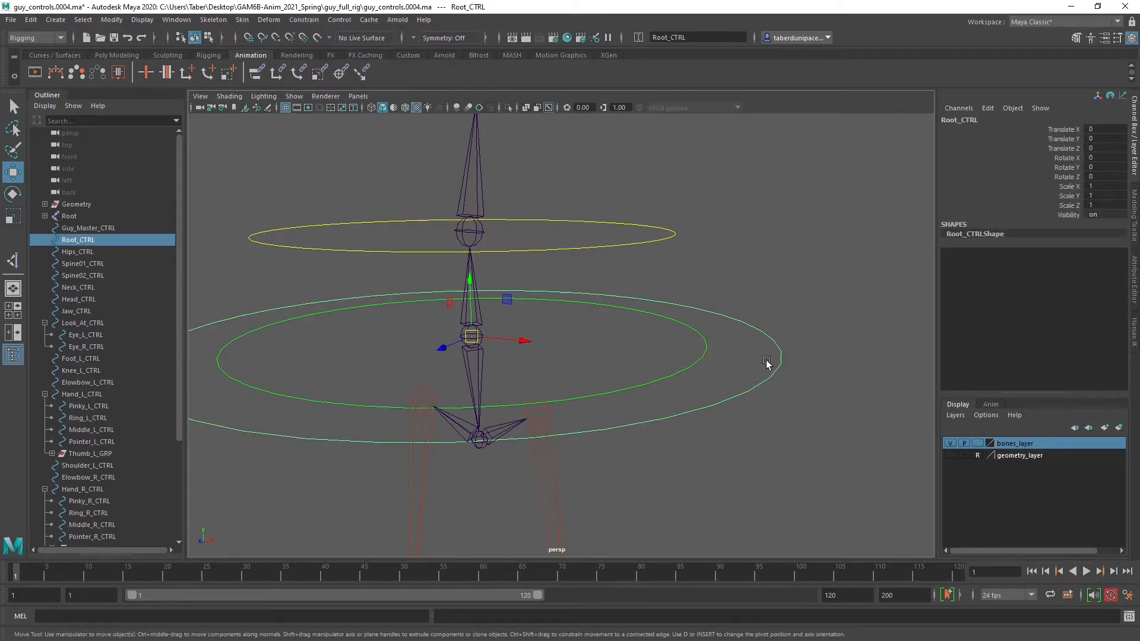
pyautogui.press('q')
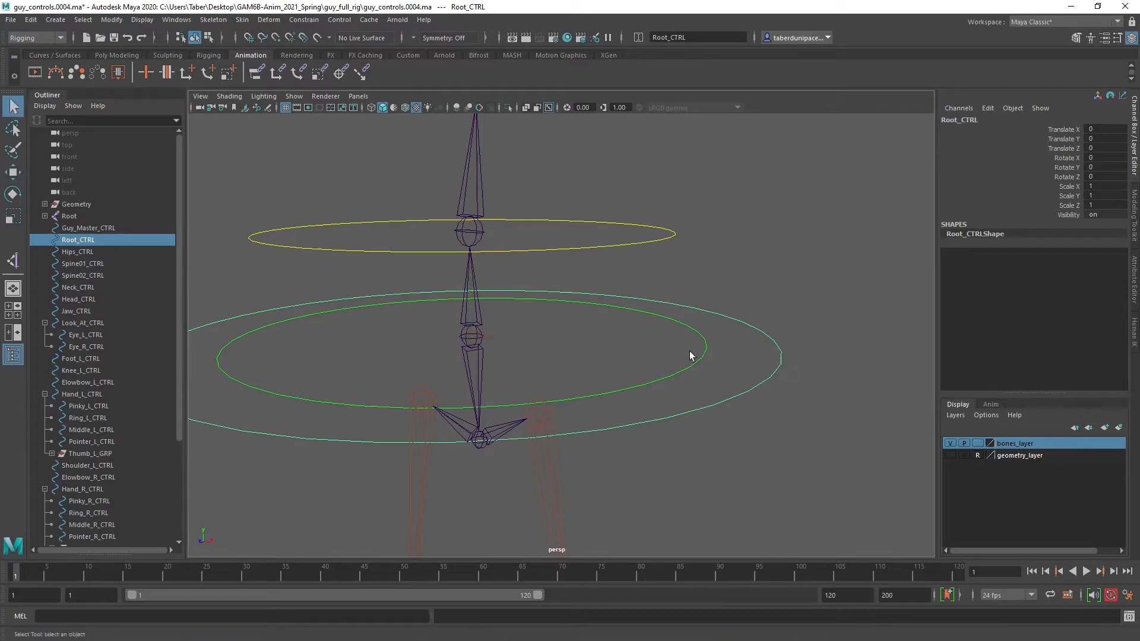
pyautogui.keyDown('shift'); pyautogui.click(478, 336); pyautogui.keyUp('shift')
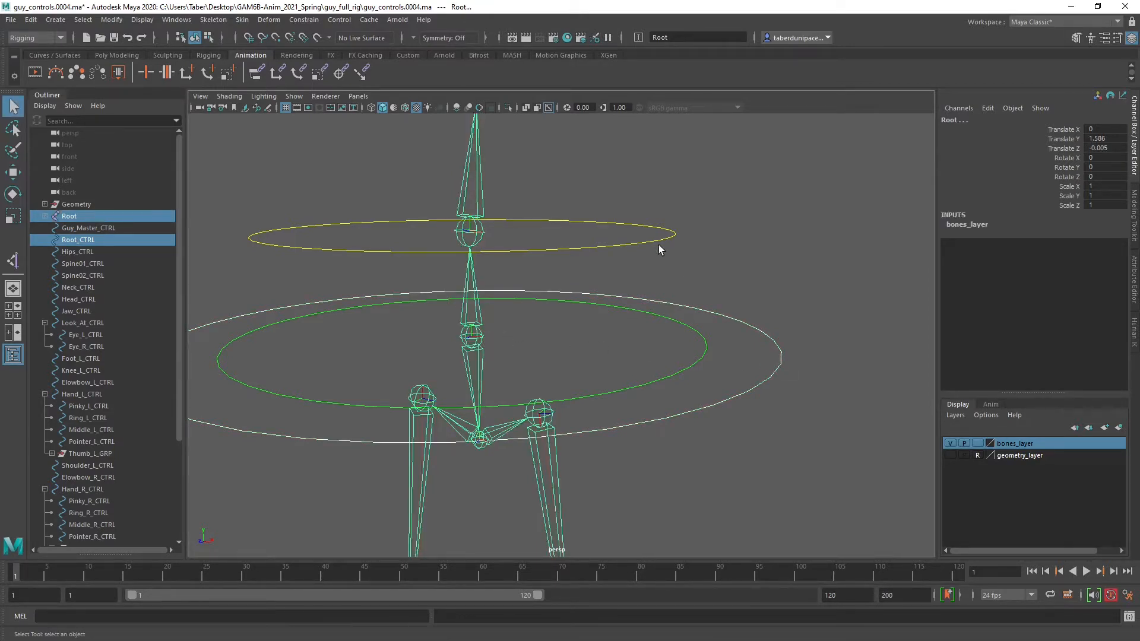
pyautogui.click(735, 224)
pyautogui.click(784, 325)
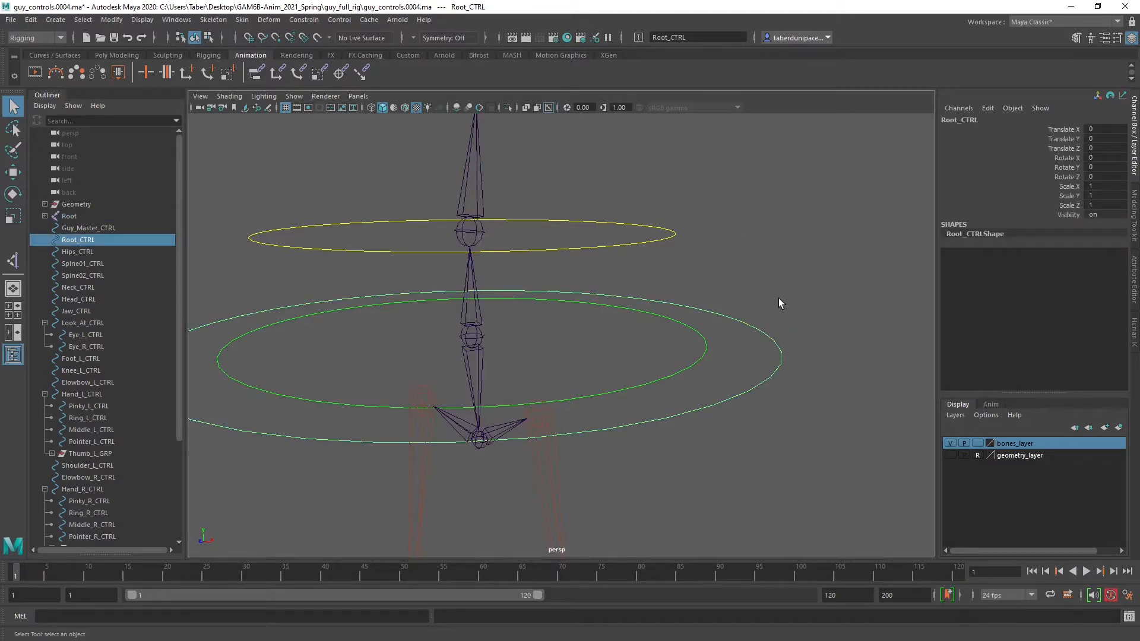
pyautogui.press('w')
pyautogui.press('e')
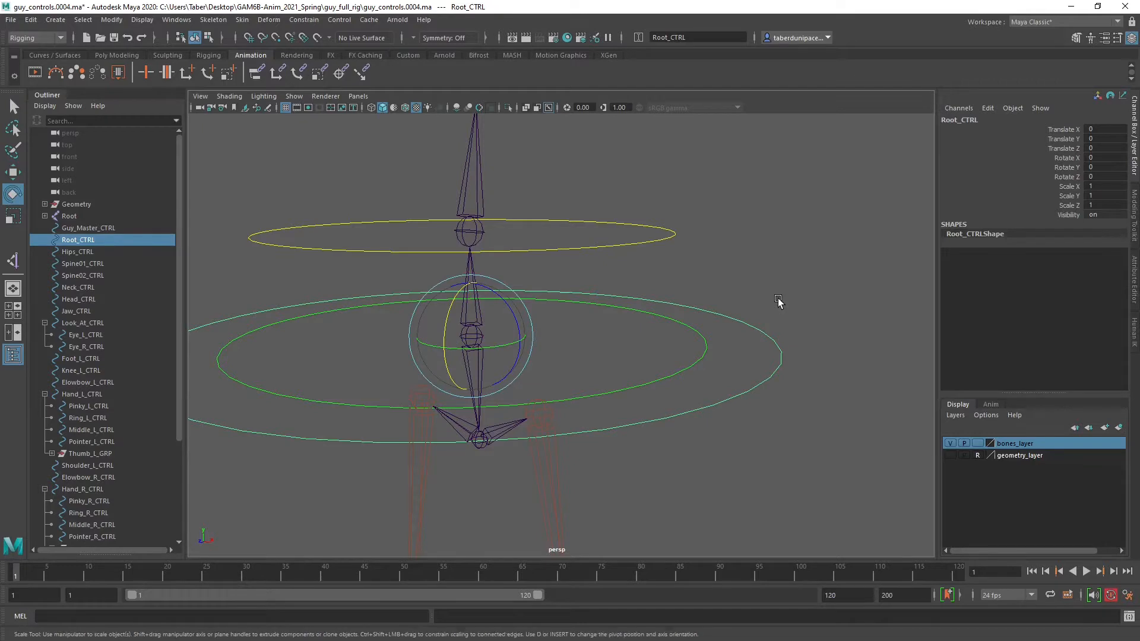
pyautogui.press('r')
pyautogui.press('w')
pyautogui.press('q')
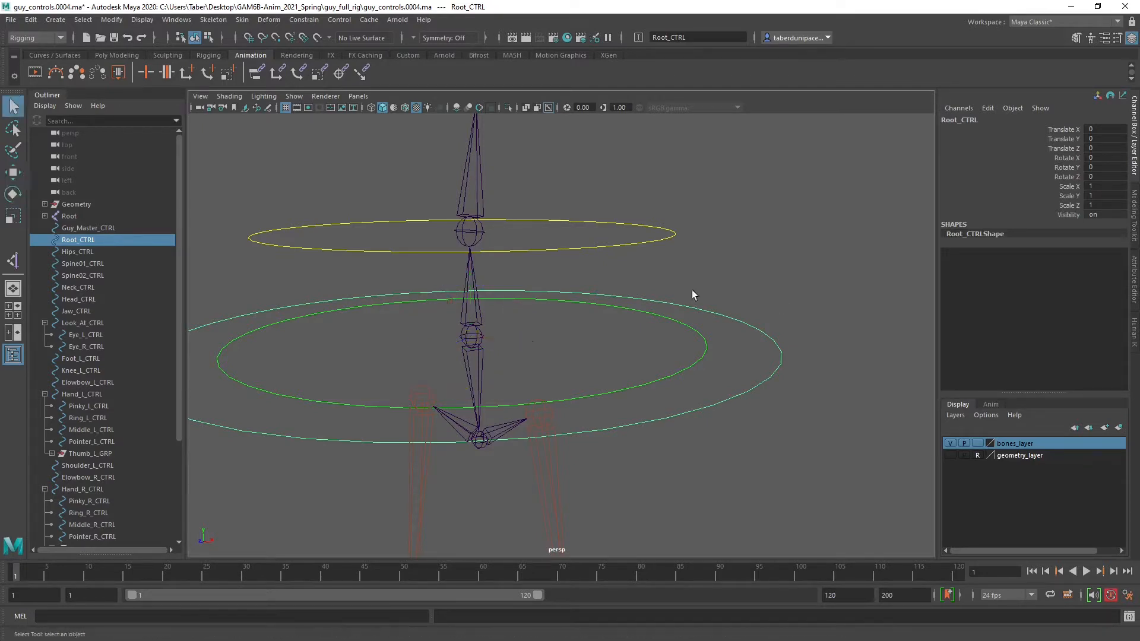
# Parent-constrain the Root joint to Root_CTRL with Maintain offset, all translate and rotate axes and weight 1, saving these constraint settings.
pyautogui.click(763, 312)
pyautogui.click(779, 348)
pyautogui.click(813, 298)
pyautogui.moveTo(814, 299); pyautogui.dragTo(749, 374)
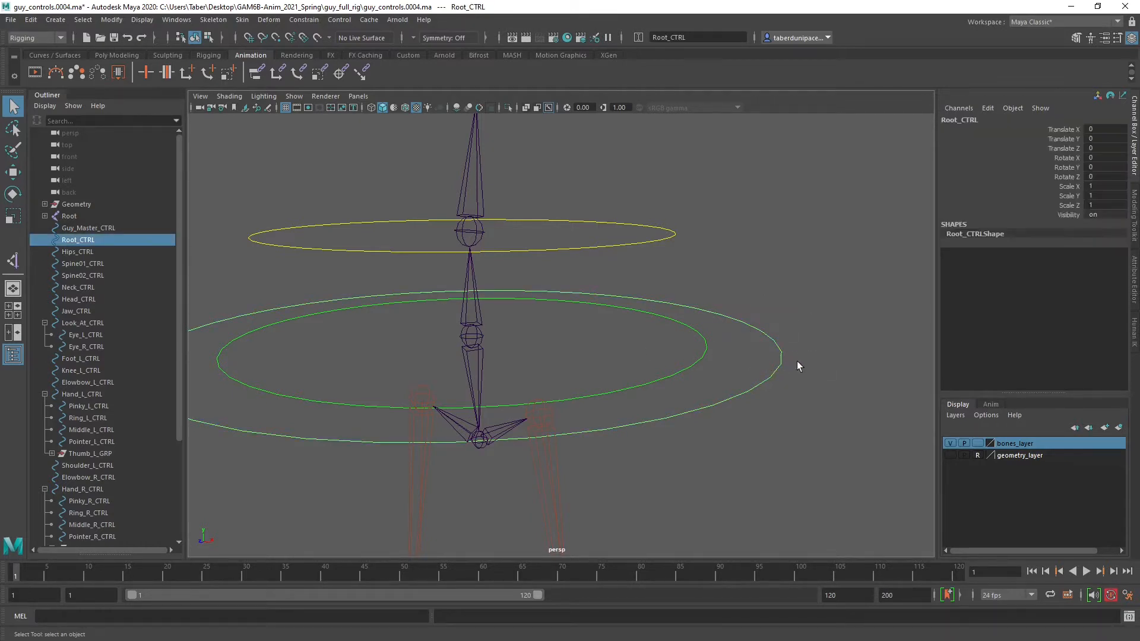
pyautogui.keyDown('shift'); pyautogui.click(477, 336); pyautogui.keyUp('shift')
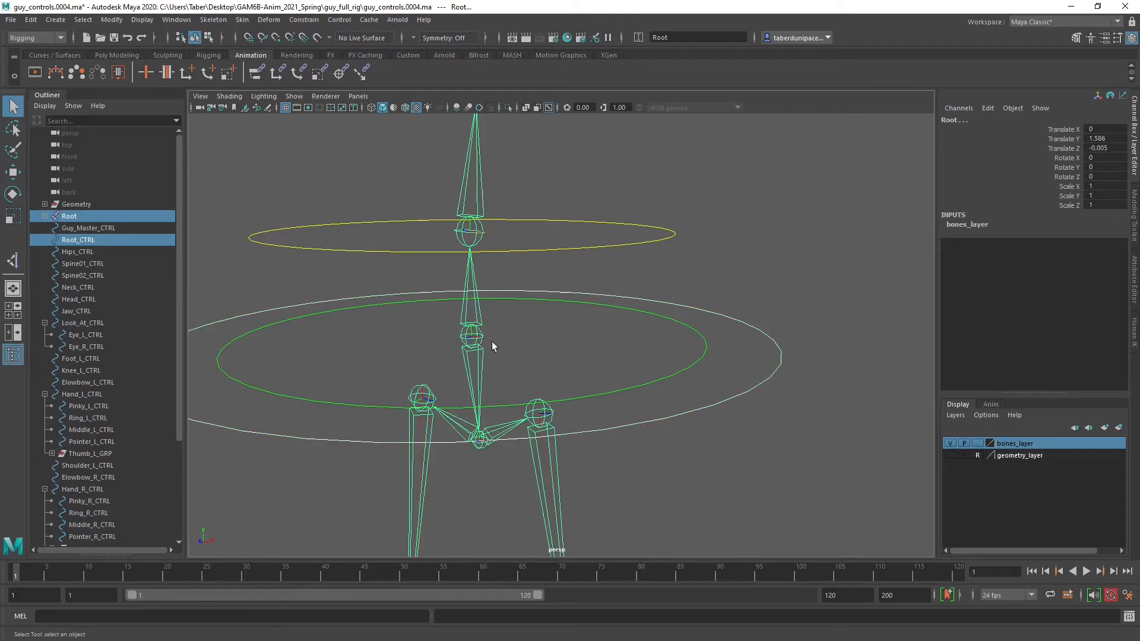
pyautogui.click(303, 19)
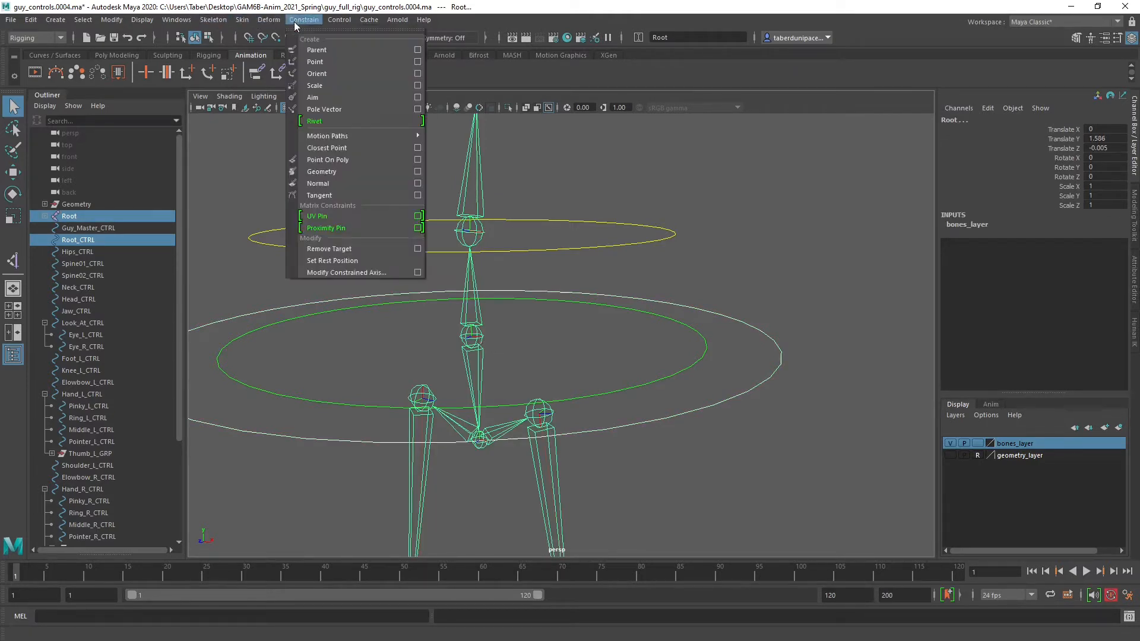
pyautogui.click(419, 50)
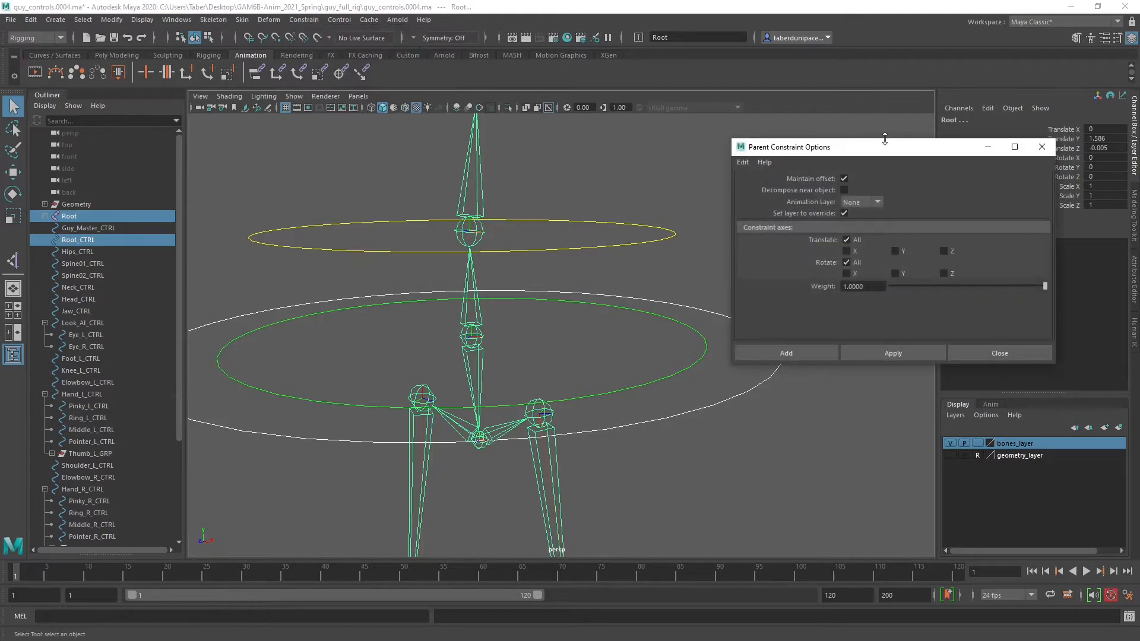
pyautogui.moveTo(885, 155); pyautogui.dragTo(777, 129)
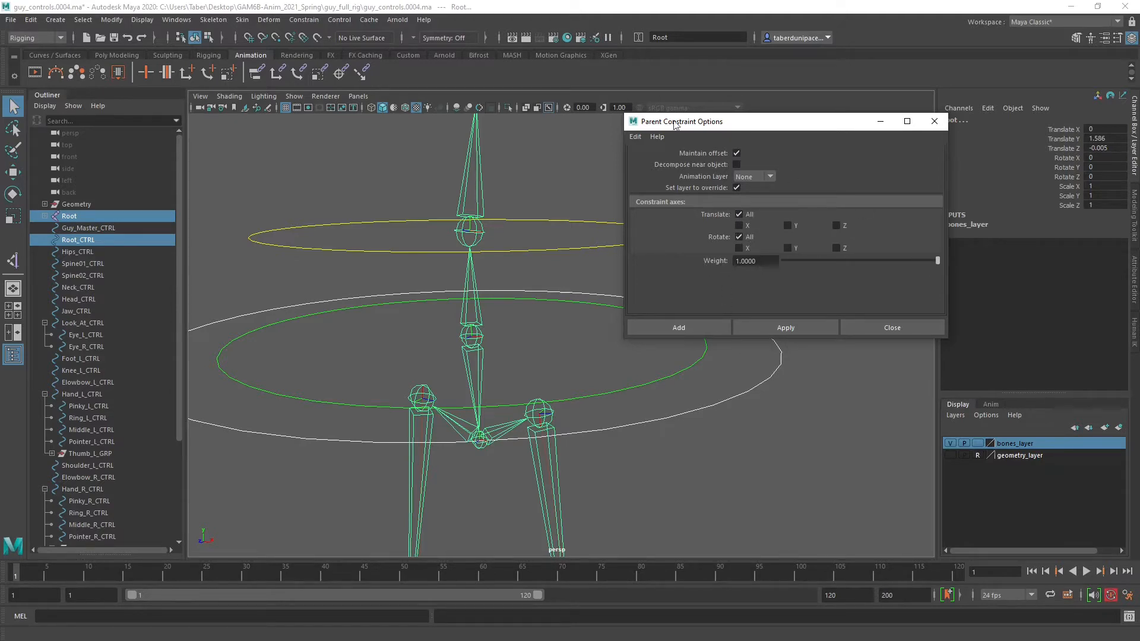
pyautogui.click(634, 137)
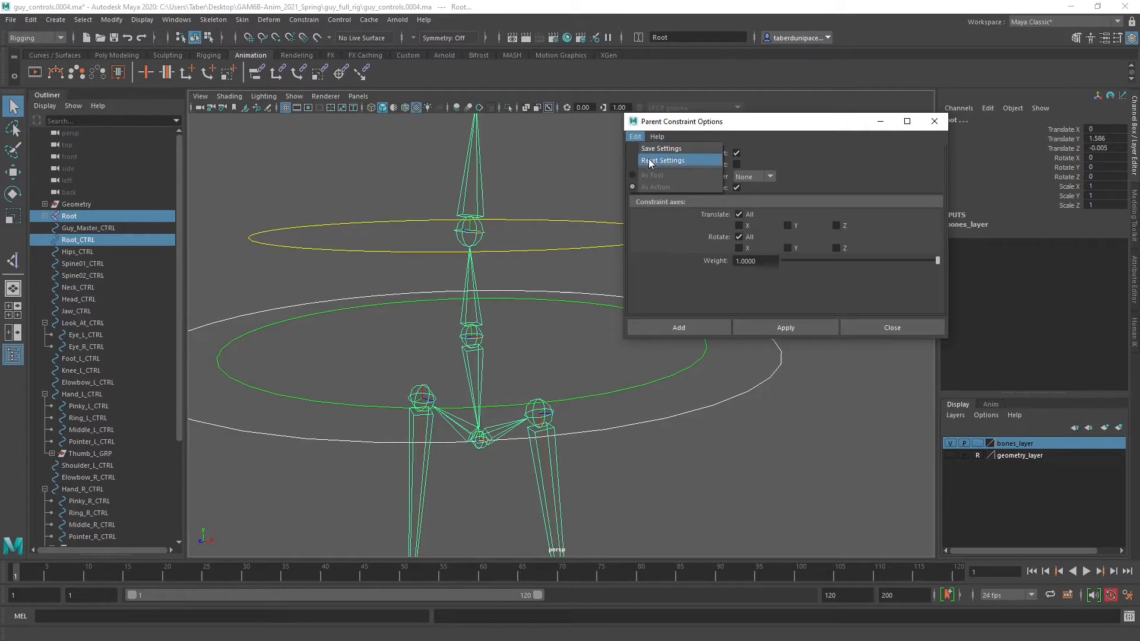
pyautogui.click(644, 150)
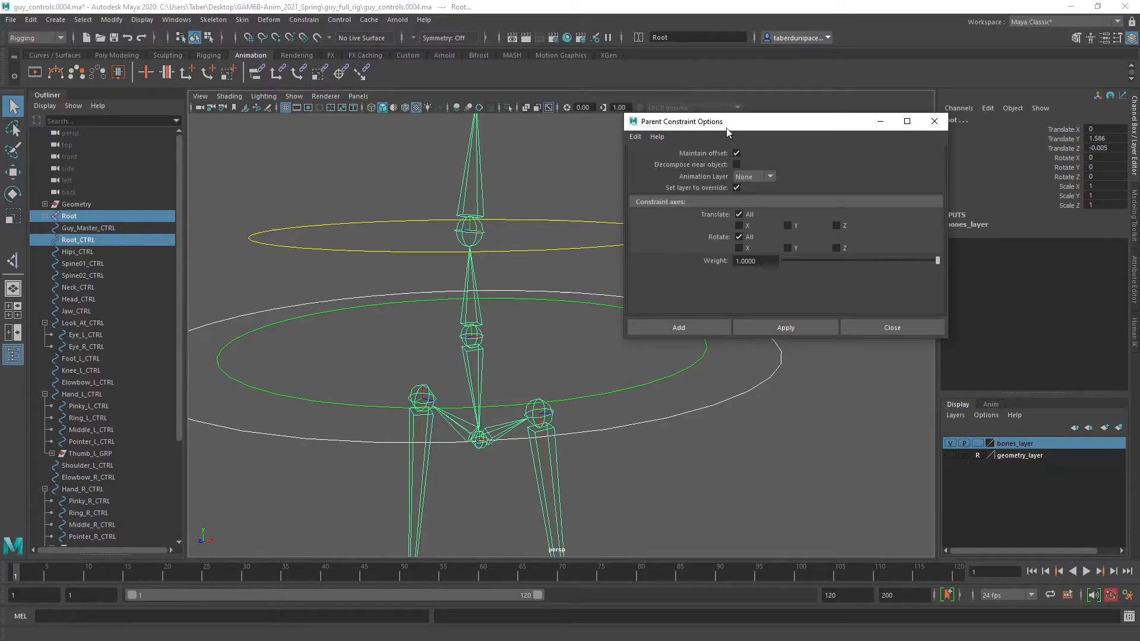
pyautogui.click(783, 323)
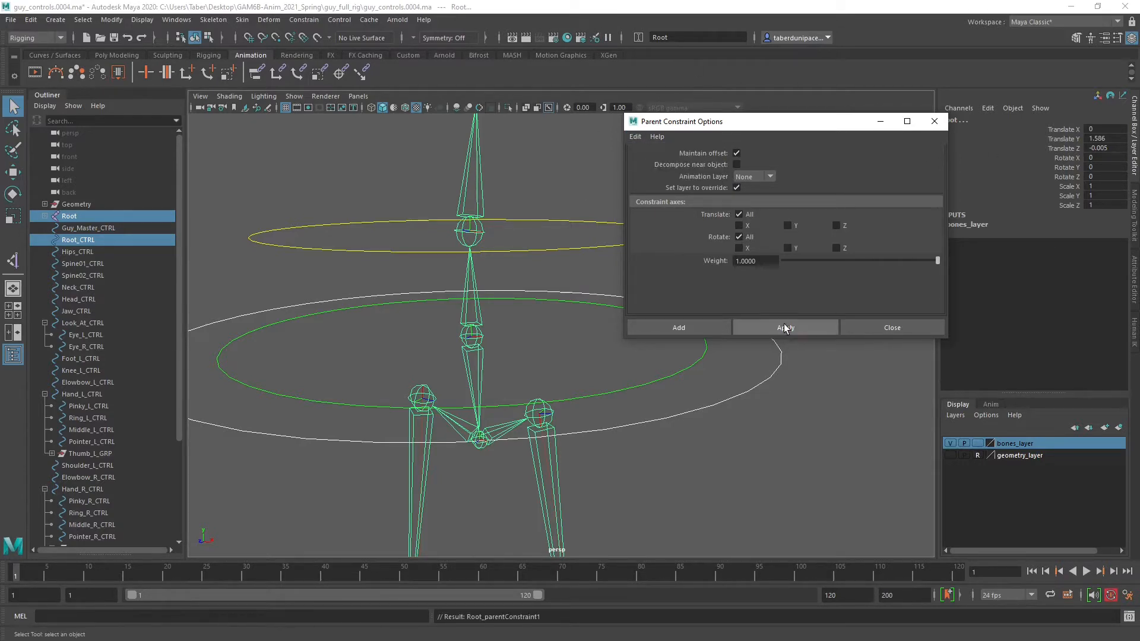
pyautogui.click(933, 121)
# Test the root constraint by moving Root_CTRL slightly, and undo the move.
pyautogui.moveTo(782, 302); pyautogui.dragTo(766, 366)
pyautogui.press('w')
pyautogui.press('f')
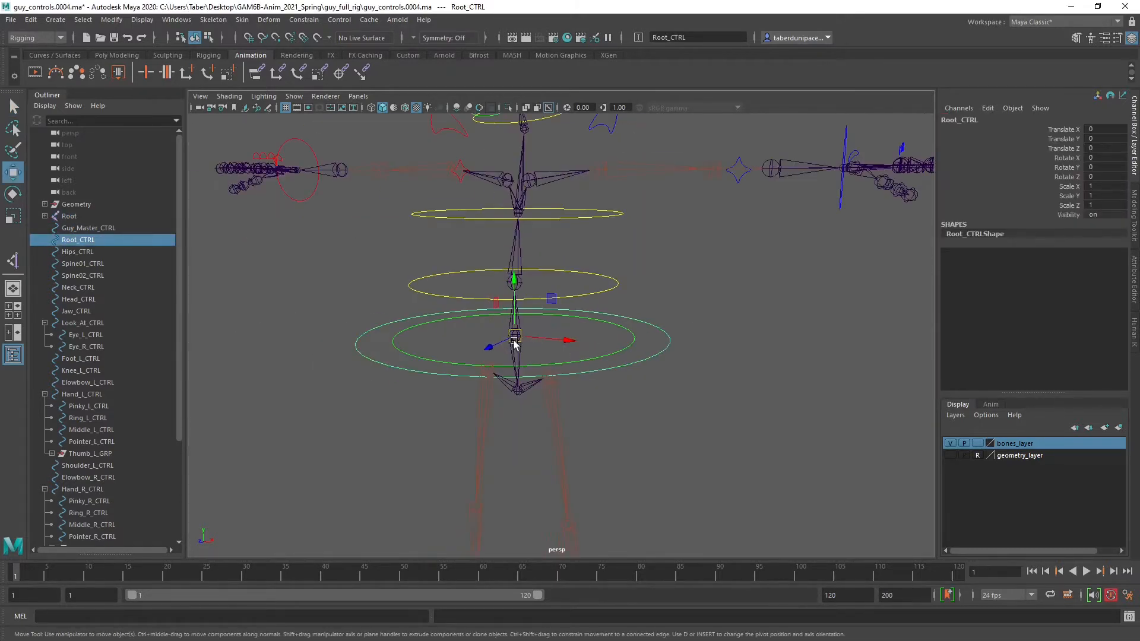
pyautogui.moveTo(514, 343); pyautogui.dragTo(537, 321)
pyautogui.scroll(-3, 516, 341)
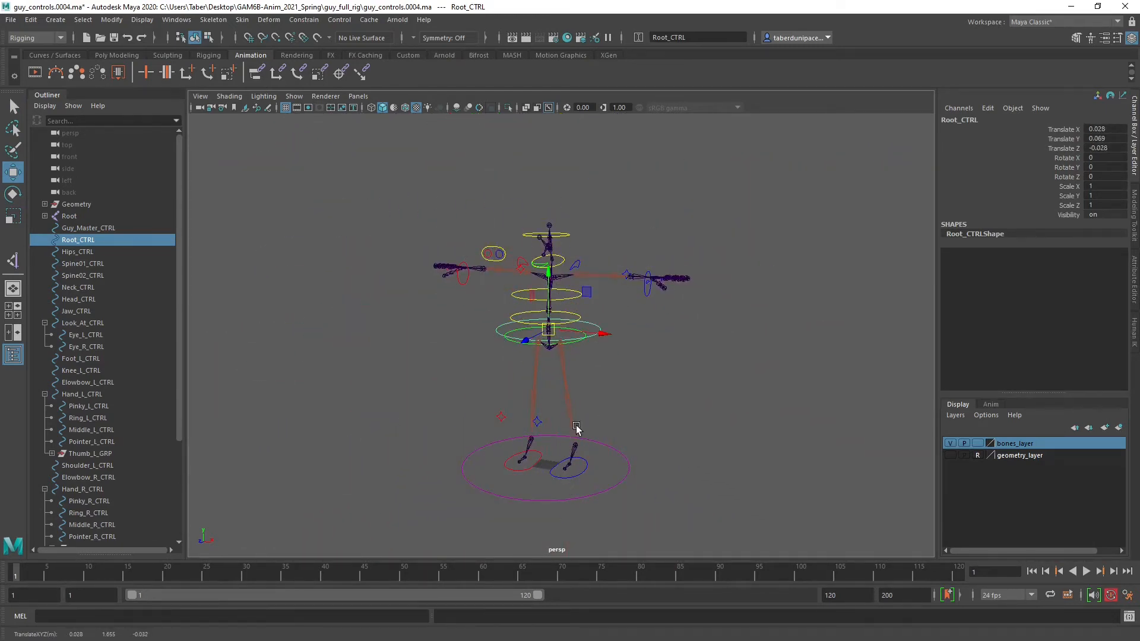
pyautogui.hotkey('ctrl', 'z')
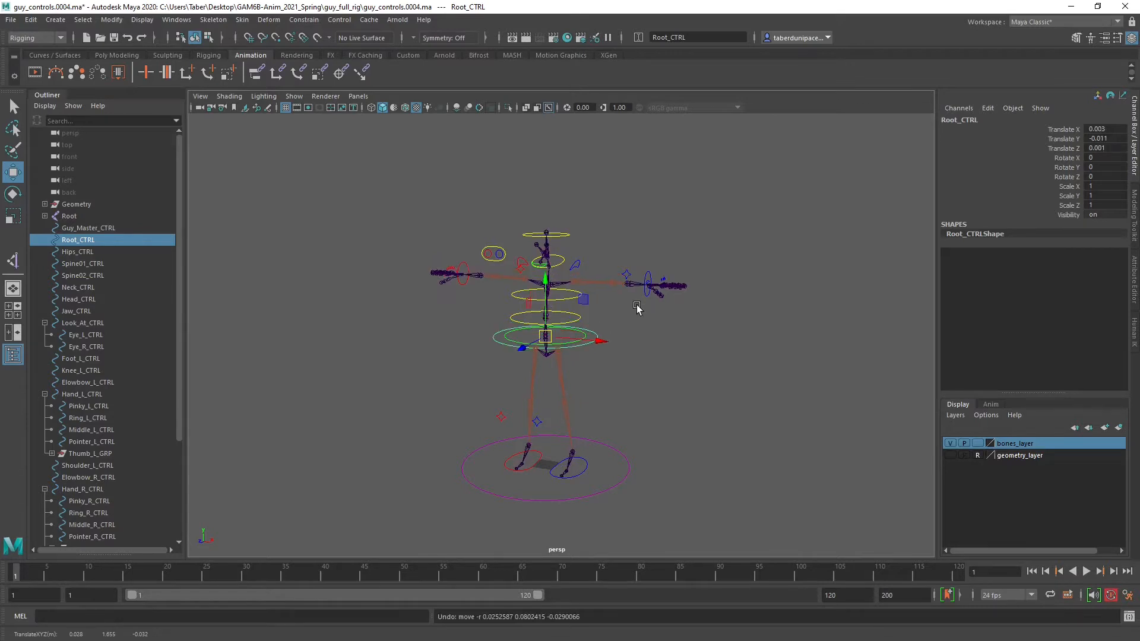
pyautogui.scroll(5, 585, 321)
# Try moving the constrained Root joint directly, and undo the move.
pyautogui.click(530, 337)
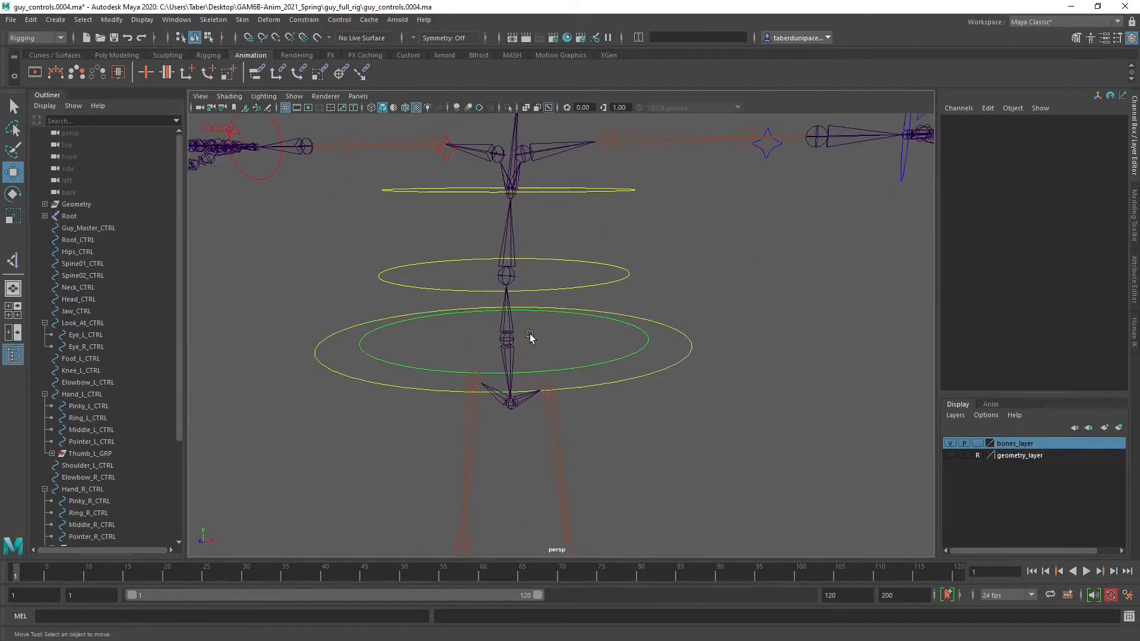
pyautogui.click(510, 340)
pyautogui.moveTo(510, 340)
pyautogui.mouseDown()
pyautogui.moveTo(544, 345)
pyautogui.moveTo(443, 311)
pyautogui.moveTo(498, 326)
pyautogui.moveTo(489, 334)
pyautogui.mouseUp()
pyautogui.hotkey('ctrl', 'z')
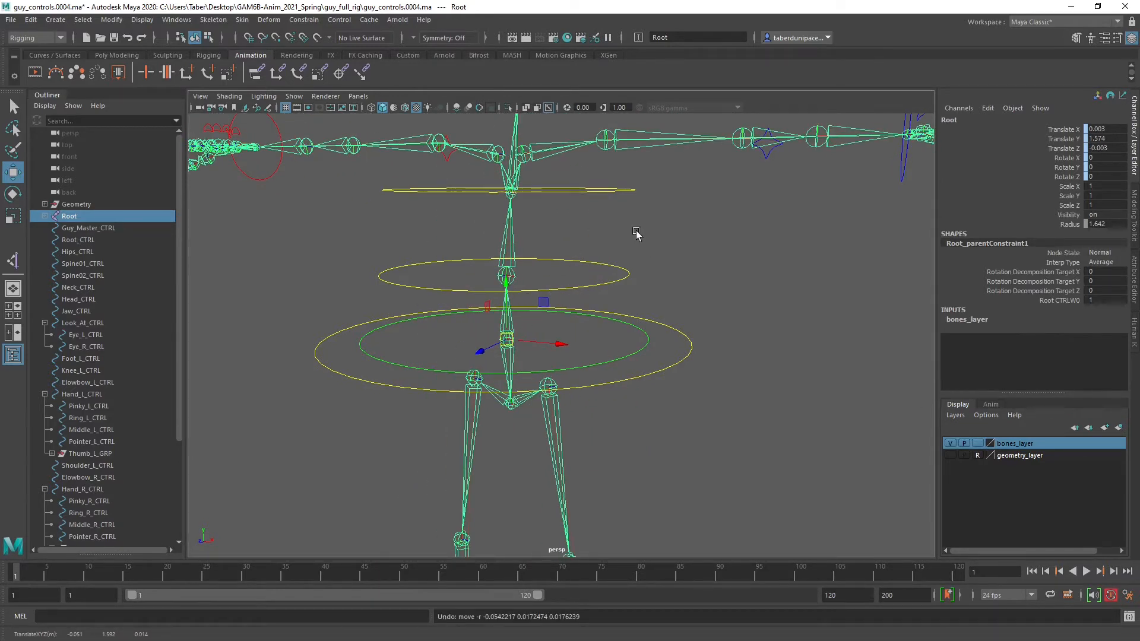
# Try moving the IK_R_Hand handle to test the right arm, and undo the move.
pyautogui.scroll(-4, 102, 445)
pyautogui.click(88, 478)
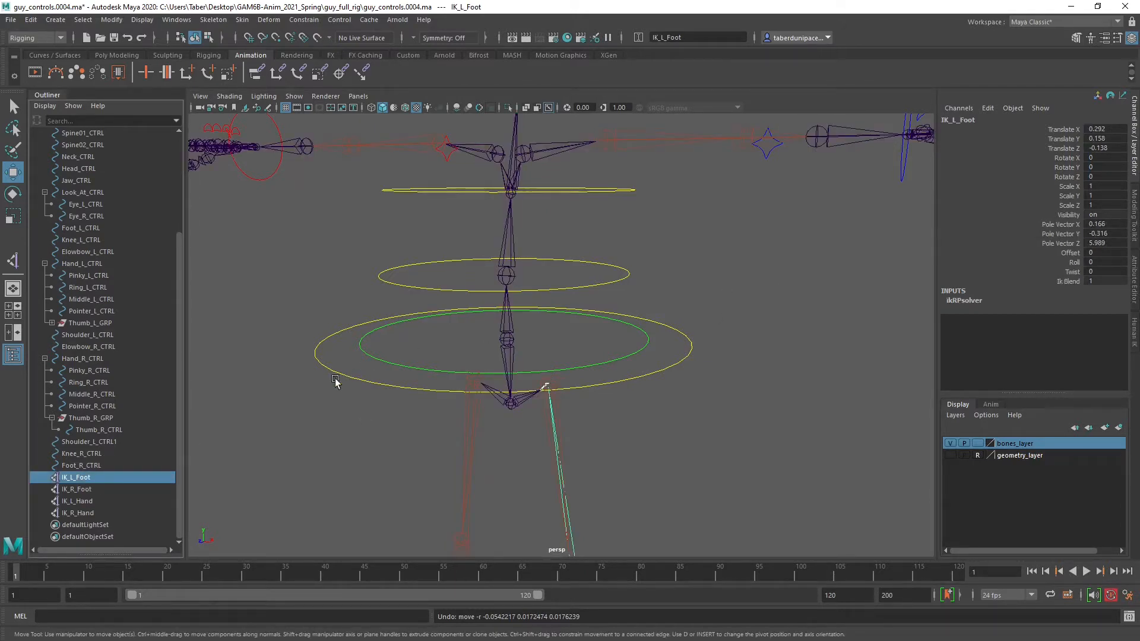
pyautogui.click(78, 513)
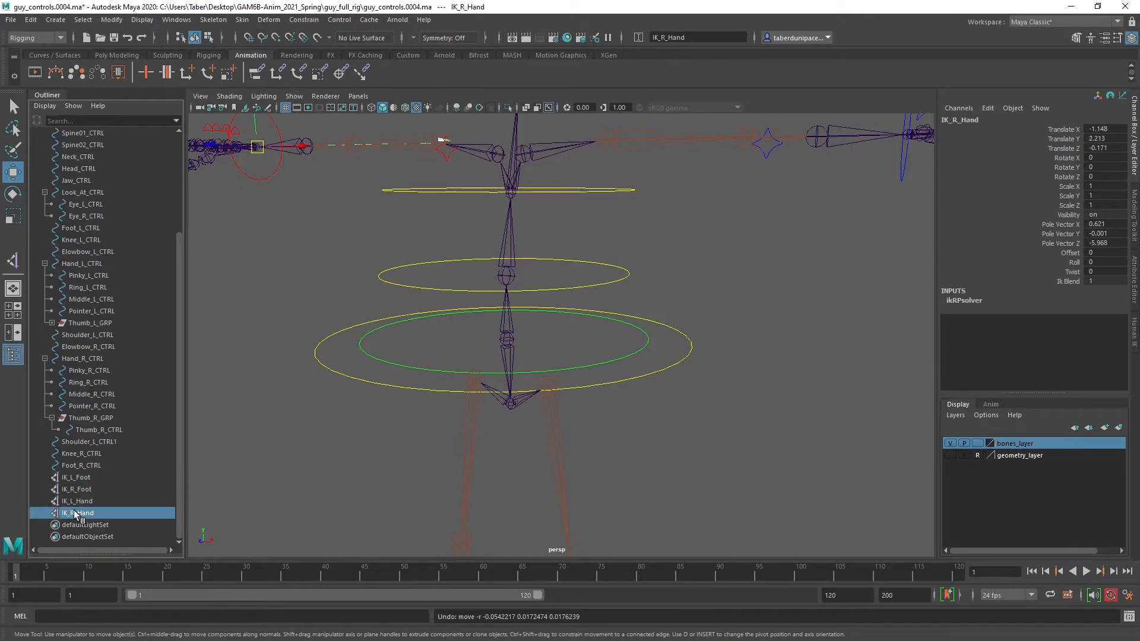
pyautogui.moveTo(259, 146); pyautogui.dragTo(305, 211)
pyautogui.hotkey('ctrl', 'z')
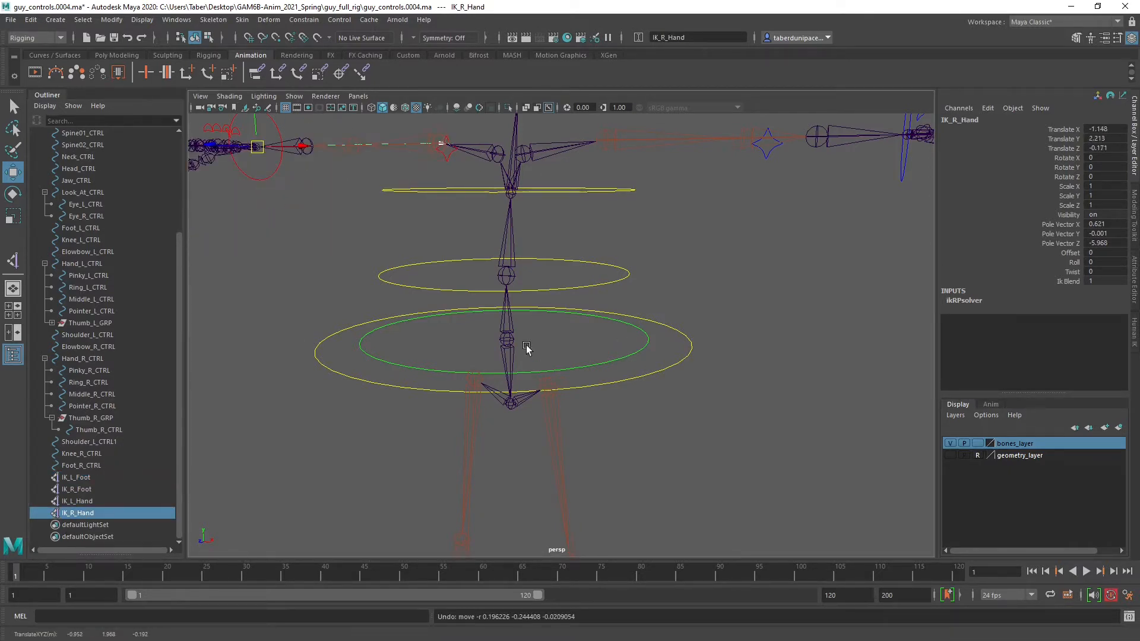
# Move Root_CTRL sideways to about X 0.93, Y 0.13, Z -0.40 to carry the skeleton away from the other controls.
pyautogui.click(684, 356)
pyautogui.scroll(-6, 629, 354)
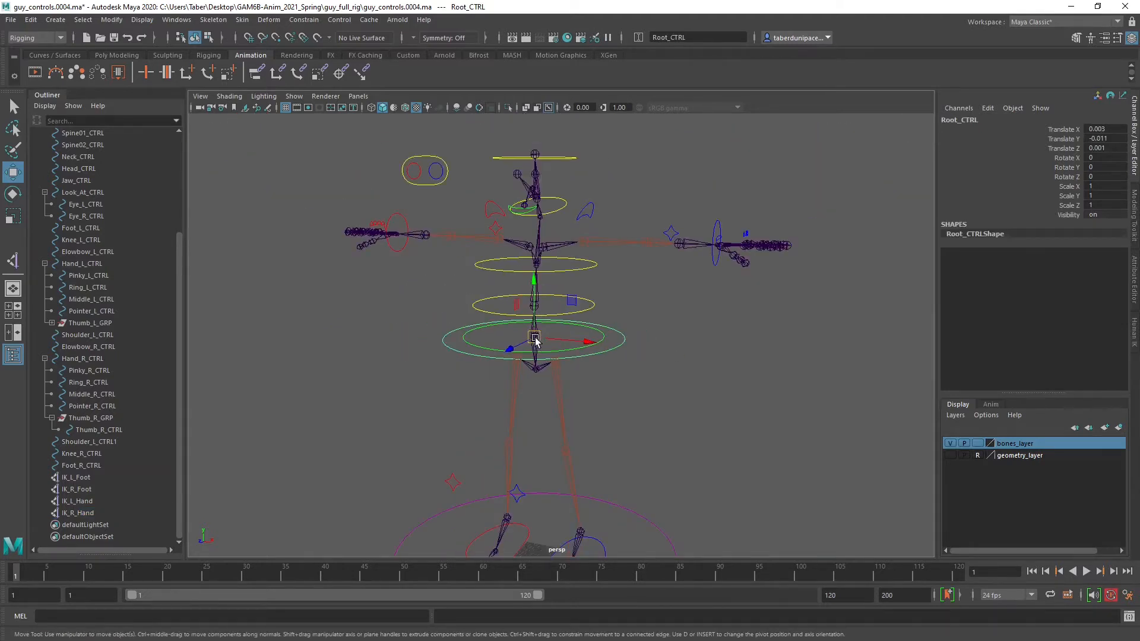
pyautogui.moveTo(535, 338); pyautogui.dragTo(686, 316)
pyautogui.keyDown('alt'); pyautogui.moveTo(754, 283); pyautogui.dragTo(534, 378, button='middle'); pyautogui.keyUp('alt')
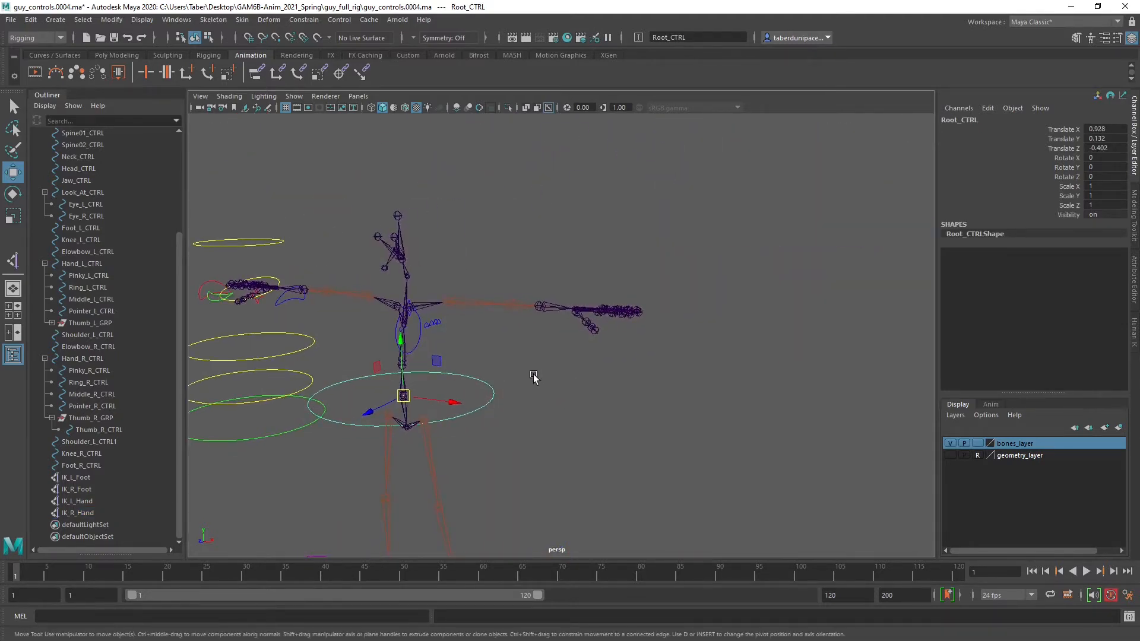
# Bend the left arm by moving the IK_L_Hand handle to about X 1.91, Y 2.34, Z -0.50.
pyautogui.scroll(5, 534, 379)
pyautogui.click(87, 478)
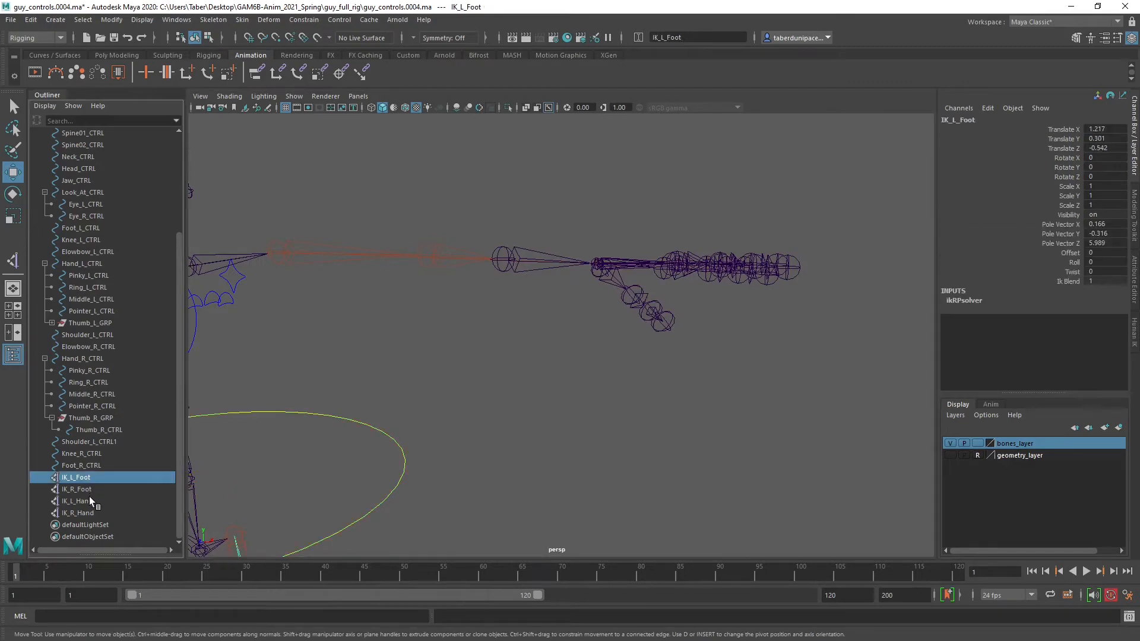
pyautogui.click(88, 500)
pyautogui.moveTo(599, 263); pyautogui.dragTo(515, 271)
pyautogui.keyDown('alt'); pyautogui.moveTo(520, 337); pyautogui.dragTo(521, 373); pyautogui.keyUp('alt')
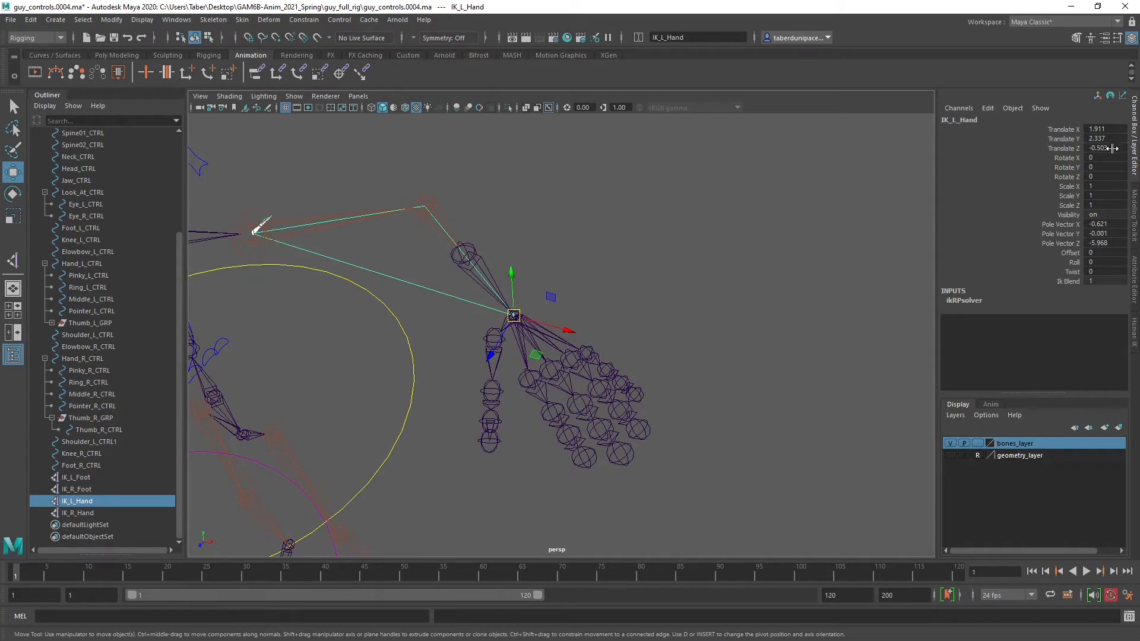
# Undo the IK_L_Hand move and shift Root_CTRL slightly further sideways to about X 1.08, Y 0.13, Z -0.46.
pyautogui.hotkey('ctrl', 'z')
pyautogui.keyDown('alt'); pyautogui.moveTo(512, 354); pyautogui.dragTo(451, 394); pyautogui.keyUp('alt')
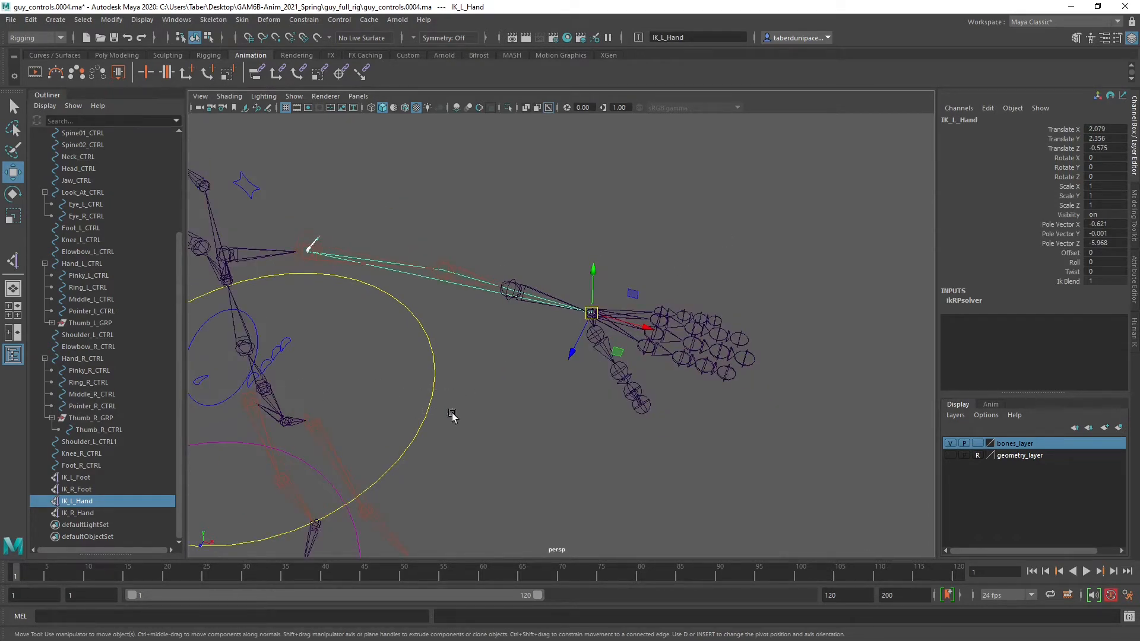
pyautogui.click(427, 408)
pyautogui.moveTo(264, 393); pyautogui.dragTo(310, 388)
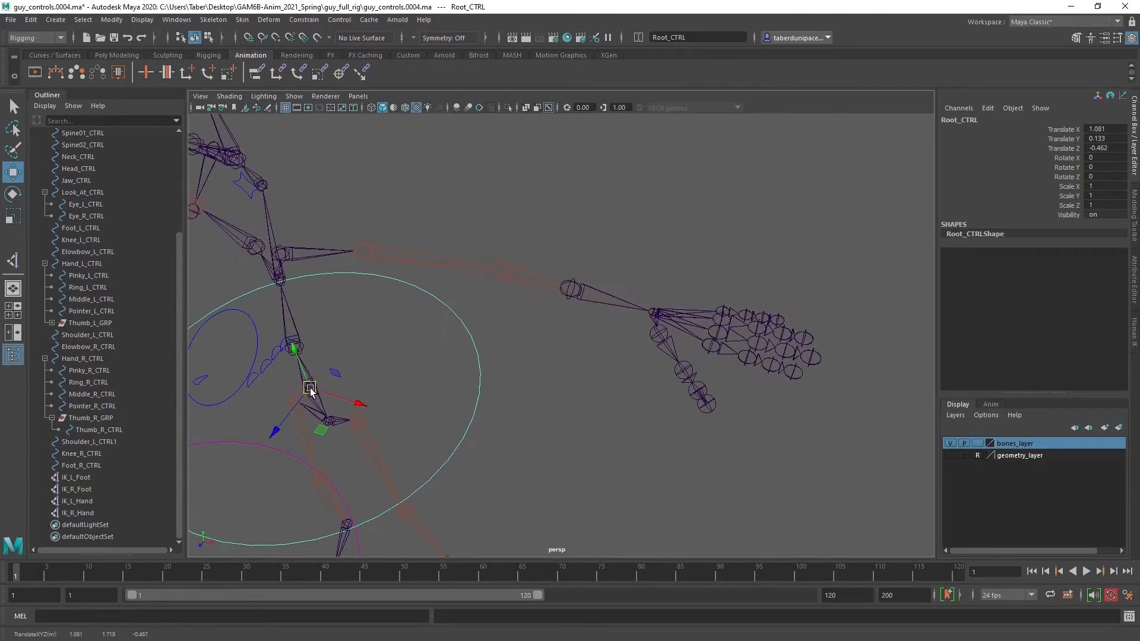
# Undo the sideways Root_CTRL moves to bring the skeleton back among its control curves.
pyautogui.hotkey('ctrl', 'z')
pyautogui.hotkey('ctrl', 'z')
pyautogui.keyDown('alt'); pyautogui.moveTo(367, 395); pyautogui.dragTo(690, 269, button='middle'); pyautogui.keyUp('alt')
pyautogui.scroll(-3, 691, 267)
pyautogui.hotkey('ctrl', 'z')
pyautogui.hotkey('ctrl', 'z')
pyautogui.hotkey('ctrl', 'z')
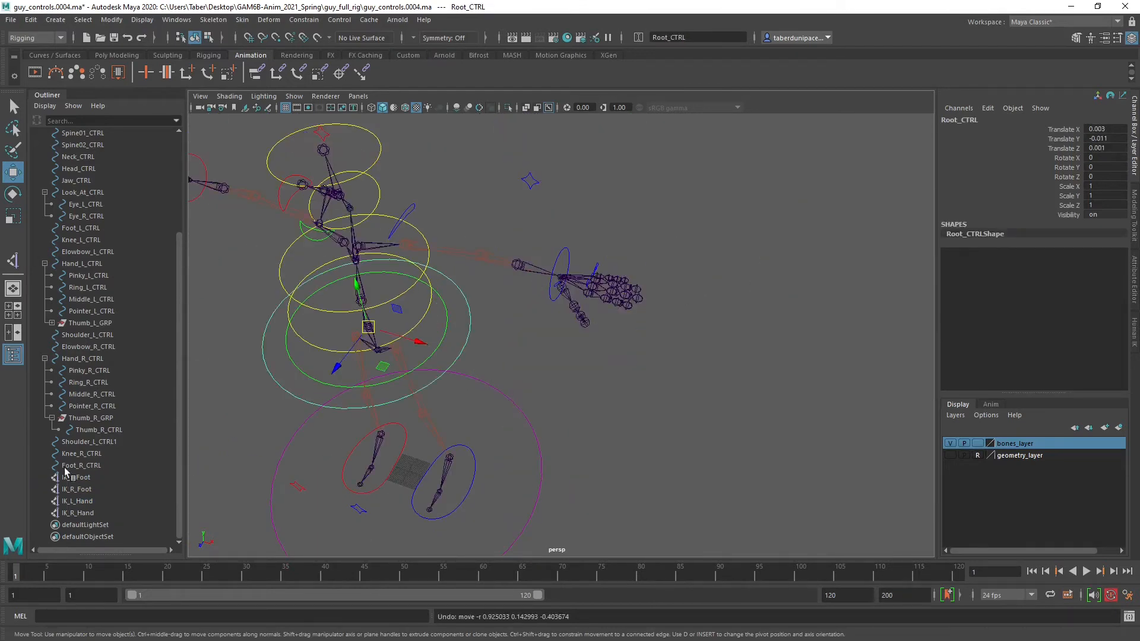
# Move Root_CTRL well away from the other controls, to about X 1.69, Y 0.44, Z -1.17.
pyautogui.click(89, 502)
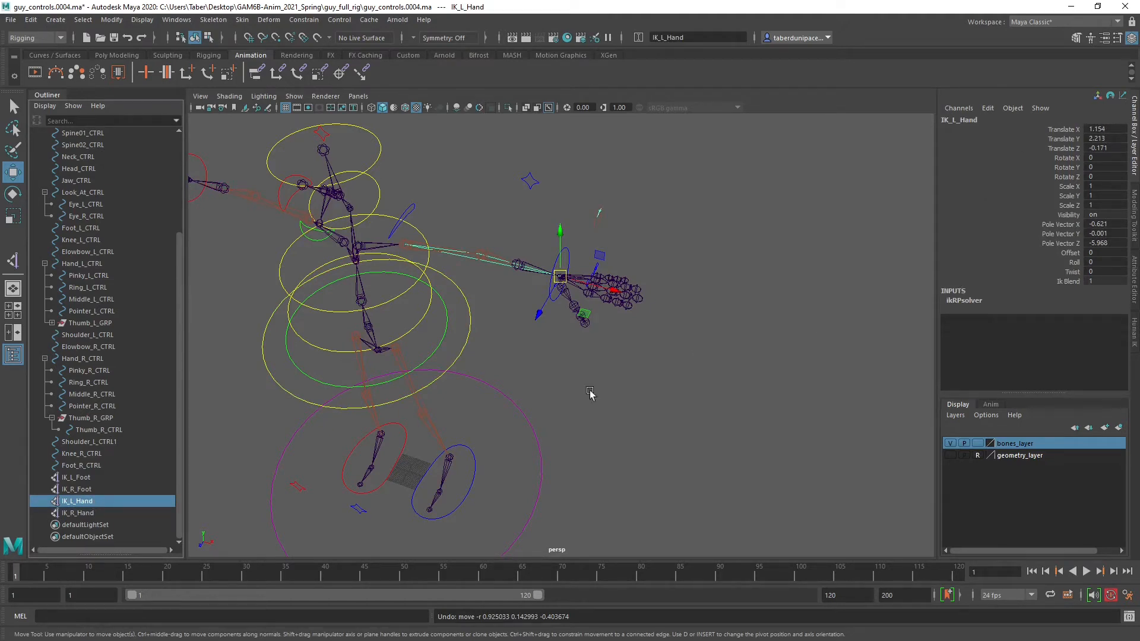
pyautogui.click(469, 338)
pyautogui.moveTo(369, 329); pyautogui.dragTo(711, 209)
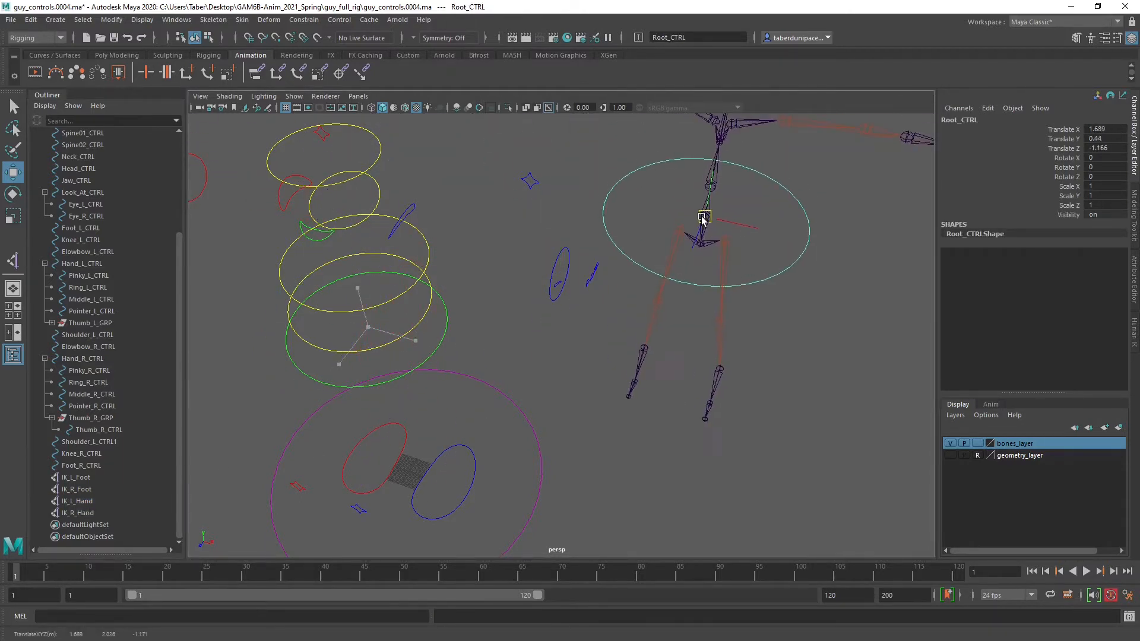
# Select IK_L_Hand and IK_R_Hand in turn and examine their handles and pole vector ends relative to the displaced skeleton.
pyautogui.click(88, 501)
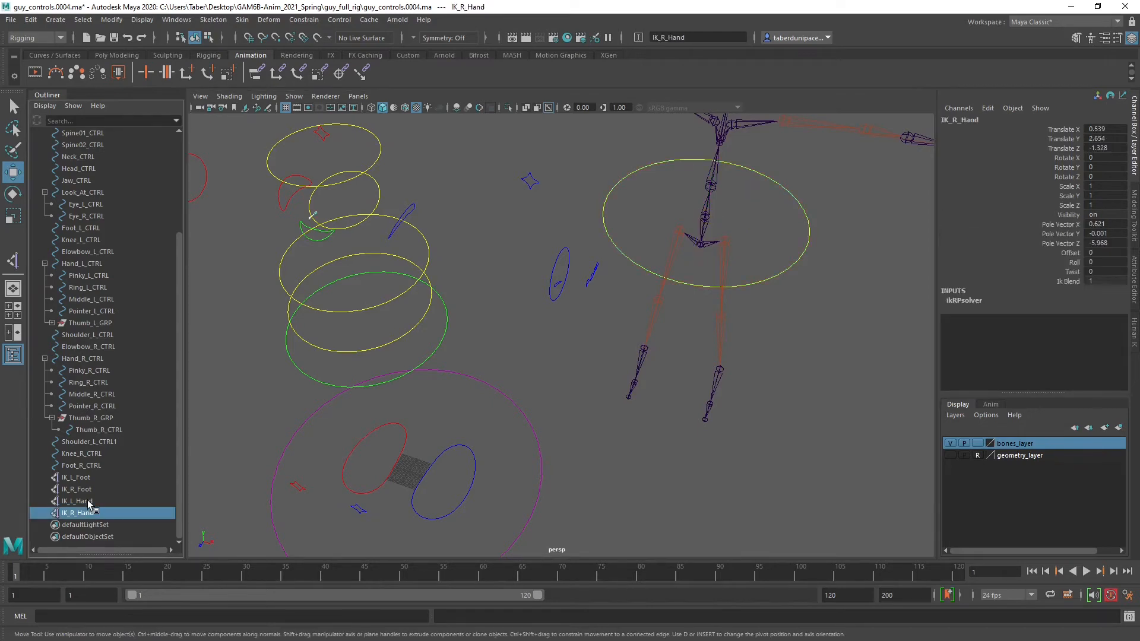
pyautogui.keyDown('alt'); pyautogui.moveTo(725, 291); pyautogui.dragTo(469, 380, button='middle'); pyautogui.keyUp('alt')
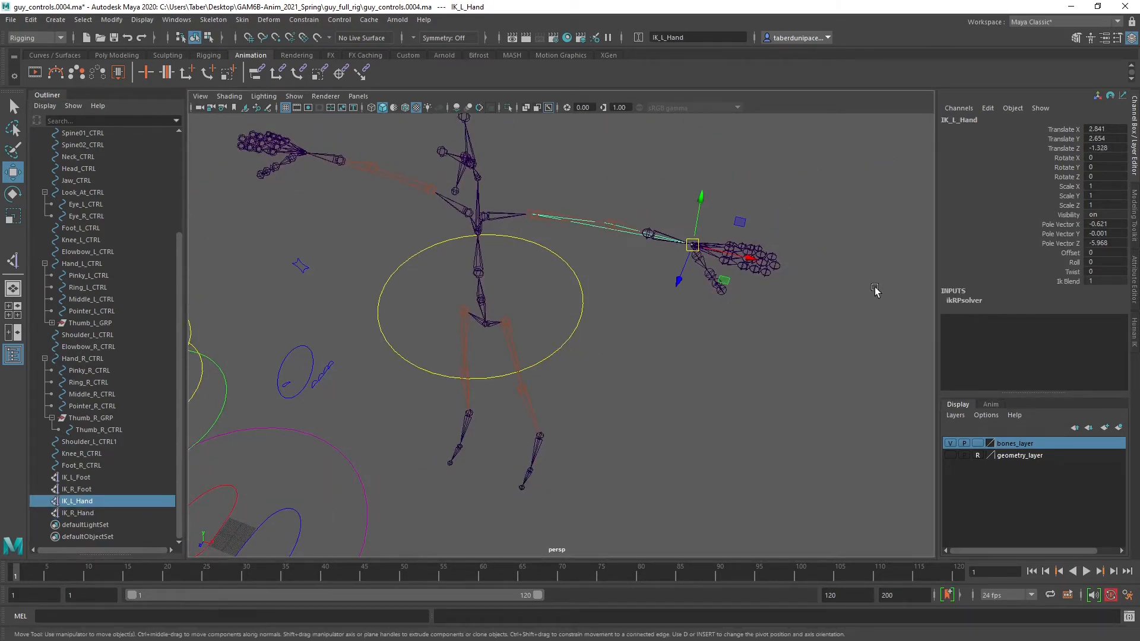
pyautogui.keyDown('alt'); pyautogui.moveTo(763, 340); pyautogui.dragTo(776, 296); pyautogui.keyUp('alt')
pyautogui.keyDown('alt'); pyautogui.moveTo(615, 351); pyautogui.dragTo(828, 200, button='middle'); pyautogui.keyUp('alt')
pyautogui.keyDown('alt'); pyautogui.moveTo(828, 199); pyautogui.dragTo(562, 279, button='right'); pyautogui.keyUp('alt')
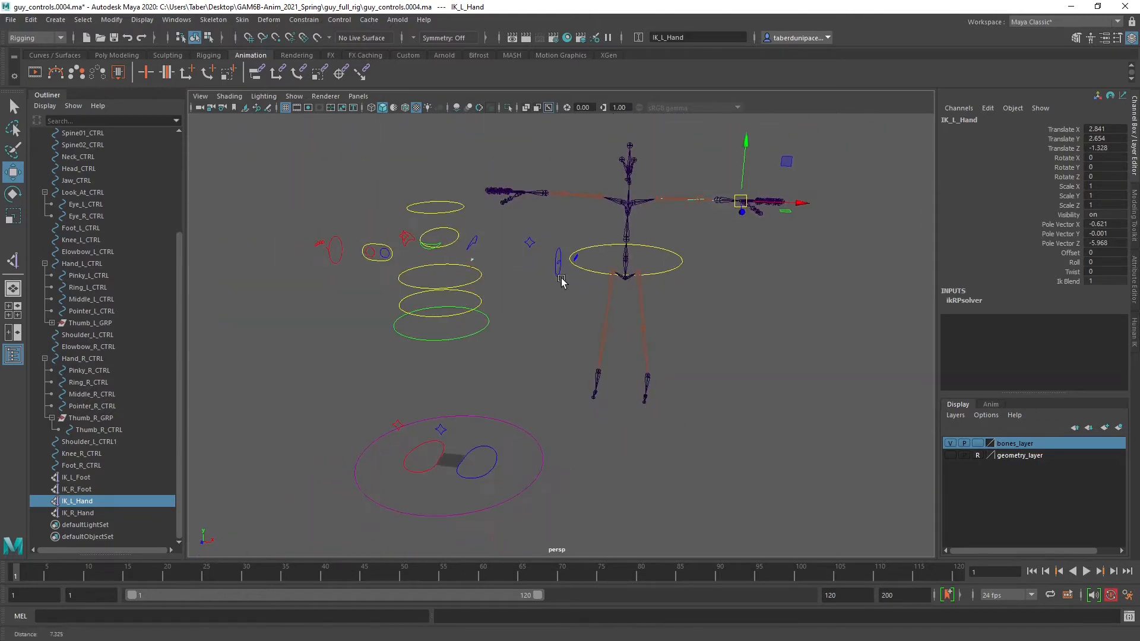
pyautogui.keyDown('alt'); pyautogui.moveTo(562, 282); pyautogui.dragTo(579, 270); pyautogui.keyUp('alt')
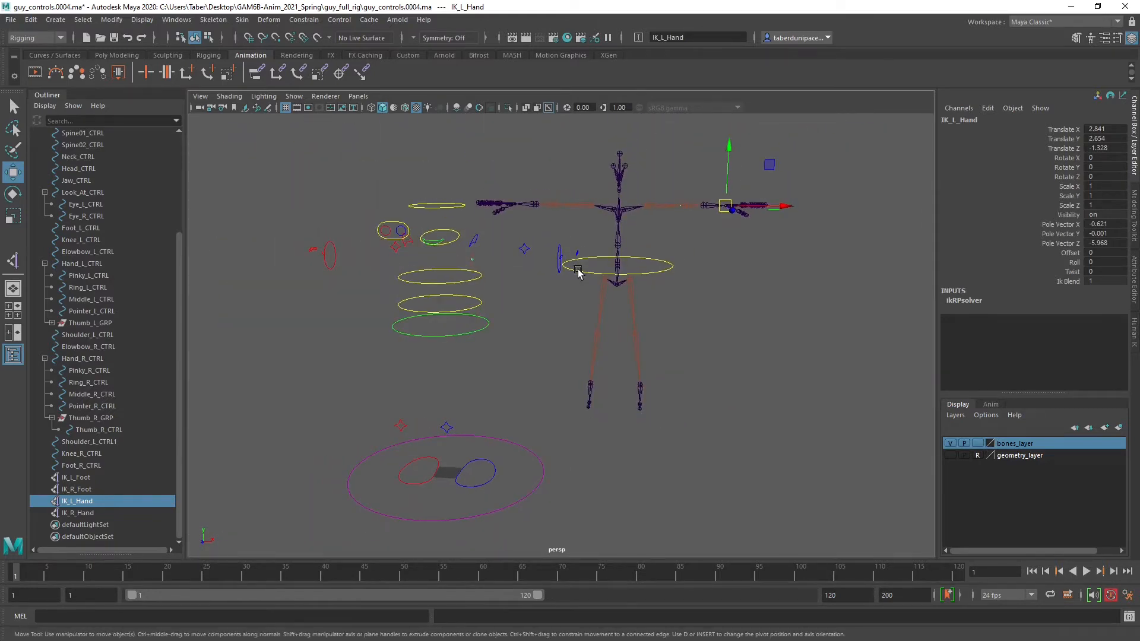
pyautogui.keyDown('alt'); pyautogui.moveTo(578, 270); pyautogui.dragTo(682, 264, button='right'); pyautogui.keyUp('alt')
pyautogui.keyDown('alt'); pyautogui.moveTo(484, 261); pyautogui.dragTo(478, 372, button='middle'); pyautogui.keyUp('alt')
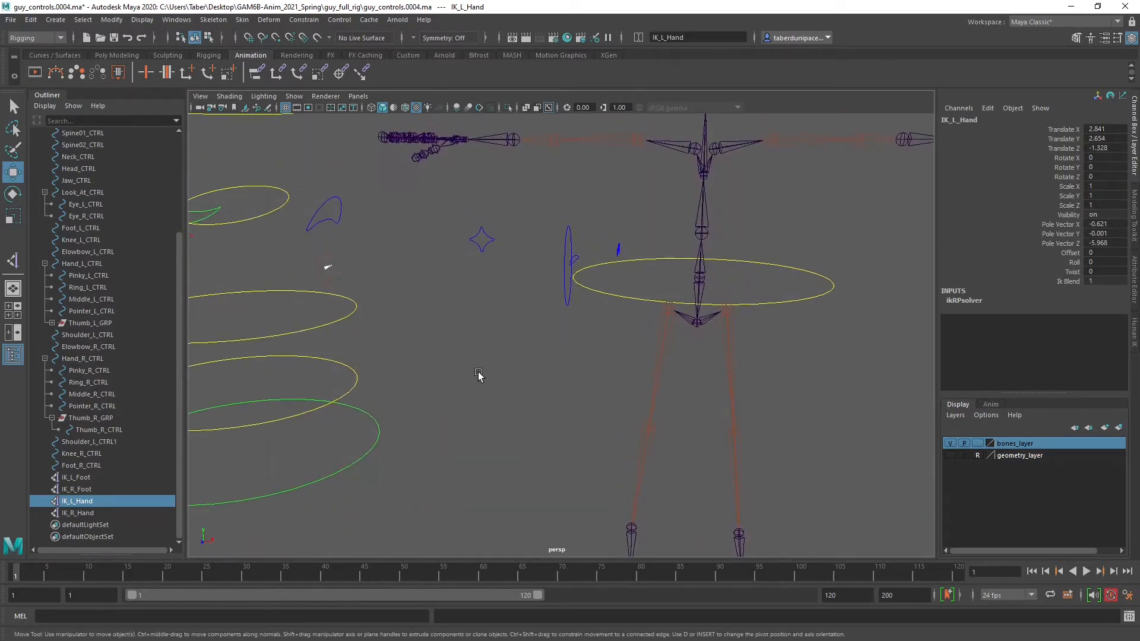
pyautogui.scroll(2, 415, 340)
pyautogui.keyDown('alt'); pyautogui.moveTo(389, 304); pyautogui.dragTo(463, 330, button='middle'); pyautogui.keyUp('alt')
pyautogui.scroll(3, 463, 330)
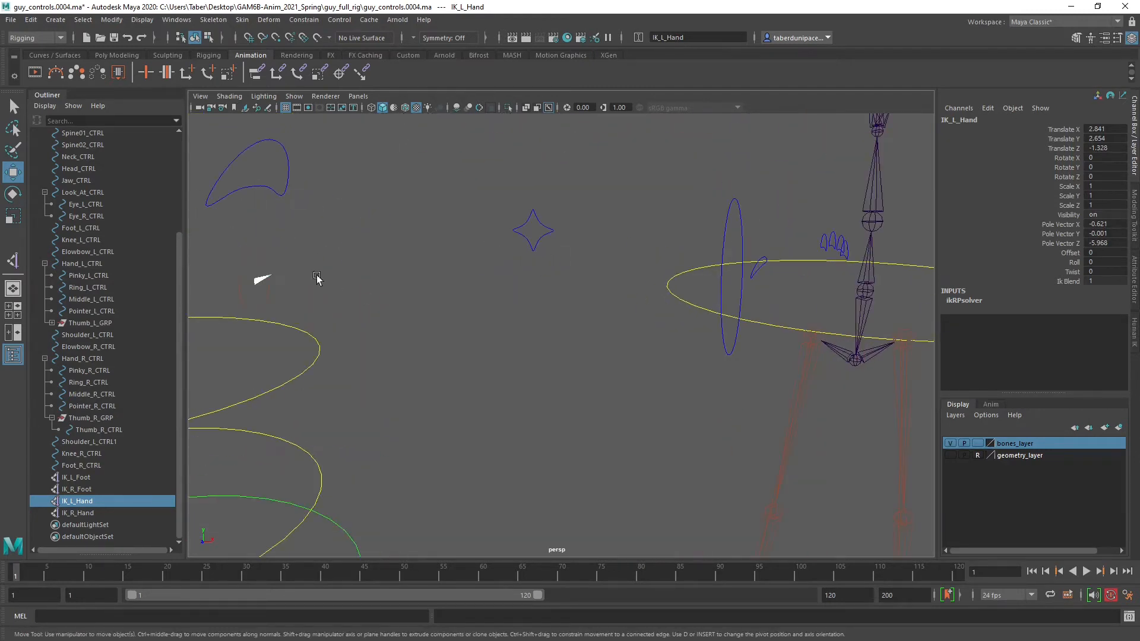
pyautogui.moveTo(247, 231); pyautogui.dragTo(258, 259)
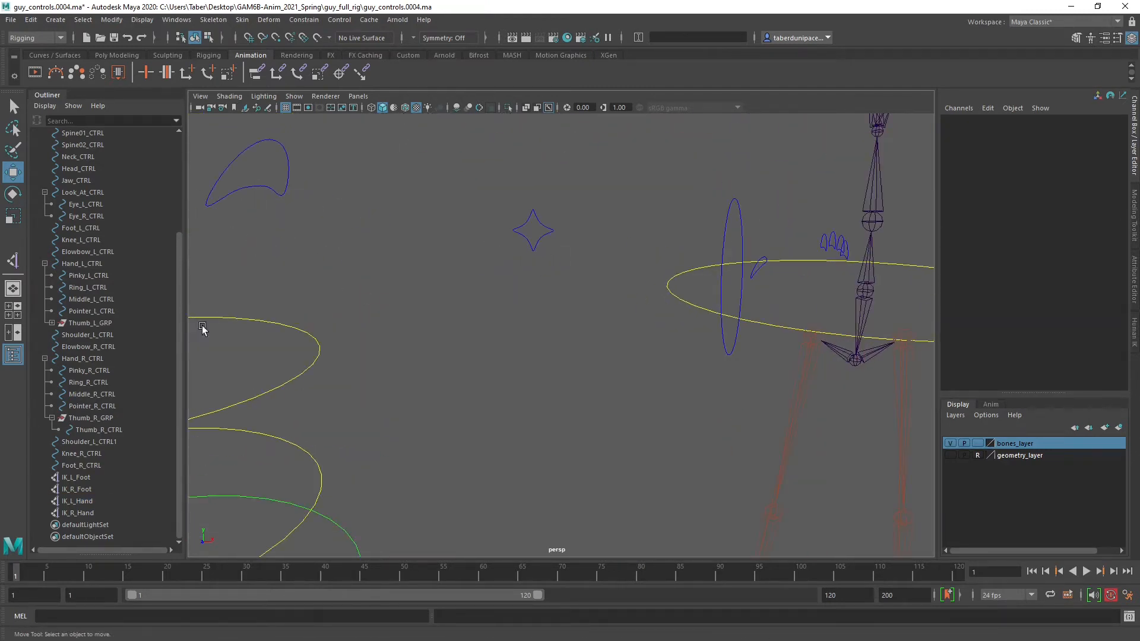
pyautogui.click(80, 513)
pyautogui.scroll(-5, 574, 380)
pyautogui.keyDown('alt'); pyautogui.moveTo(574, 380); pyautogui.dragTo(694, 354); pyautogui.keyUp('alt')
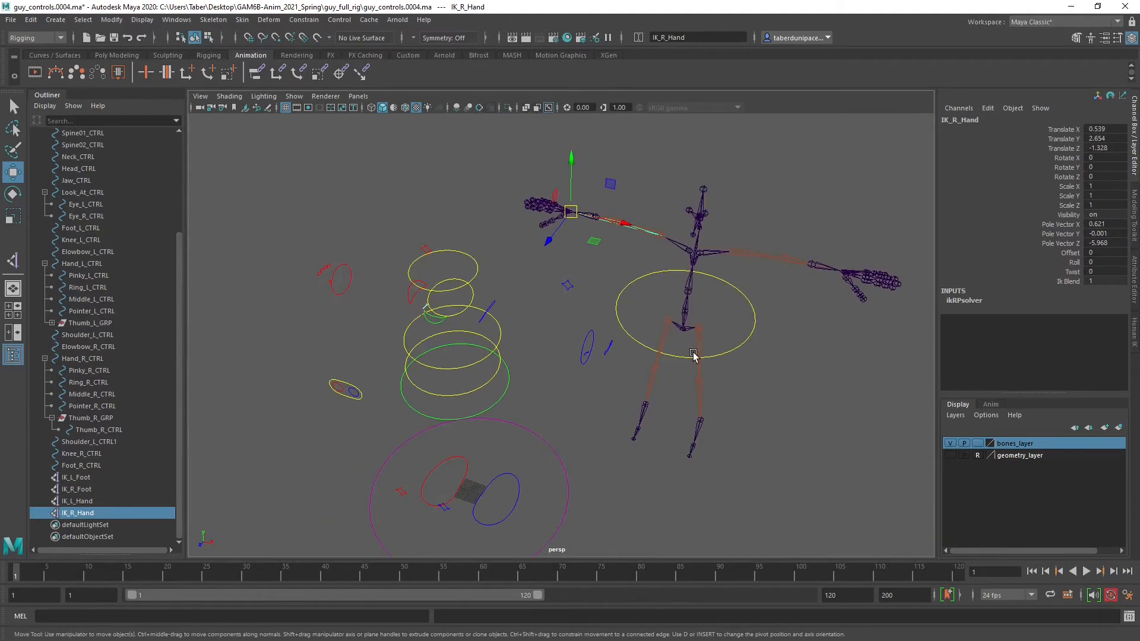
# Undo the handle selections and the large Root_CTRL move to return the skeleton to its controls.
pyautogui.hotkey('ctrl', 'z')
pyautogui.hotkey('ctrl', 'z')
pyautogui.hotkey('ctrl', 'z')
pyautogui.hotkey('ctrl', 'z')
pyautogui.hotkey('ctrl', 'z')
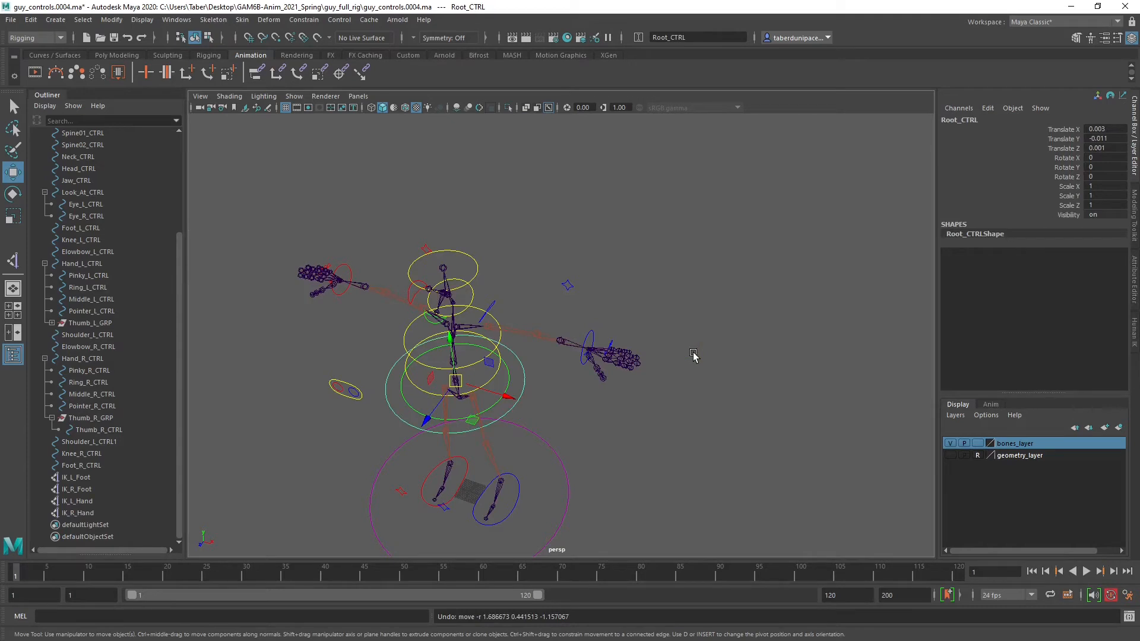
pyautogui.keyDown('alt'); pyautogui.moveTo(642, 416); pyautogui.dragTo(642, 400); pyautogui.keyUp('alt')
pyautogui.keyDown('alt'); pyautogui.moveTo(642, 399); pyautogui.dragTo(646, 355, button='middle'); pyautogui.keyUp('alt')
pyautogui.scroll(4, 757, 278)
pyautogui.scroll(-2, 646, 355)
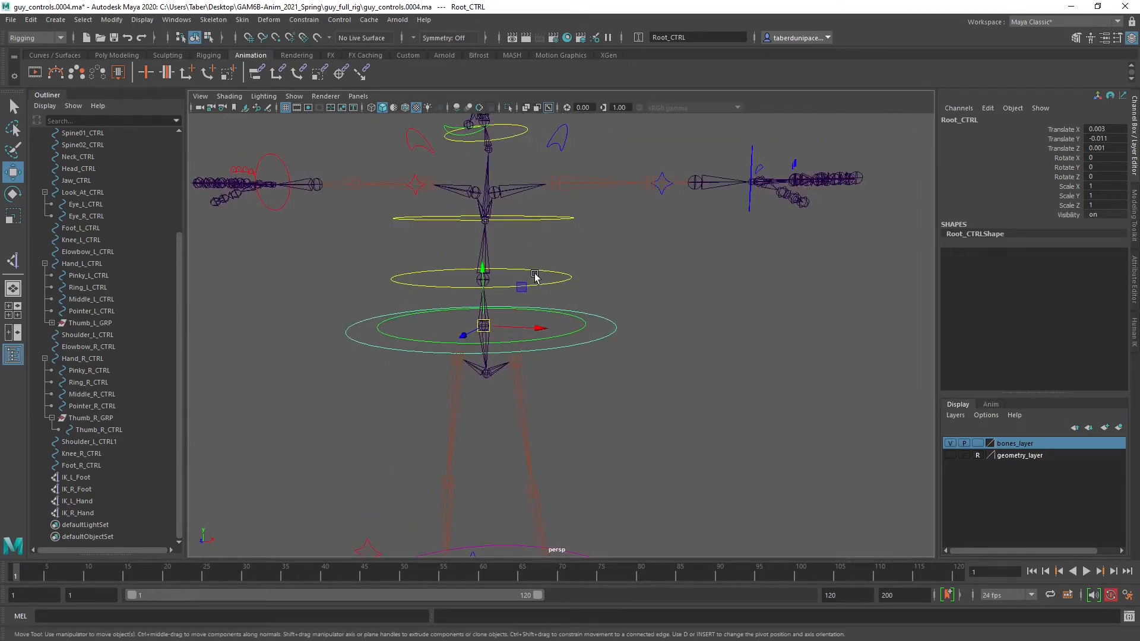
pyautogui.scroll(-2, 591, 310)
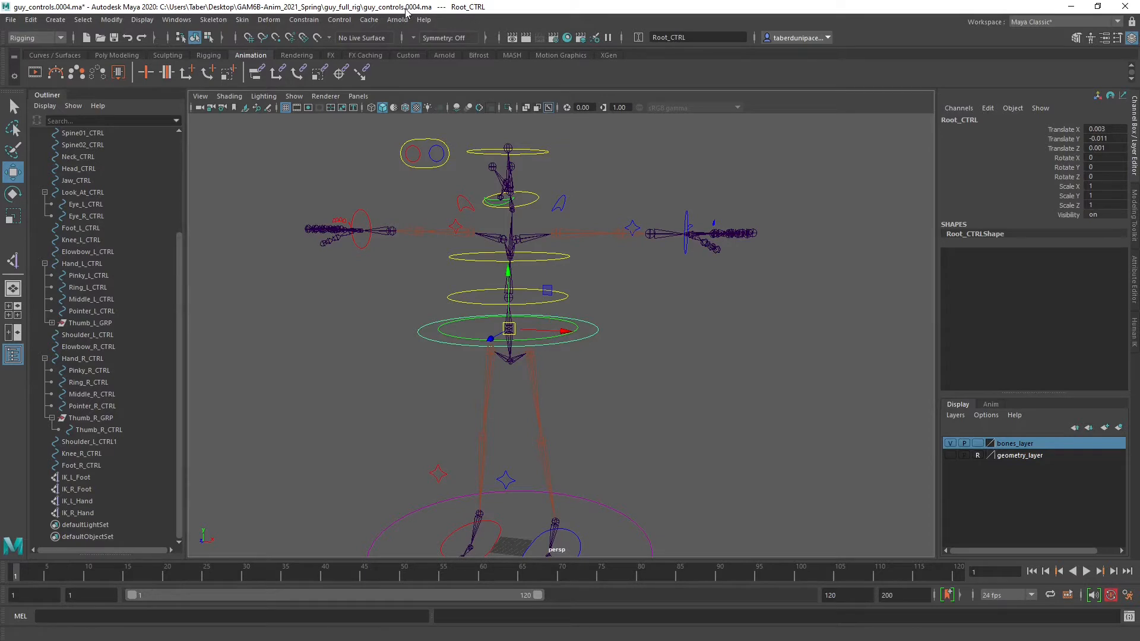
# Save the scene as a new incremental version, continuing past the student version notice.
pyautogui.click(11, 19)
pyautogui.click(47, 92)
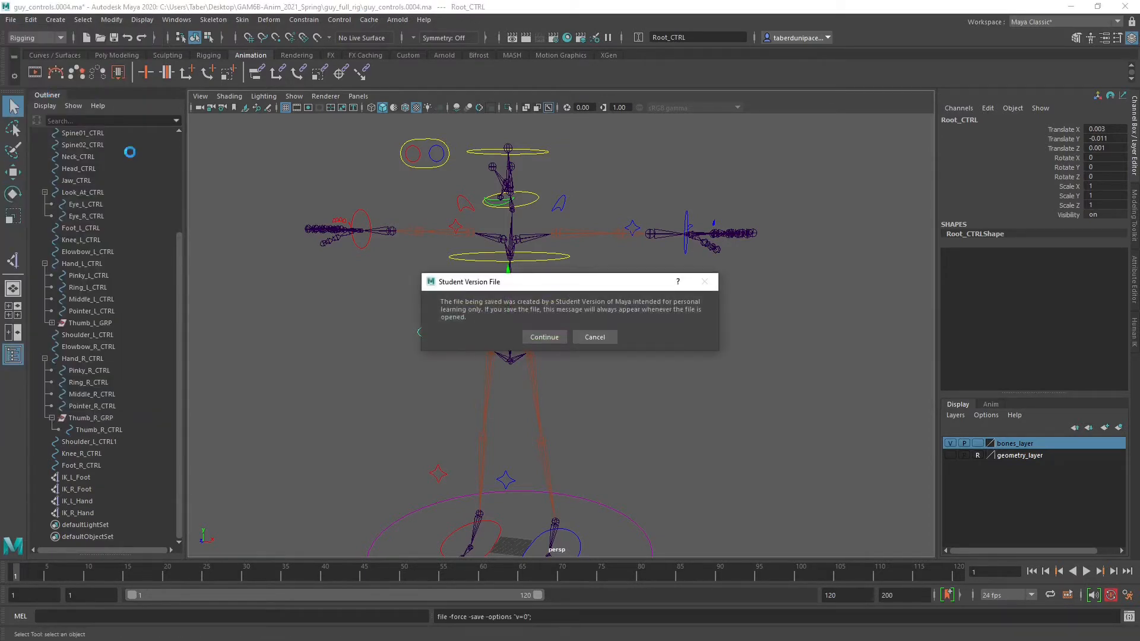
pyautogui.click(537, 336)
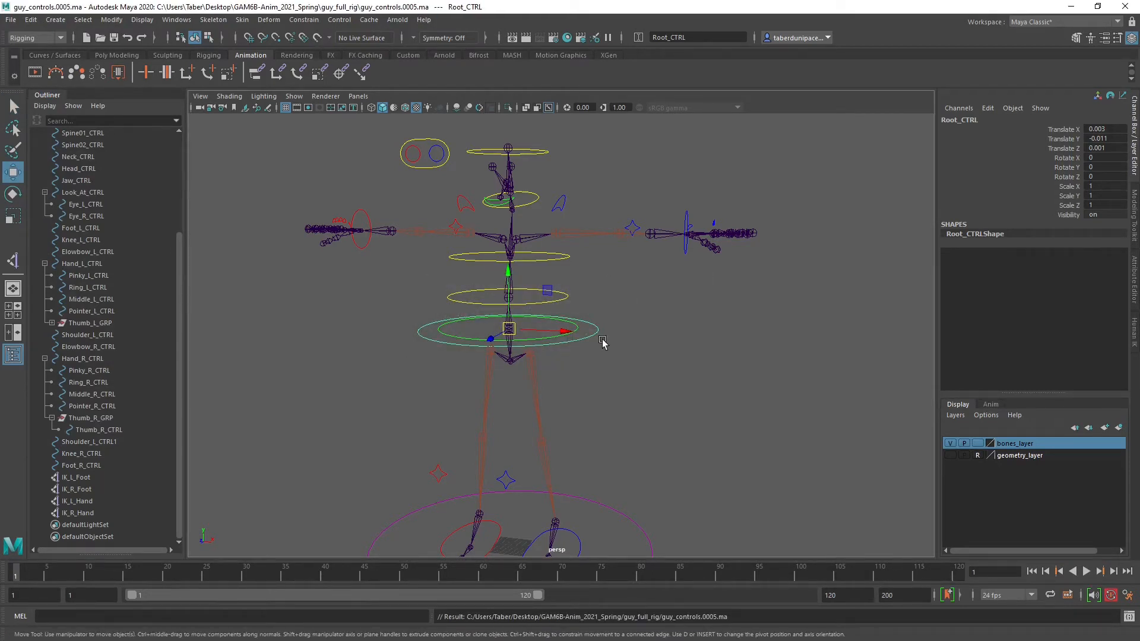
# Set Translate X, Y and Z of Root_CTRL, the outer hip circle, to 0.
pyautogui.scroll(5, 617, 337)
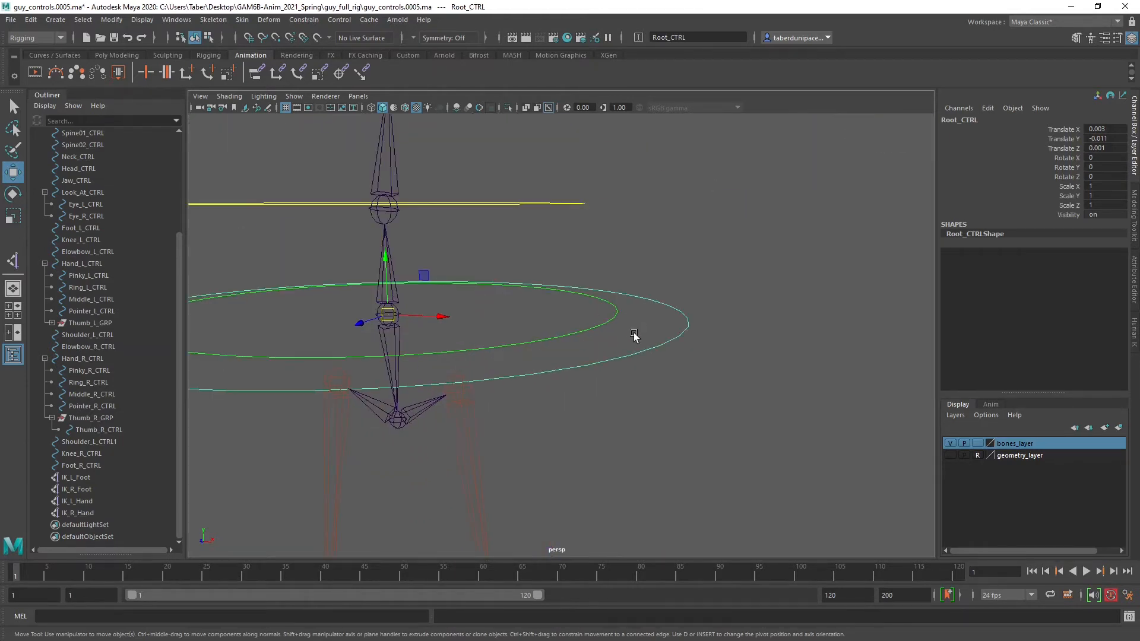
pyautogui.scroll(3, 687, 361)
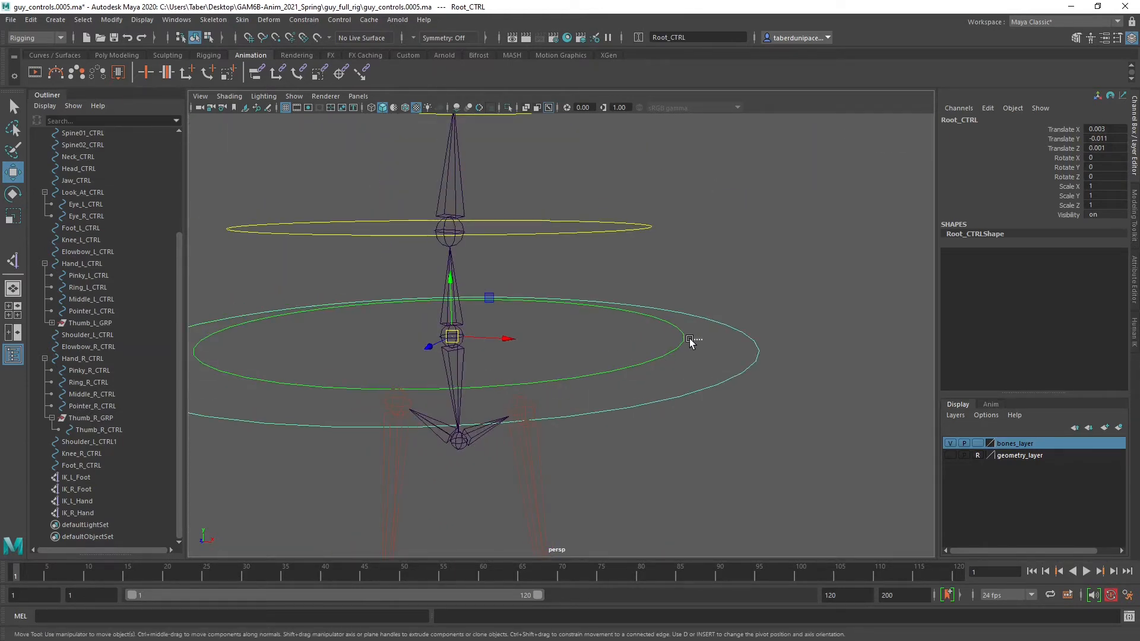
pyautogui.click(686, 340)
pyautogui.keyDown('alt'); pyautogui.moveTo(613, 344); pyautogui.dragTo(523, 311); pyautogui.keyUp('alt')
pyautogui.click(777, 379)
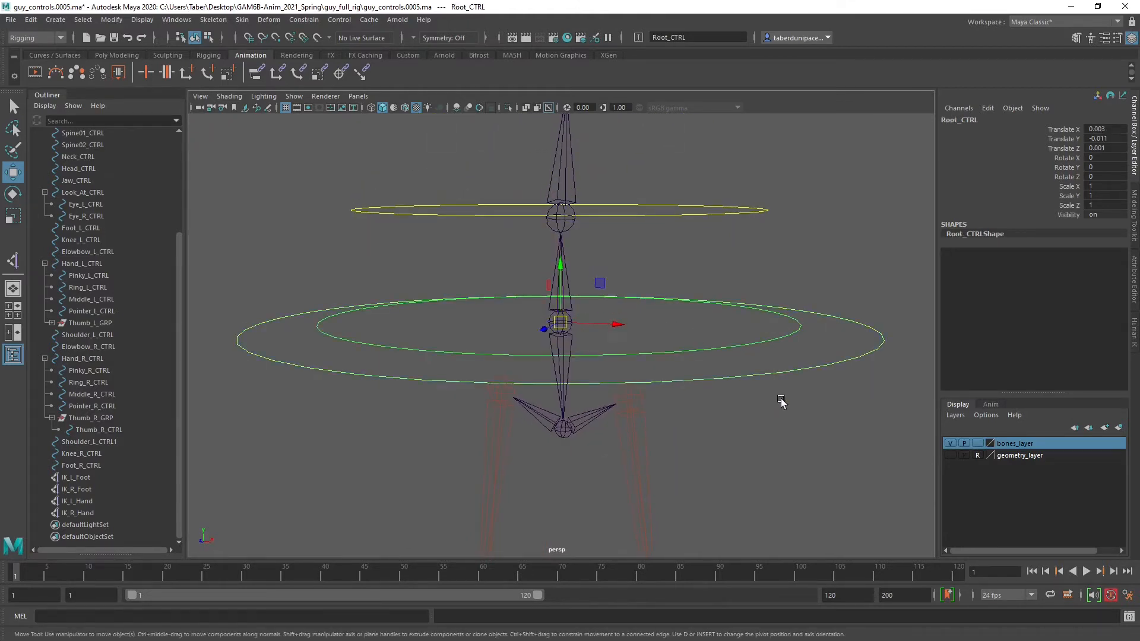
pyautogui.moveTo(1107, 128); pyautogui.dragTo(1105, 148)
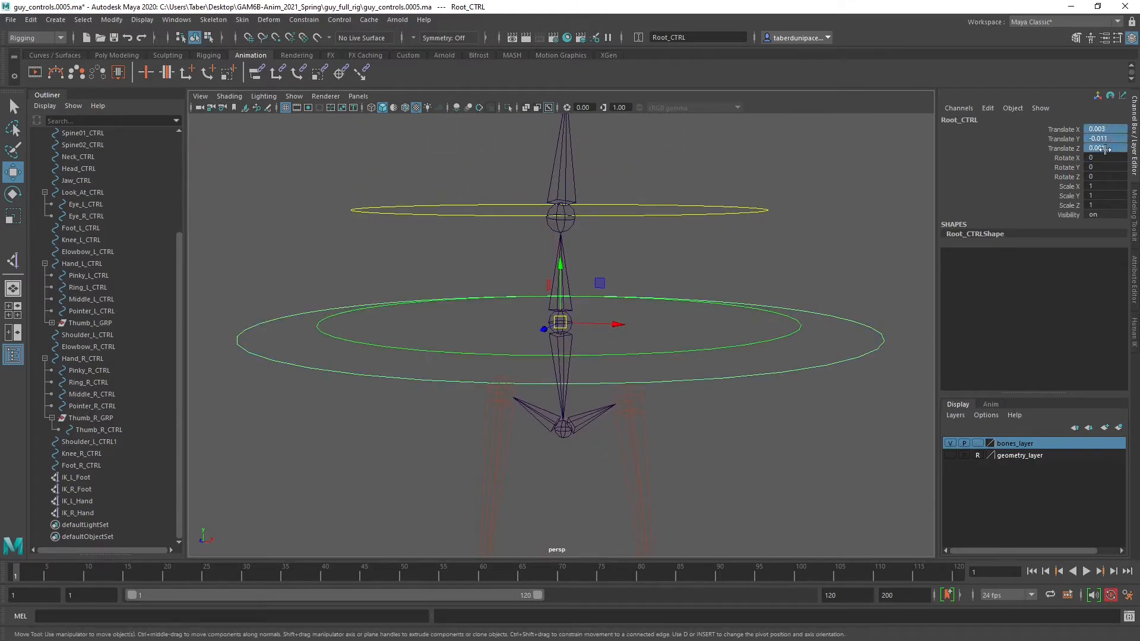
pyautogui.write('0')
pyautogui.press('Return')
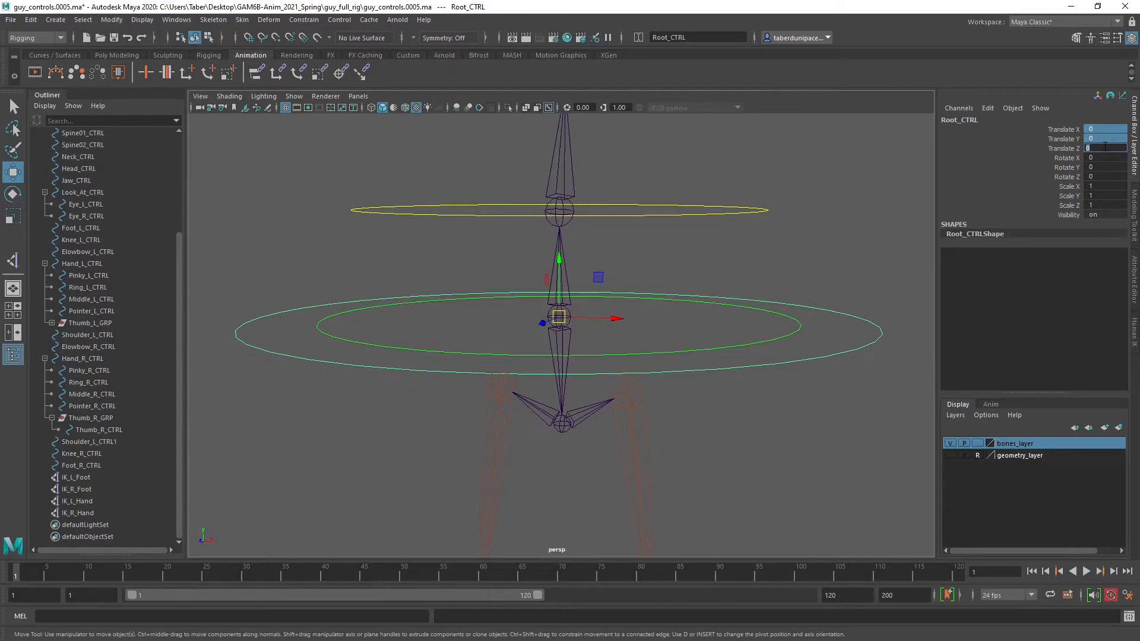
pyautogui.click(750, 252)
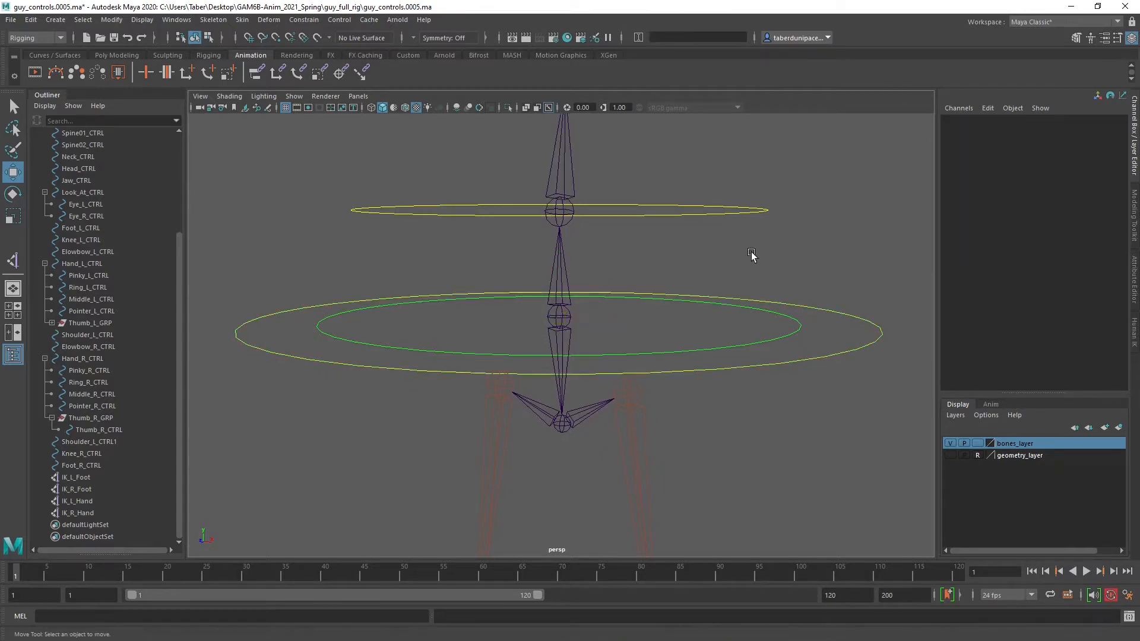
# Add a parent constraint with Hips_CTRL, the inner hip circle, driving the Pelvis joint.
pyautogui.click(801, 325)
pyautogui.moveTo(796, 308)
pyautogui.keyDown('alt'); pyautogui.mouseDown()
pyautogui.moveTo(741, 321)
pyautogui.moveTo(781, 316)
pyautogui.mouseUp(); pyautogui.keyUp('alt')
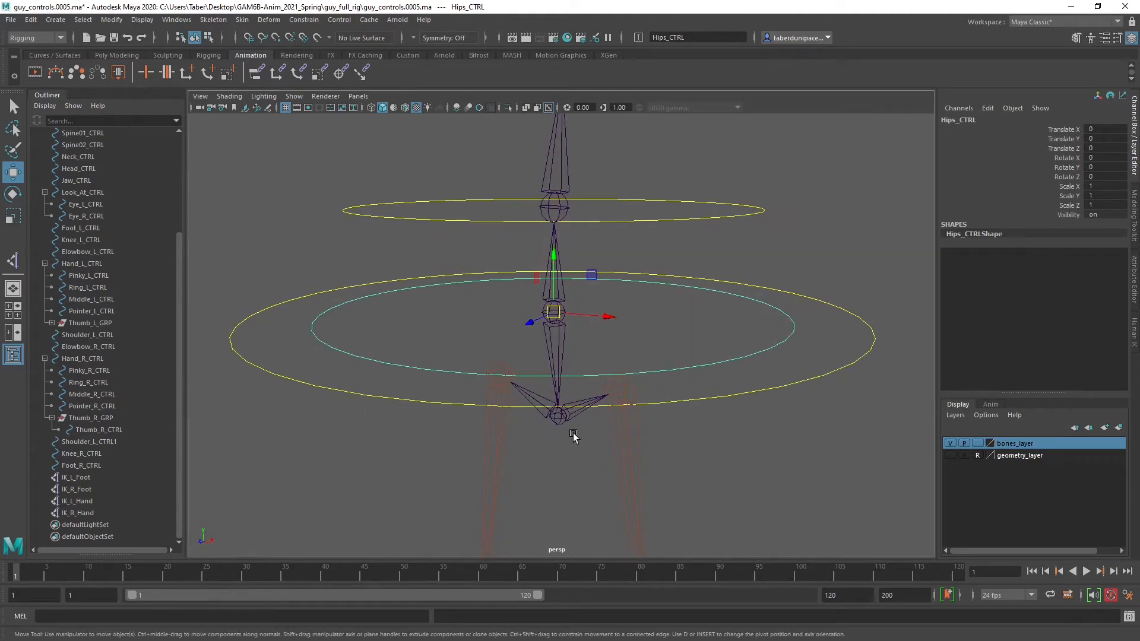
pyautogui.click(559, 419)
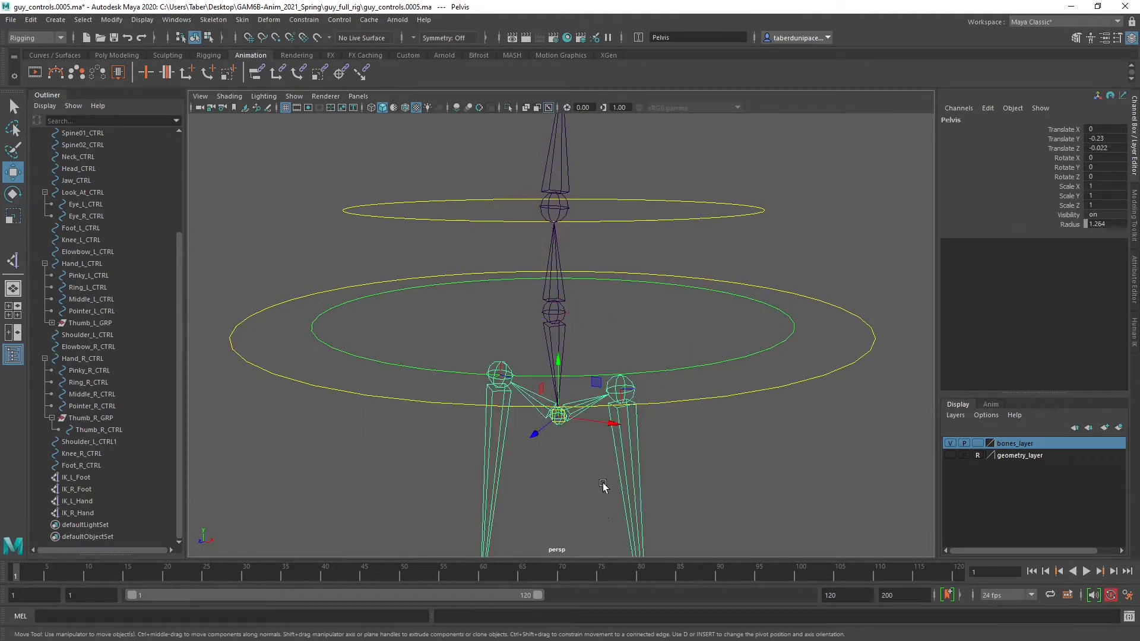
pyautogui.moveTo(757, 325); pyautogui.dragTo(777, 362)
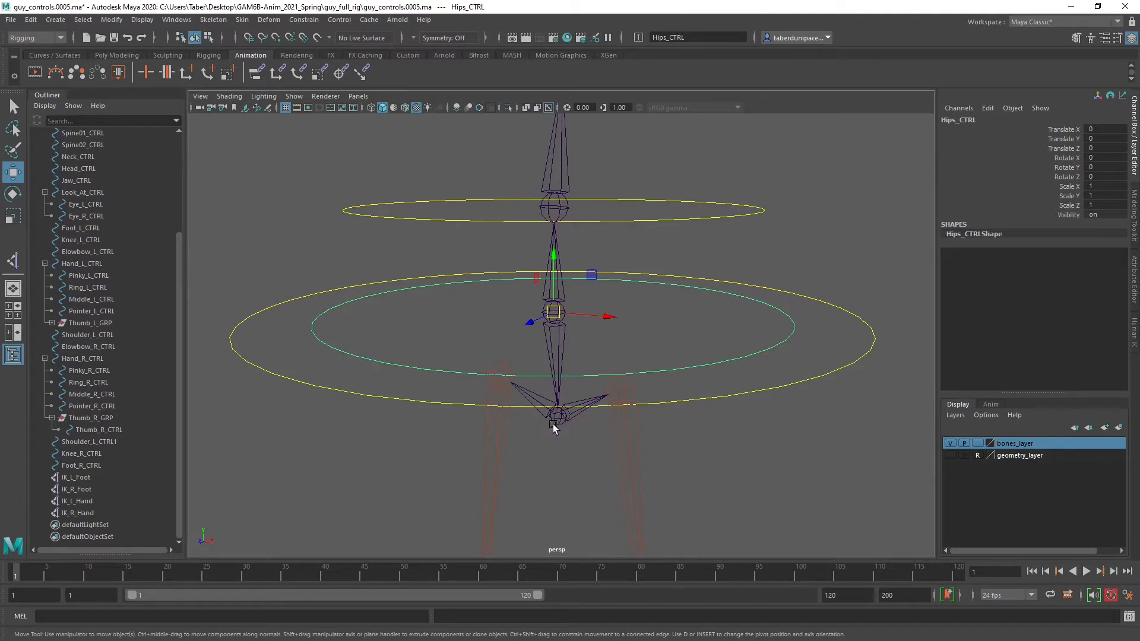
pyautogui.click(698, 338)
pyautogui.moveTo(751, 337); pyautogui.dragTo(761, 357)
pyautogui.click(558, 420)
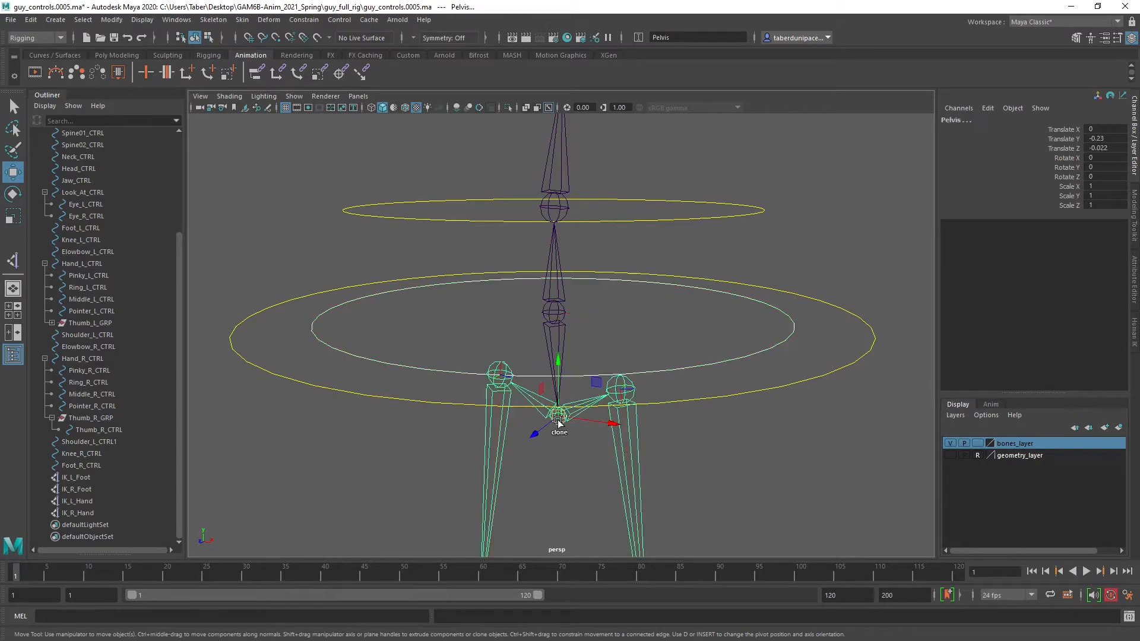
pyautogui.click(302, 20)
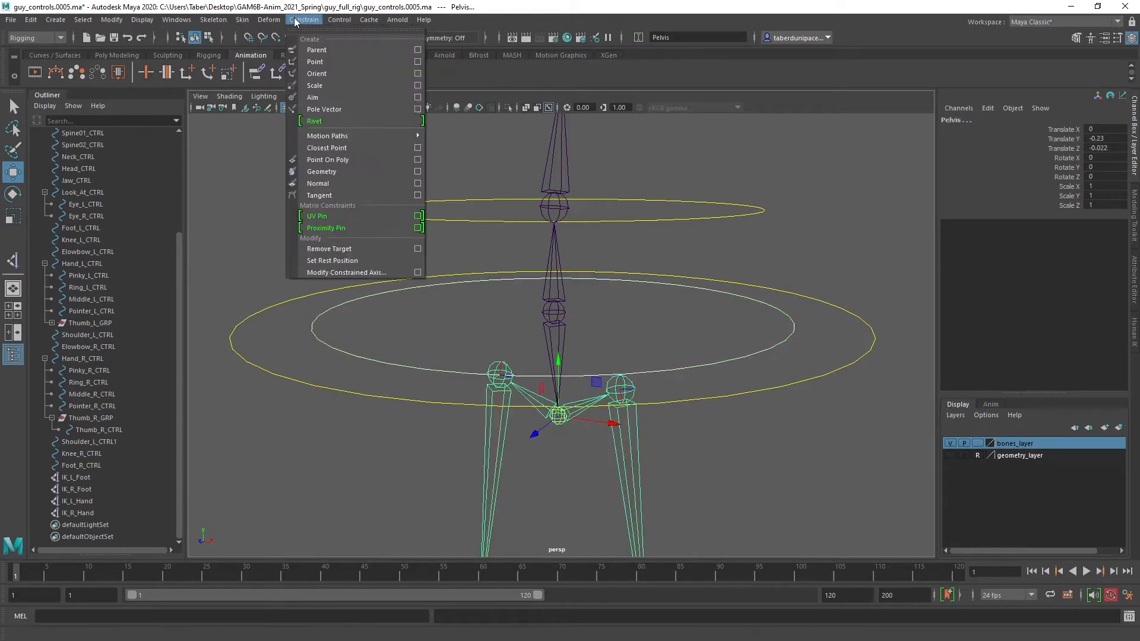
pyautogui.click(342, 50)
pyautogui.click(806, 222)
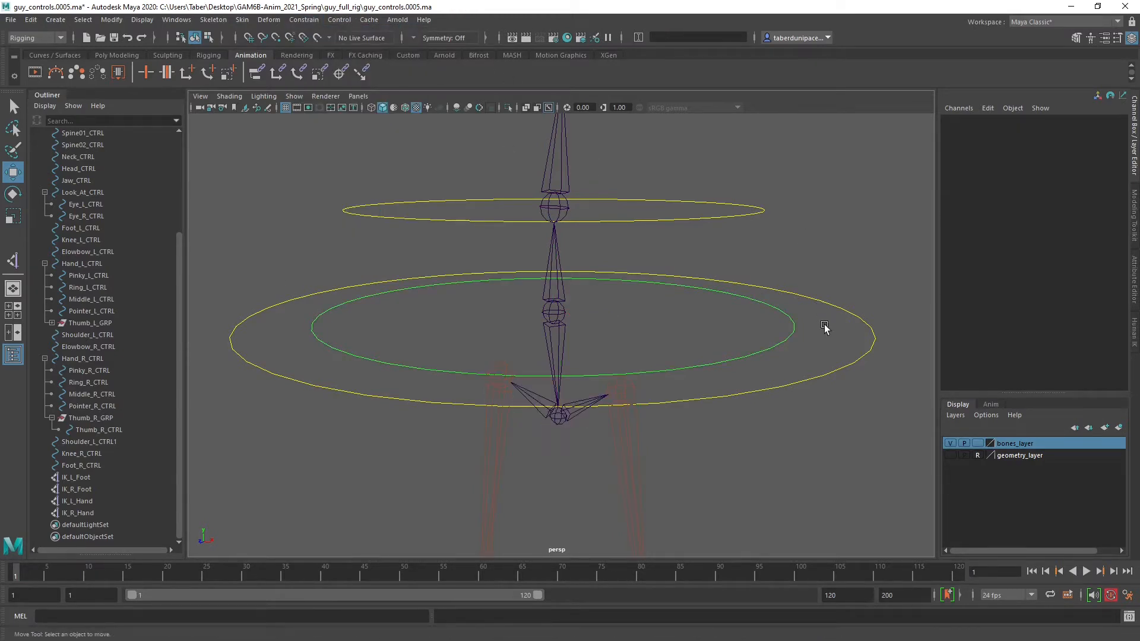
# Test the pelvis constraint by rotating Hips_CTRL to about -42 degrees in Z, and undo the rotation.
pyautogui.click(757, 333)
pyautogui.scroll(-3, 756, 334)
pyautogui.press('e')
pyautogui.moveTo(599, 297); pyautogui.dragTo(652, 351)
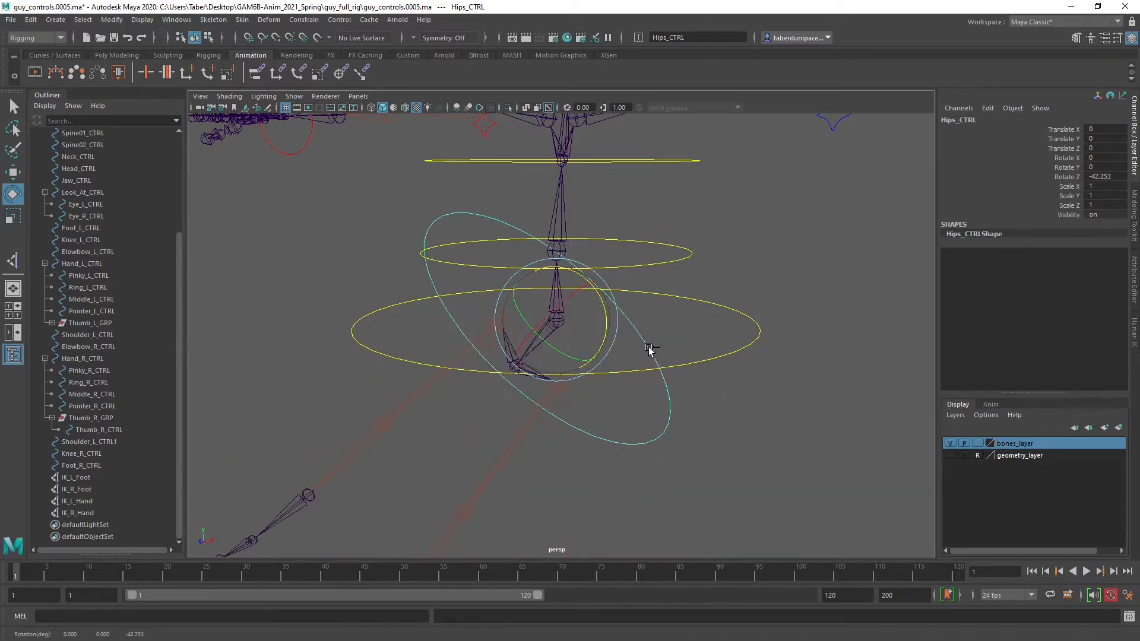
pyautogui.hotkey('ctrl', 'z')
pyautogui.hotkey('ctrl', 'z')
pyautogui.hotkey('ctrl', 'z')
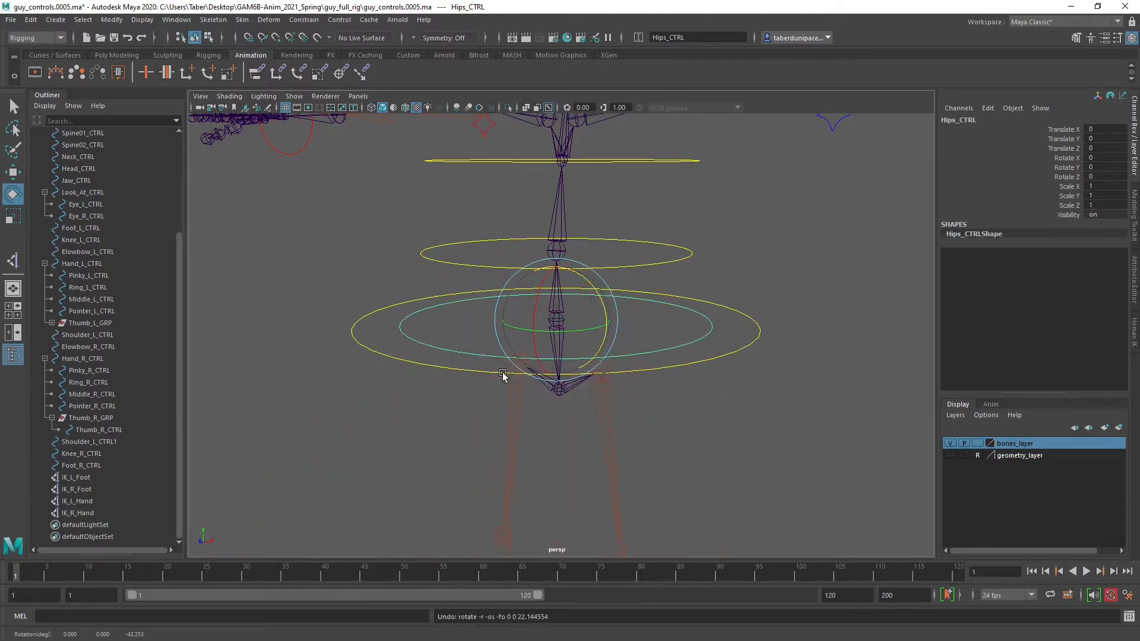
pyautogui.click(767, 324)
pyautogui.keyDown('alt'); pyautogui.moveTo(768, 325); pyautogui.dragTo(740, 331); pyautogui.keyUp('alt')
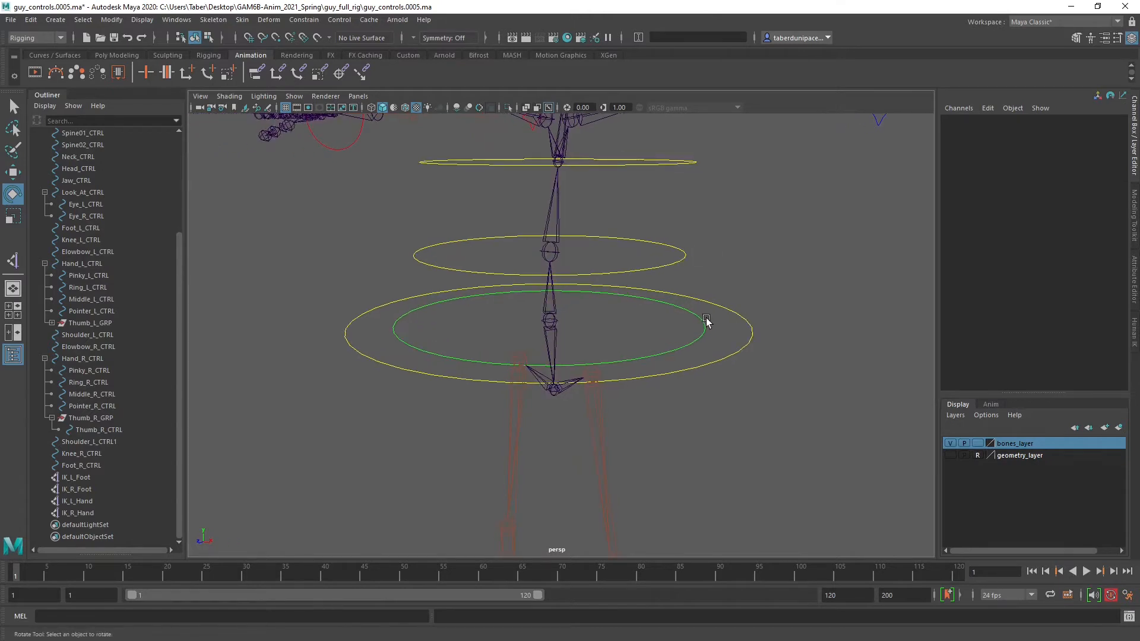
pyautogui.click(714, 331)
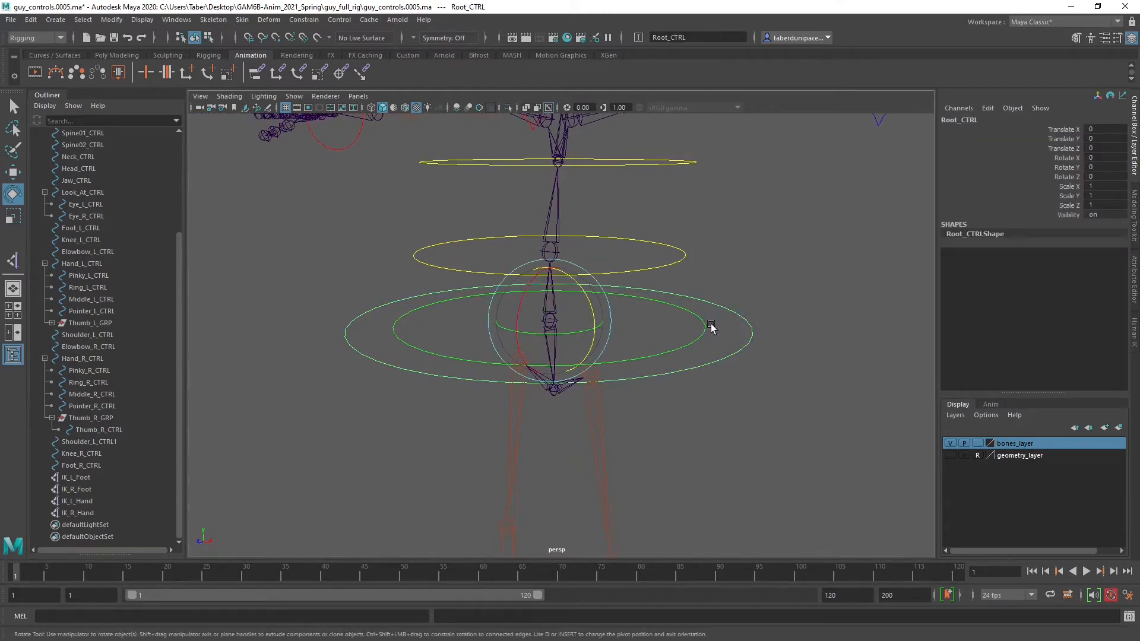
pyautogui.click(710, 327)
pyautogui.click(692, 333)
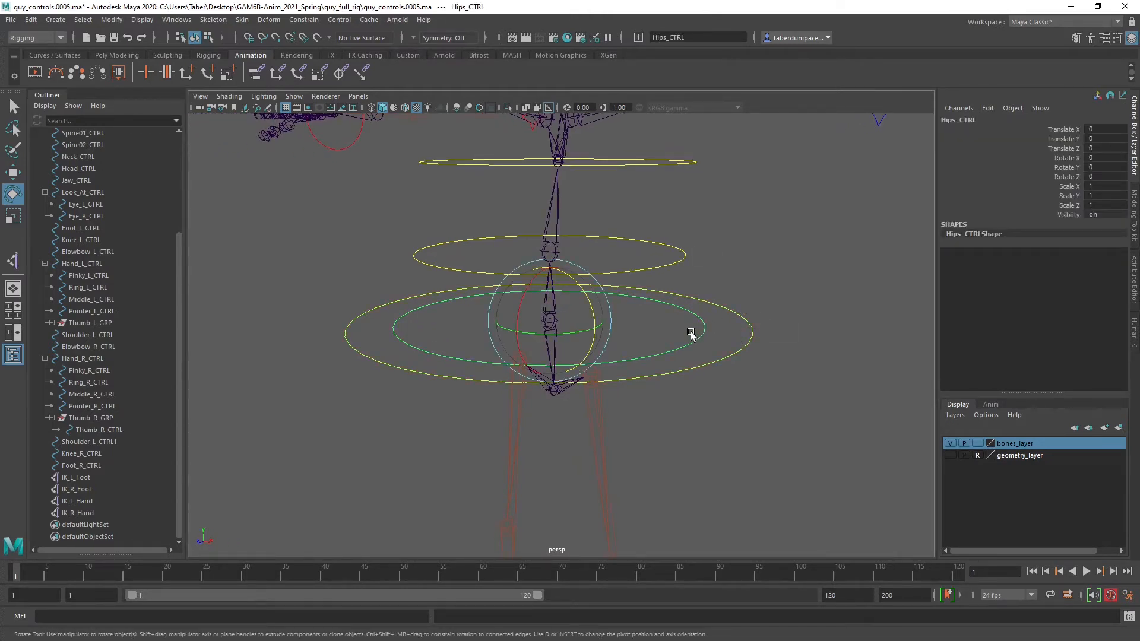
pyautogui.click(714, 235)
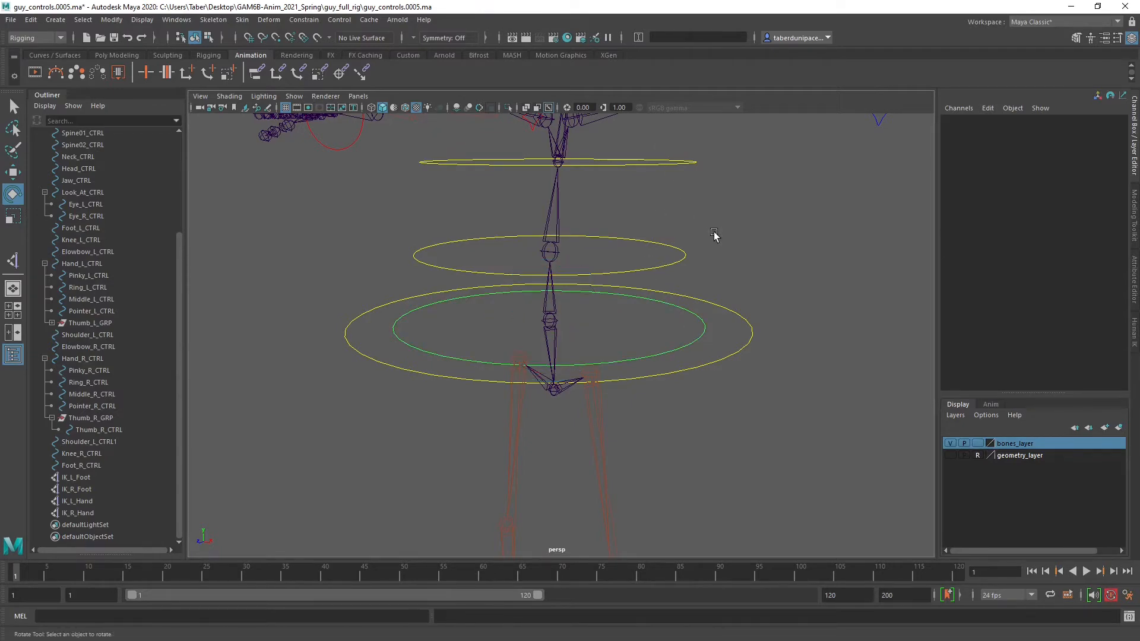
# Add an orient constraint with reset options and Maintain offset enabled, with Spine01_CTRL, the lower spine ring, driving the Spine1 joint.
pyautogui.scroll(2, 714, 232)
pyautogui.keyDown('alt'); pyautogui.moveTo(715, 233); pyautogui.dragTo(731, 314, button='middle'); pyautogui.keyUp('alt')
pyautogui.keyDown('alt'); pyautogui.moveTo(731, 313); pyautogui.dragTo(699, 290); pyautogui.keyUp('alt')
pyautogui.keyDown('alt'); pyautogui.moveTo(758, 251); pyautogui.dragTo(735, 256); pyautogui.keyUp('alt')
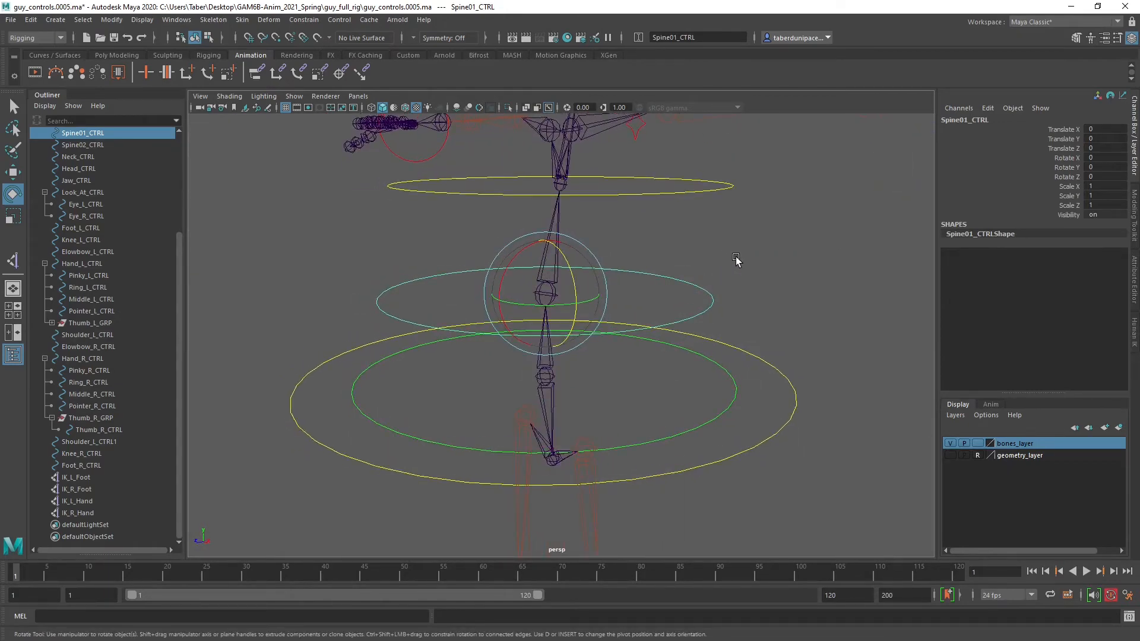
pyautogui.keyDown('alt'); pyautogui.moveTo(736, 257); pyautogui.dragTo(729, 261); pyautogui.keyUp('alt')
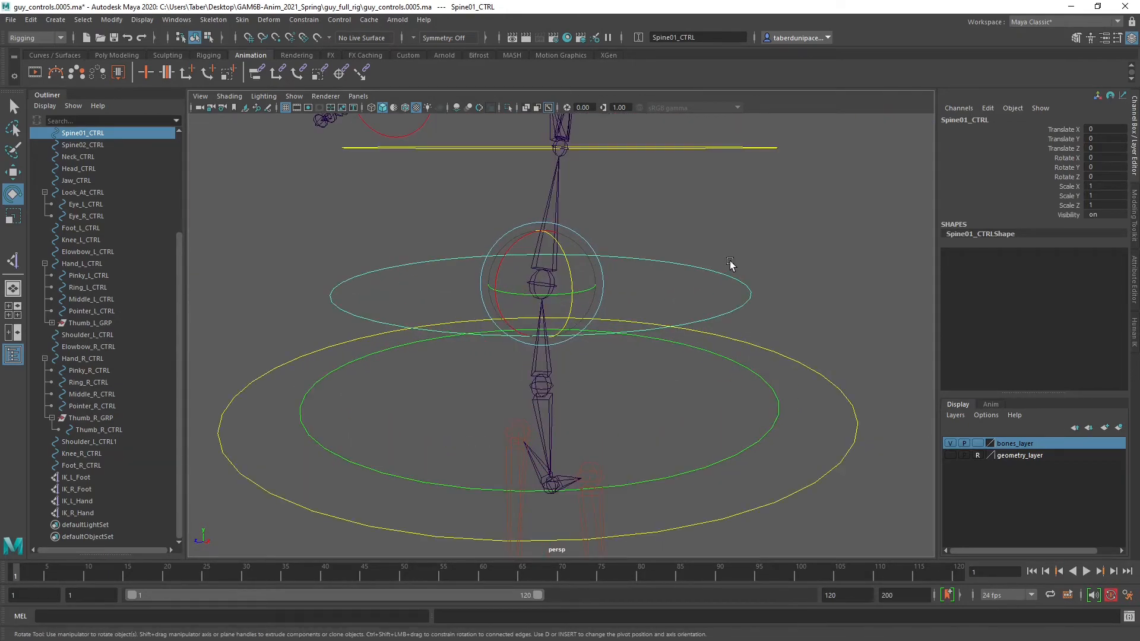
pyautogui.press('q')
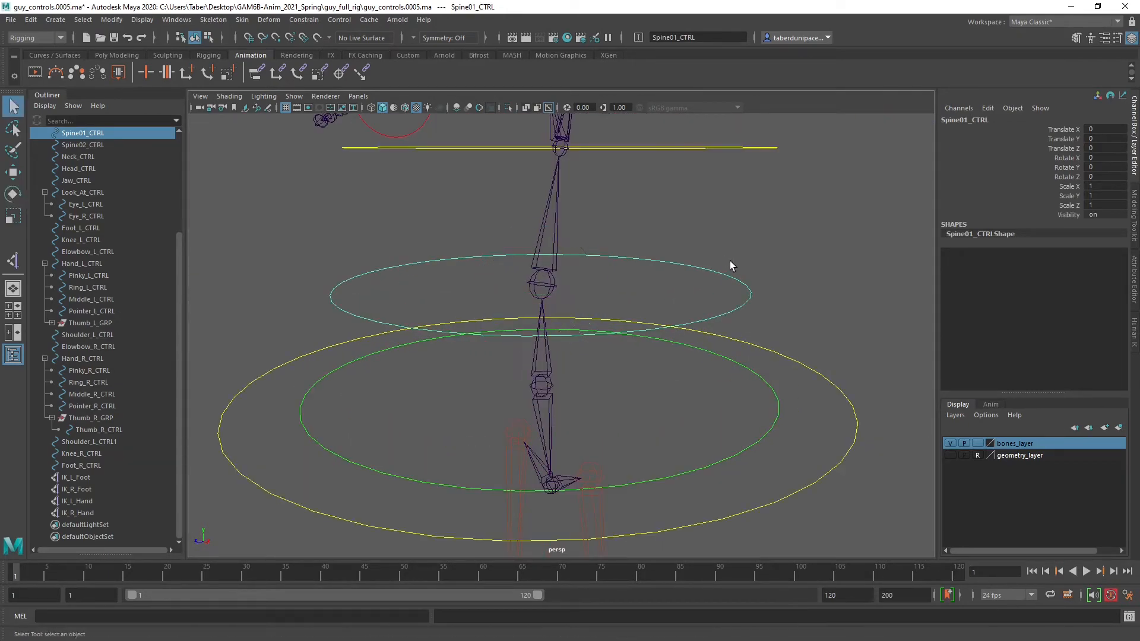
pyautogui.keyDown('shift'); pyautogui.click(551, 284); pyautogui.keyUp('shift')
pyautogui.click(304, 20)
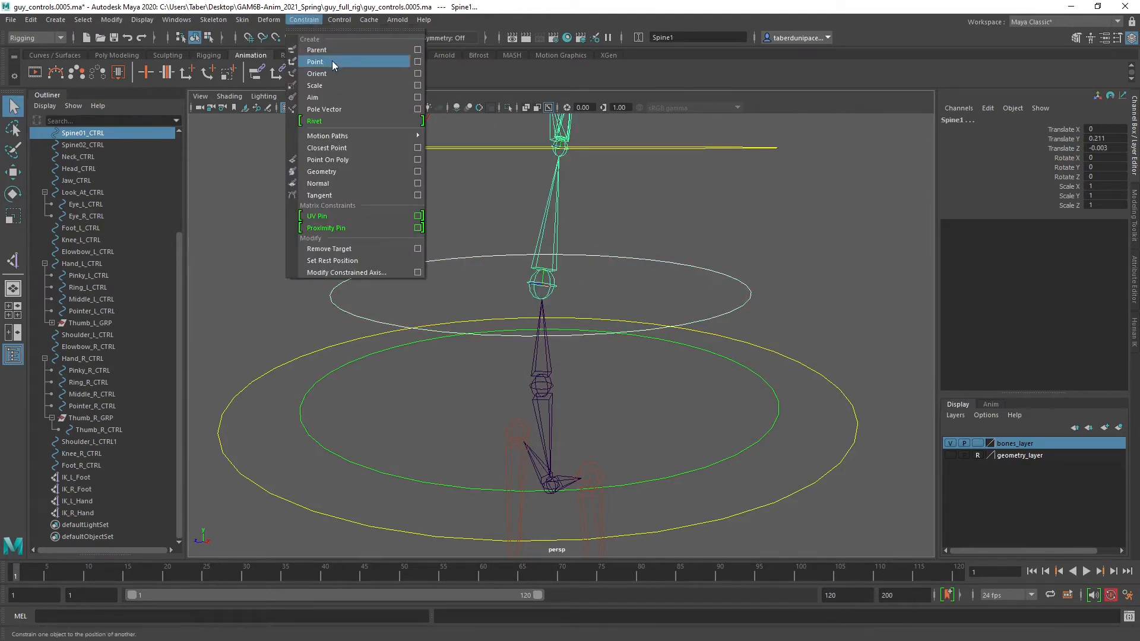
pyautogui.click(418, 74)
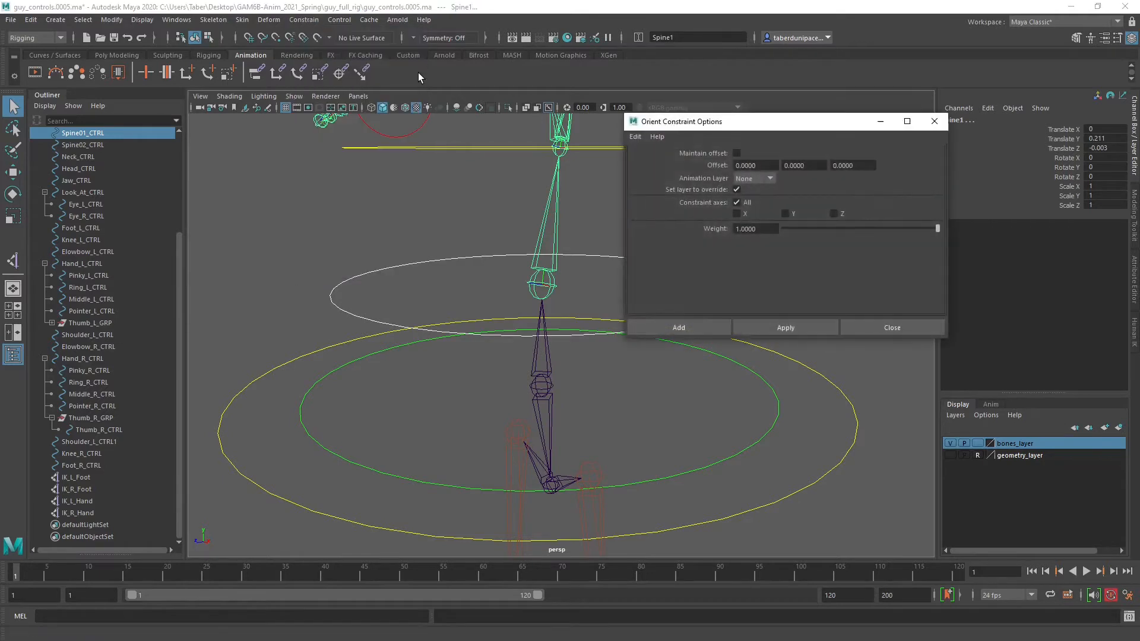
pyautogui.click(635, 137)
pyautogui.click(663, 162)
pyautogui.moveTo(732, 133); pyautogui.dragTo(816, 160)
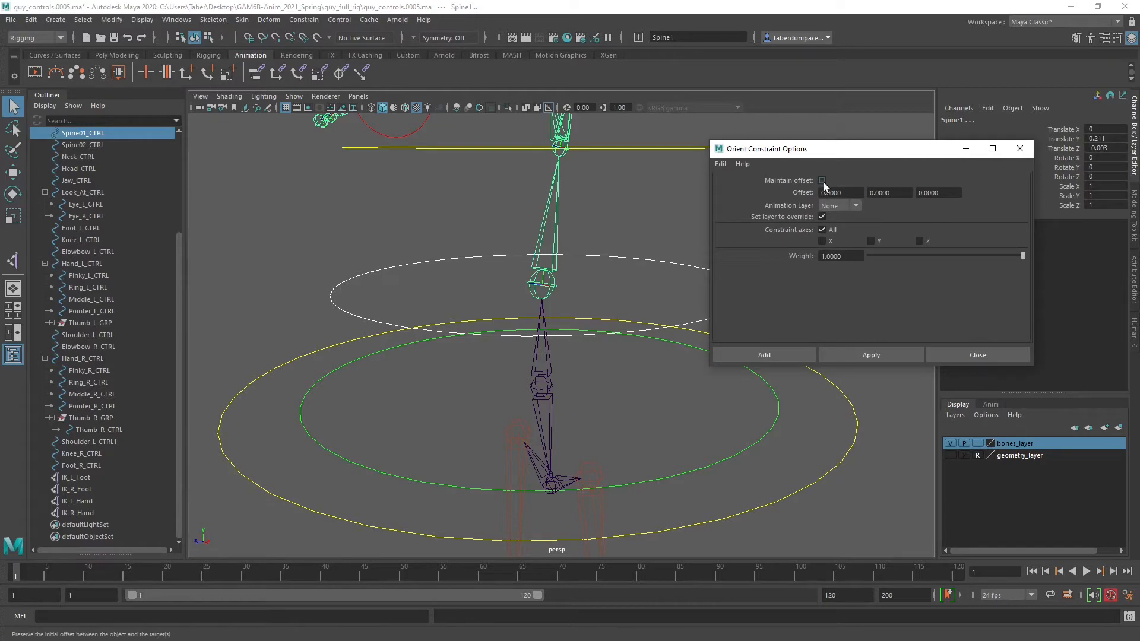
pyautogui.click(822, 181)
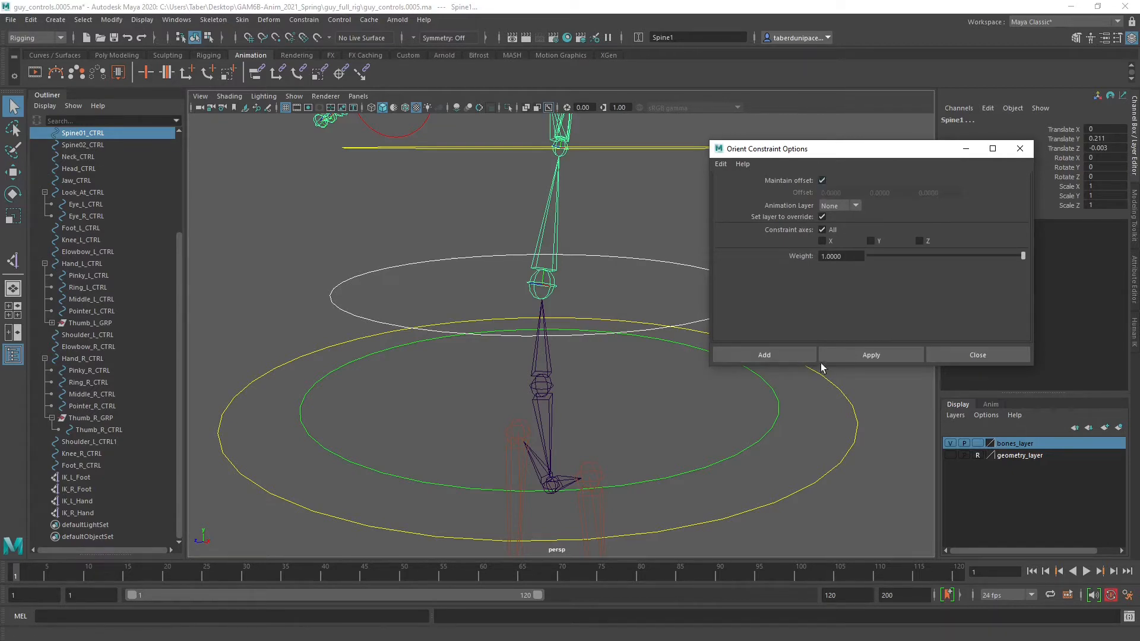
pyautogui.click(793, 352)
# Test the Spine1 constraint by rotating Spine01_CTRL to about -9.8 degrees in X, and undo the rotation.
pyautogui.click(699, 215)
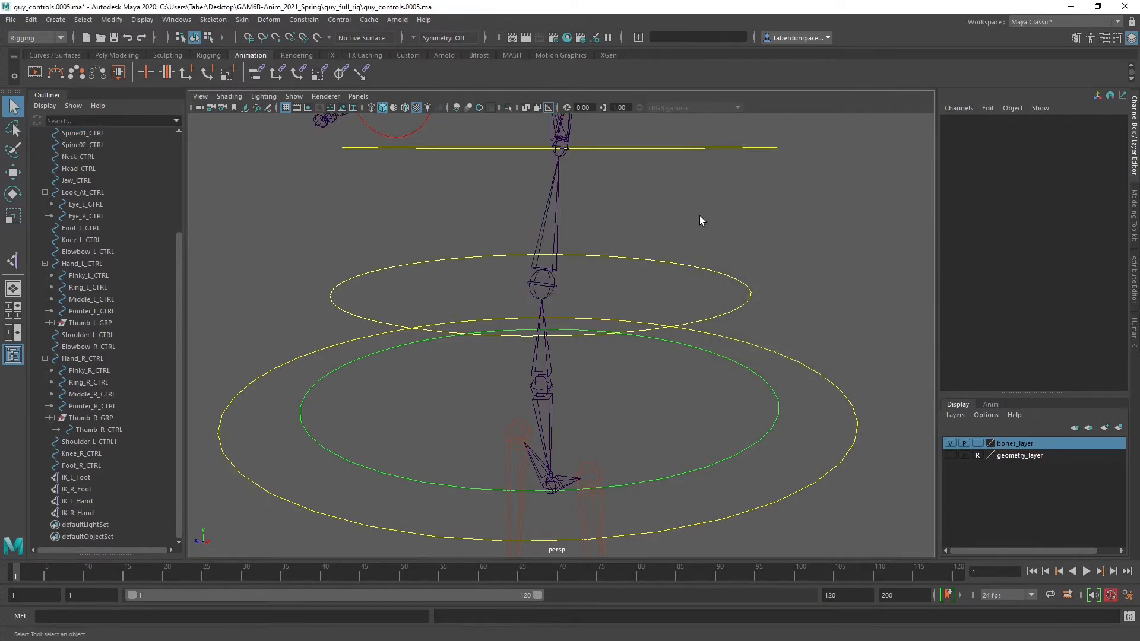
pyautogui.moveTo(699, 216); pyautogui.dragTo(669, 284)
pyautogui.press('e')
pyautogui.moveTo(522, 237)
pyautogui.mouseDown()
pyautogui.moveTo(537, 216)
pyautogui.moveTo(491, 264)
pyautogui.moveTo(521, 234)
pyautogui.mouseUp()
pyautogui.hotkey('ctrl', 'z')
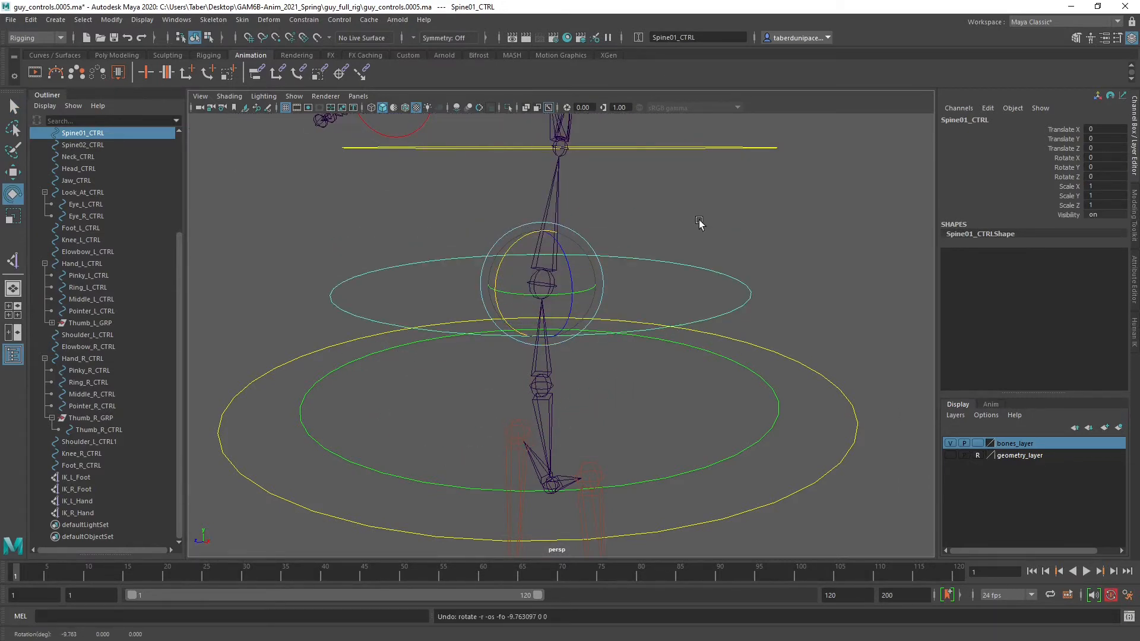
# Add an orient constraint with Spine02_CTRL, the chest ring, driving the Spine2 joint.
pyautogui.keyDown('alt'); pyautogui.moveTo(699, 222); pyautogui.dragTo(699, 273, button='middle'); pyautogui.keyUp('alt')
pyautogui.moveTo(746, 193); pyautogui.dragTo(658, 221)
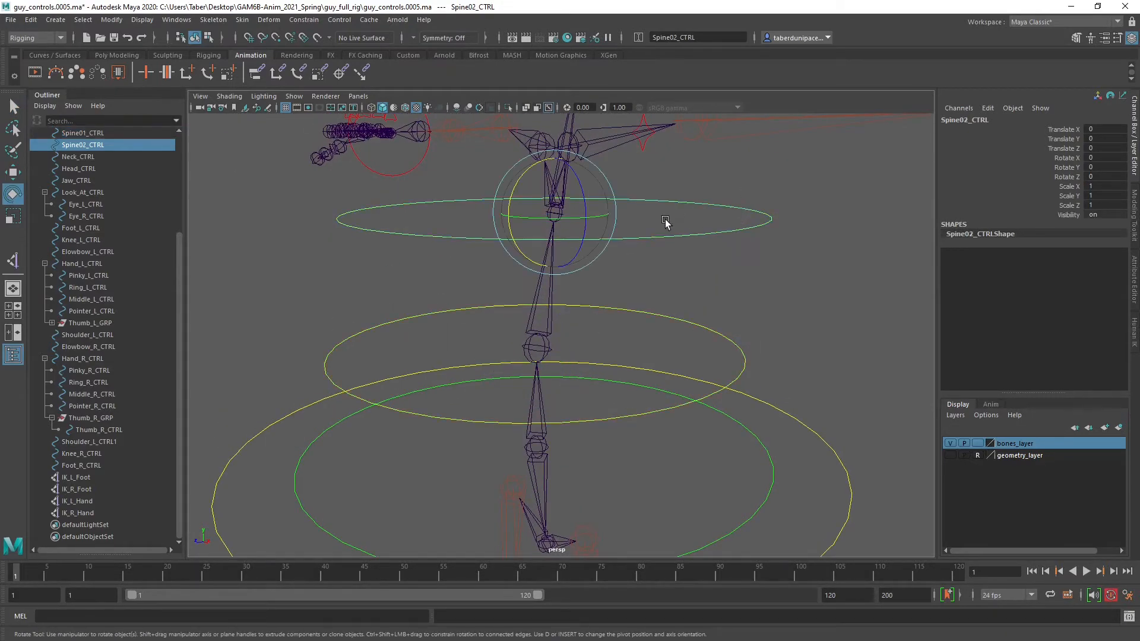
pyautogui.press('q')
pyautogui.click(557, 213)
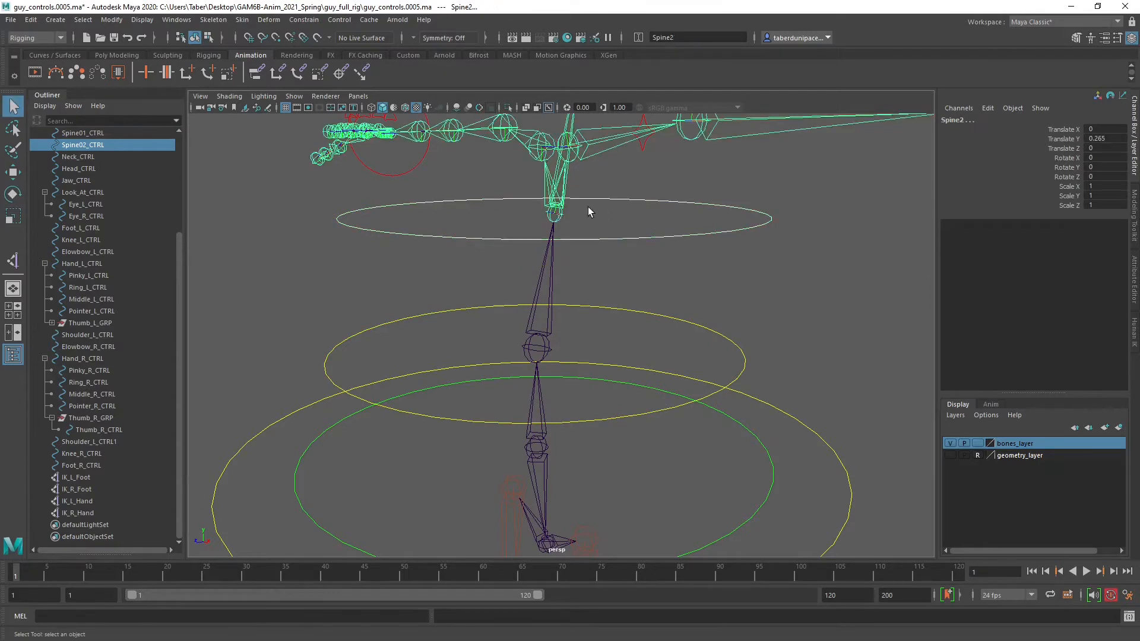
pyautogui.click(304, 20)
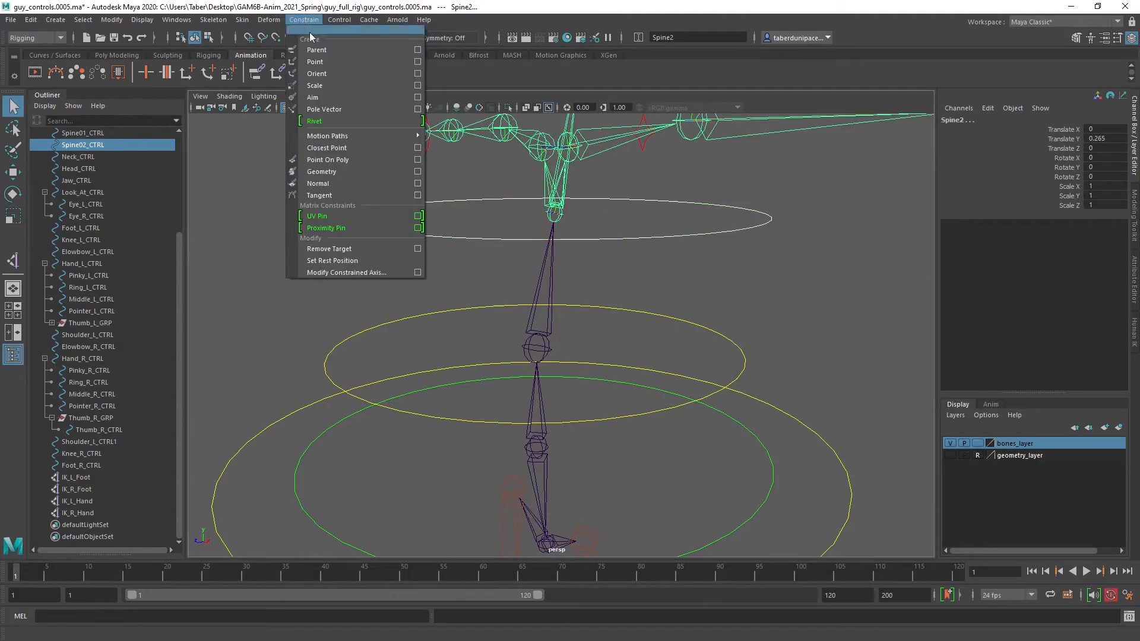
pyautogui.click(330, 74)
# Test the Spine2 constraint by rotating Spine02_CTRL, and undo the rotation.
pyautogui.click(721, 220)
pyautogui.press('e')
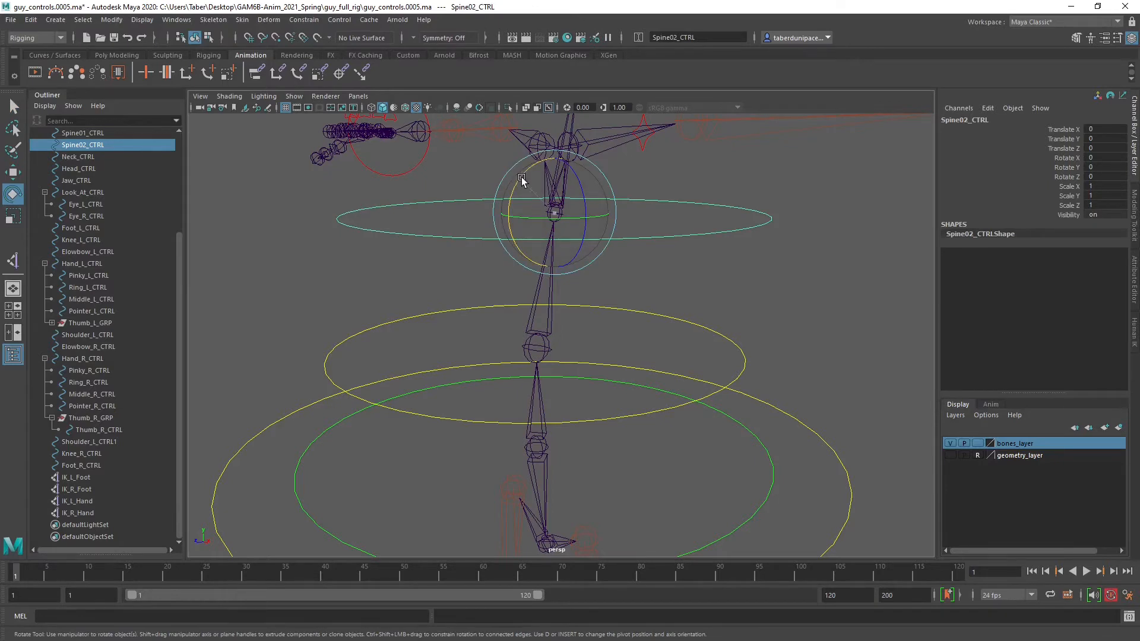
pyautogui.moveTo(521, 178); pyautogui.dragTo(588, 239)
pyautogui.hotkey('ctrl', 'z')
# Add an orient constraint with Neck_CTRL, the tilted ring around the neck, driving the Neck joint.
pyautogui.scroll(-3, 708, 241)
pyautogui.keyDown('alt'); pyautogui.moveTo(732, 202); pyautogui.dragTo(549, 311); pyautogui.keyUp('alt')
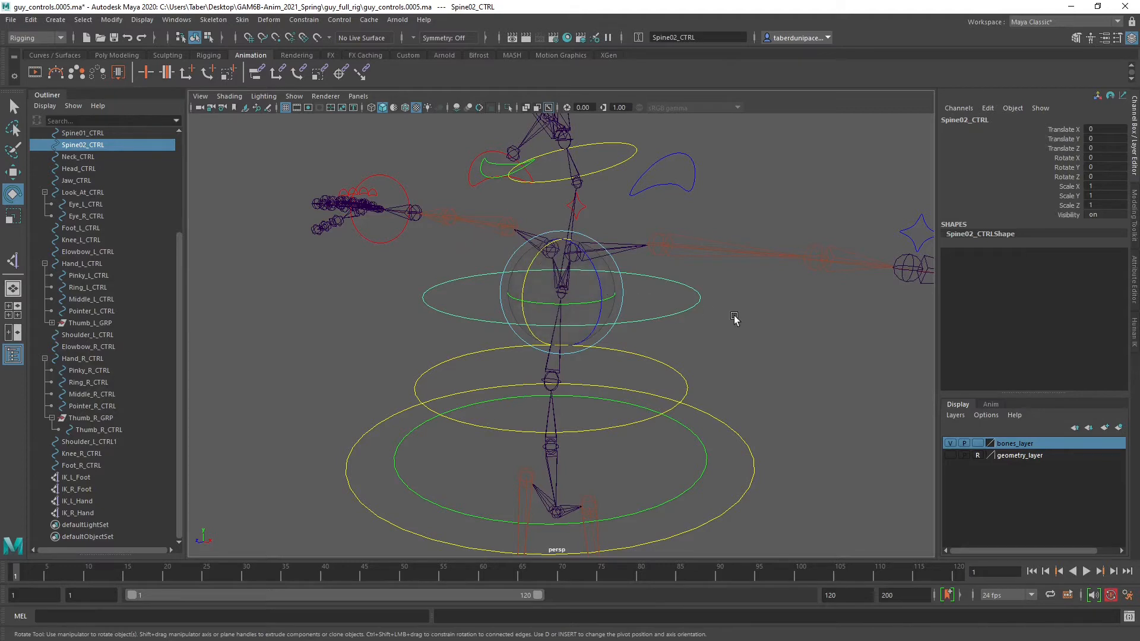
pyautogui.keyDown('alt'); pyautogui.moveTo(766, 326); pyautogui.dragTo(791, 327); pyautogui.keyUp('alt')
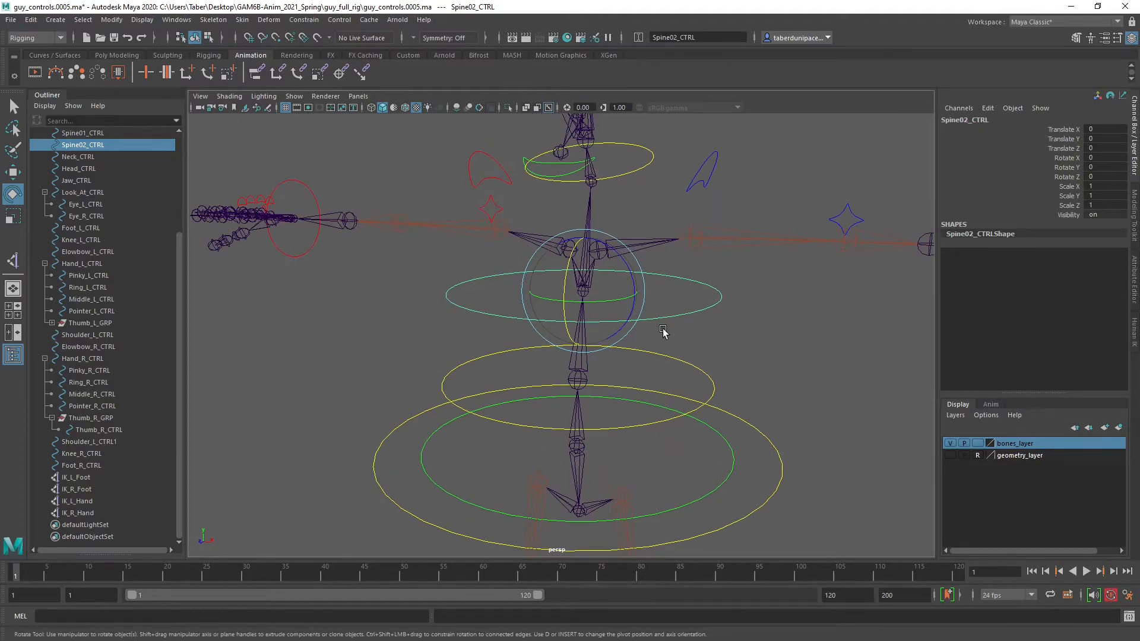
pyautogui.click(730, 267)
pyautogui.keyDown('alt'); pyautogui.moveTo(730, 267); pyautogui.dragTo(601, 334); pyautogui.keyUp('alt')
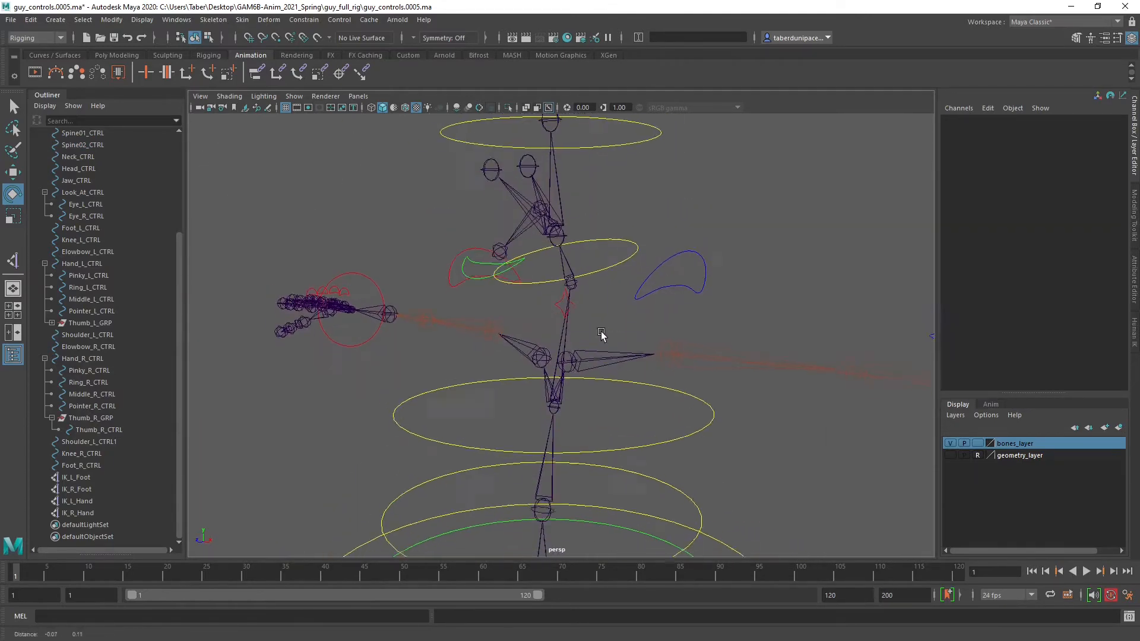
pyautogui.keyDown('alt'); pyautogui.moveTo(602, 334); pyautogui.dragTo(602, 339, button='middle'); pyautogui.keyUp('alt')
pyautogui.scroll(3, 602, 338)
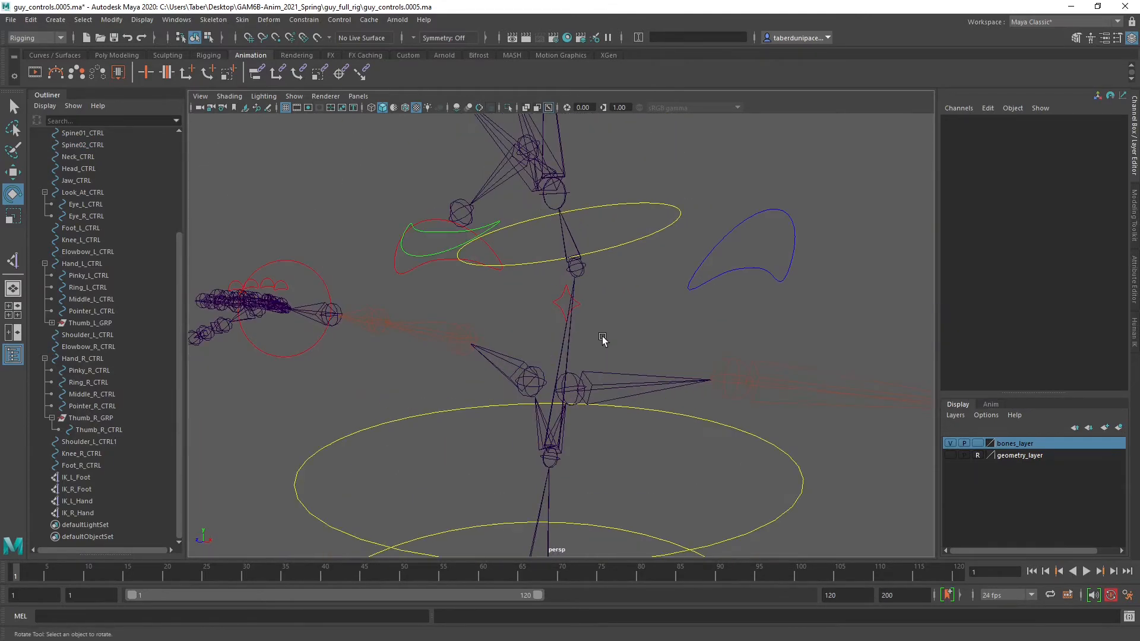
pyautogui.click(636, 231)
pyautogui.keyDown('alt'); pyautogui.moveTo(637, 236); pyautogui.dragTo(616, 263); pyautogui.keyUp('alt')
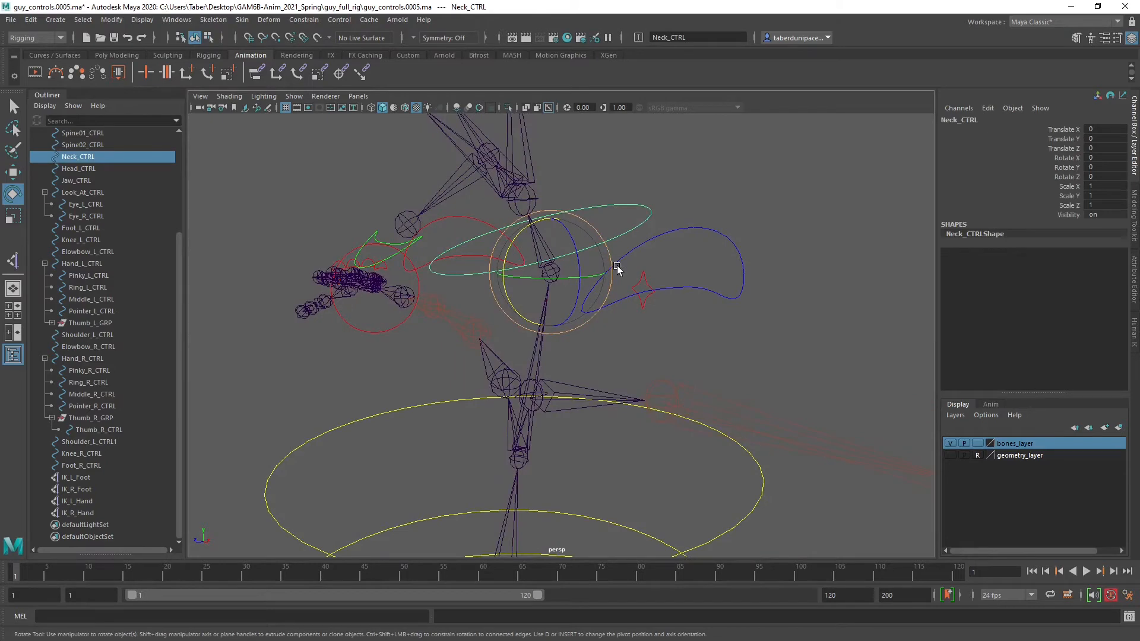
pyautogui.press('q')
pyautogui.click(554, 276)
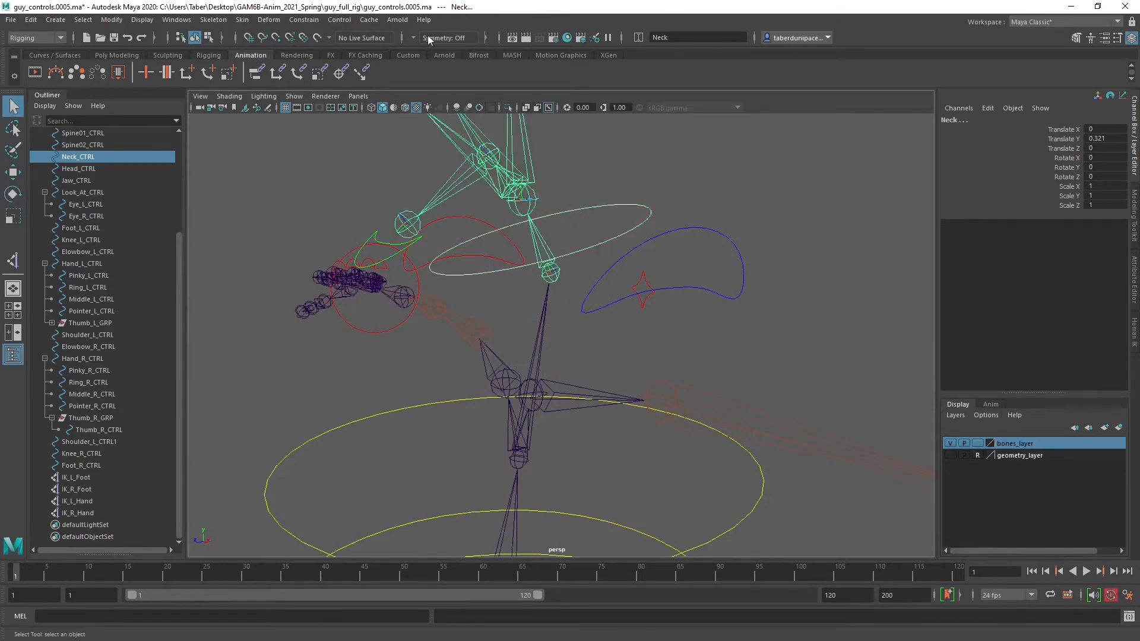
pyautogui.click(339, 19)
pyautogui.moveTo(303, 19)
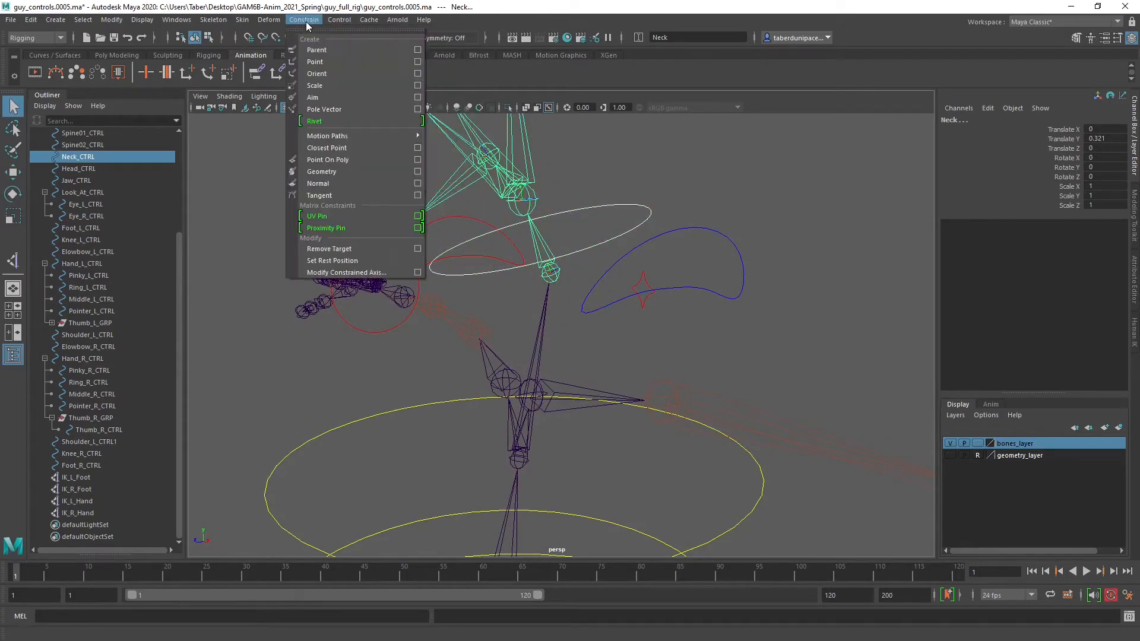
pyautogui.click(316, 73)
# Add an orient constraint with Head_CTRL, the ring at the top of the head, driving the Head joint.
pyautogui.keyDown('alt'); pyautogui.moveTo(403, 135); pyautogui.dragTo(650, 274); pyautogui.keyUp('alt')
pyautogui.click(559, 375)
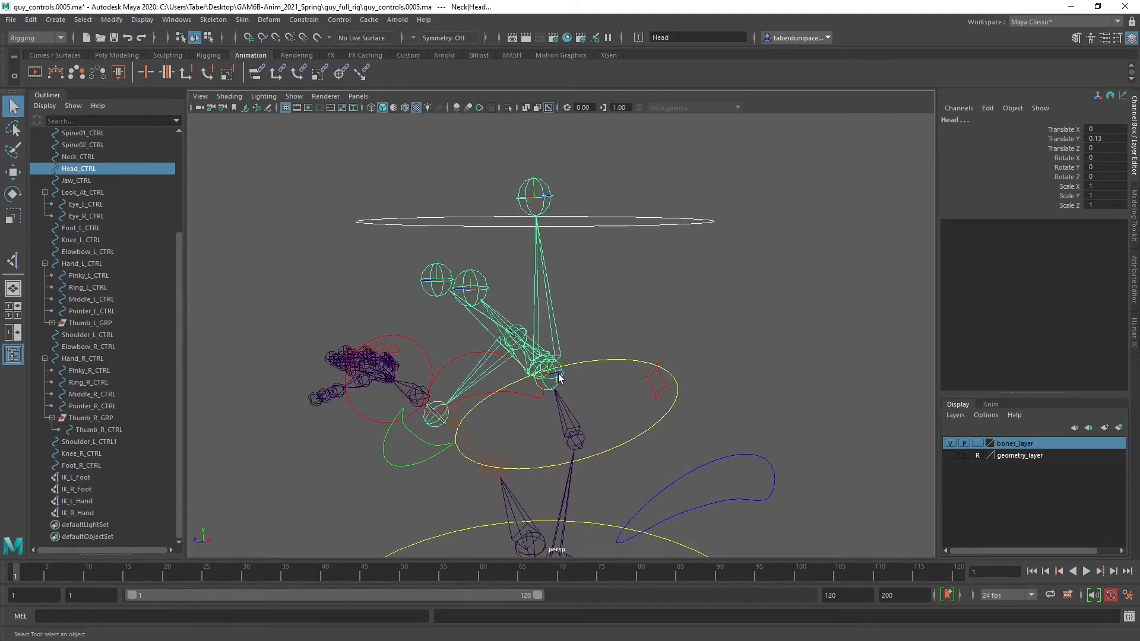
pyautogui.click(305, 20)
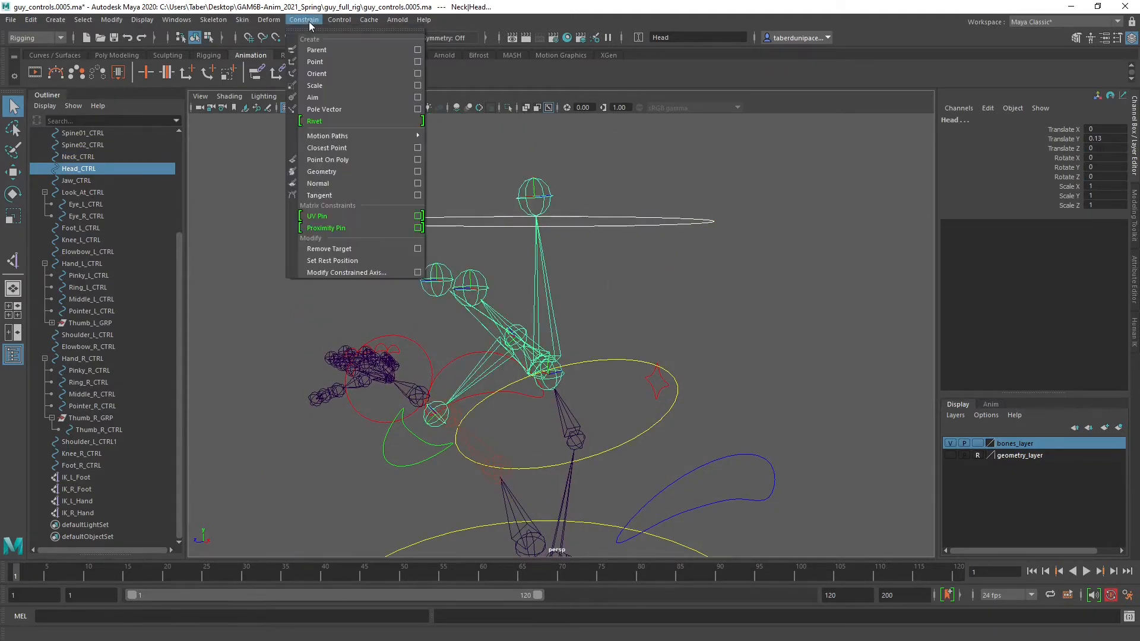
pyautogui.click(330, 71)
# Test the head constraint by rotating Head_CTRL to about -27.5 degrees in X, and undo the rotation.
pyautogui.click(641, 221)
pyautogui.press('e')
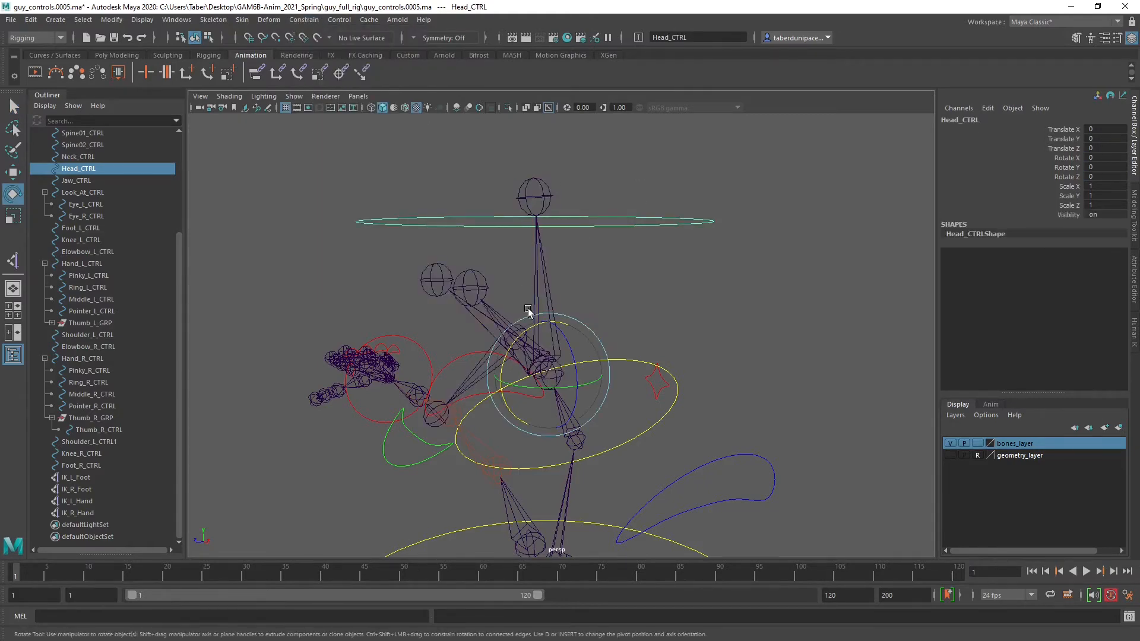
pyautogui.moveTo(531, 313); pyautogui.dragTo(557, 326)
pyautogui.hotkey('ctrl', 'z')
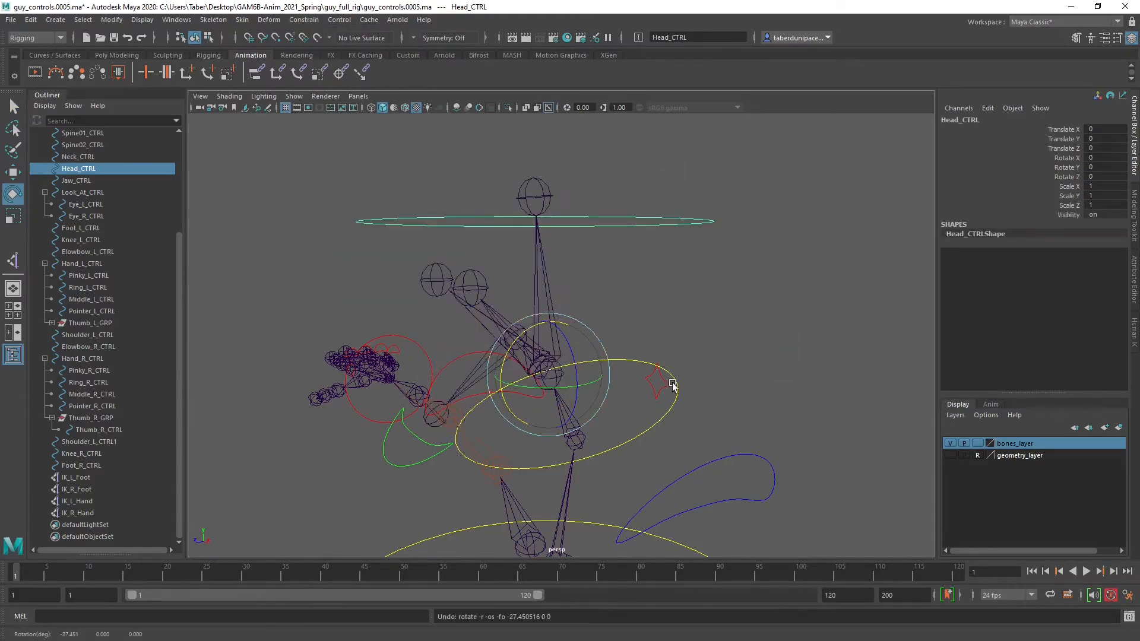
# Test the neck constraint by rotating Neck_CTRL, and undo the rotation.
pyautogui.moveTo(689, 438); pyautogui.dragTo(653, 424)
pyautogui.moveTo(556, 394); pyautogui.dragTo(736, 399)
pyautogui.hotkey('ctrl', 'z')
# Add an orient constraint with Jaw_CTRL, the green crescent curve in front of the chin, driving the Jaw joint.
pyautogui.keyDown('alt'); pyautogui.moveTo(736, 399); pyautogui.dragTo(740, 333, button='middle'); pyautogui.keyUp('alt')
pyautogui.scroll(5, 633, 354)
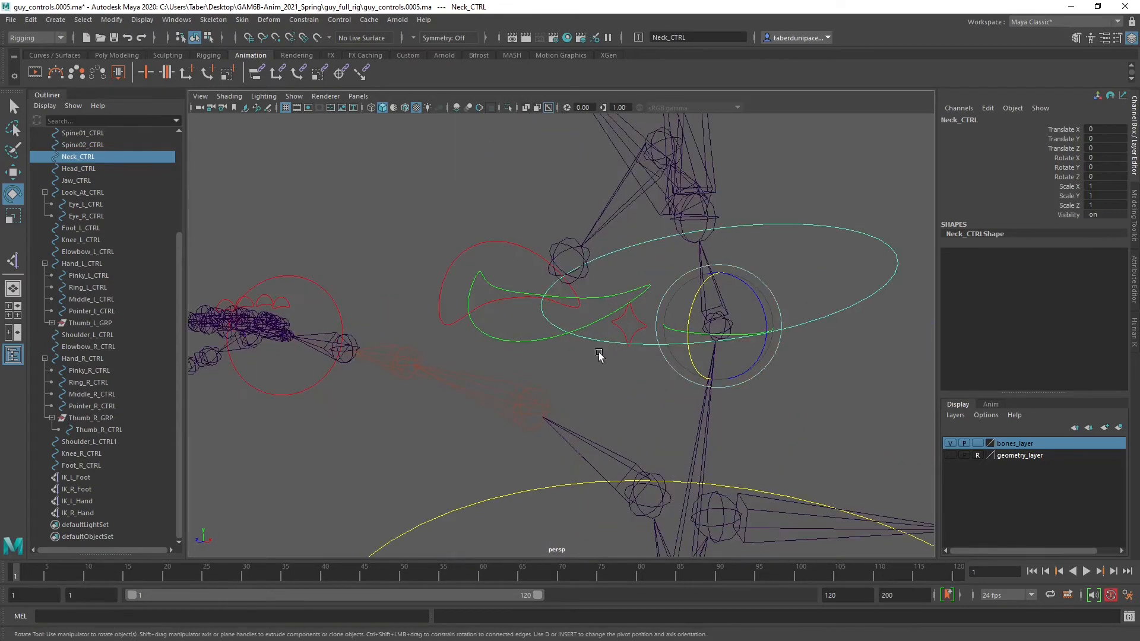
pyautogui.moveTo(597, 354)
pyautogui.keyDown('alt'); pyautogui.mouseDown()
pyautogui.moveTo(572, 365)
pyautogui.moveTo(590, 356)
pyautogui.mouseUp(); pyautogui.keyUp('alt')
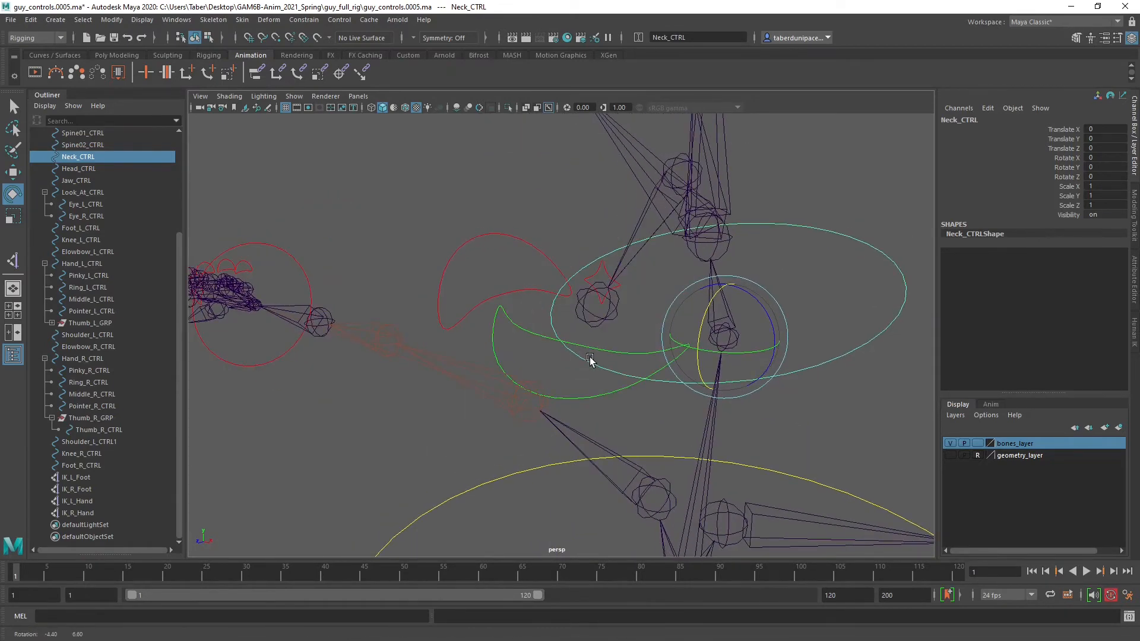
pyautogui.click(533, 330)
pyautogui.keyDown('alt'); pyautogui.moveTo(746, 287); pyautogui.dragTo(723, 290); pyautogui.keyUp('alt')
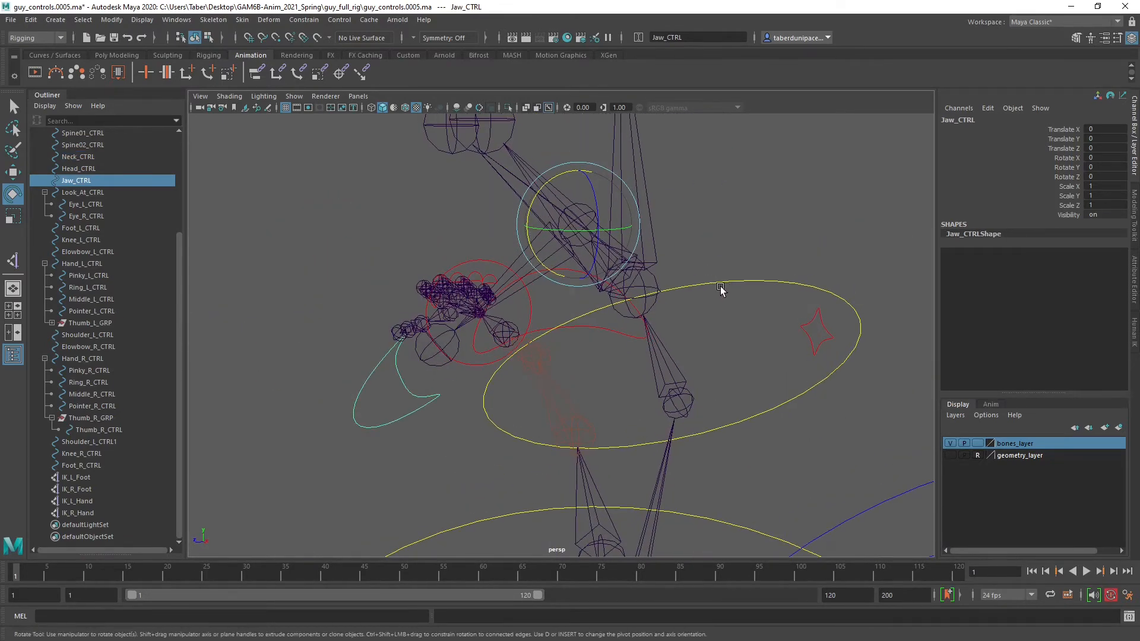
pyautogui.press('q')
pyautogui.click(586, 205)
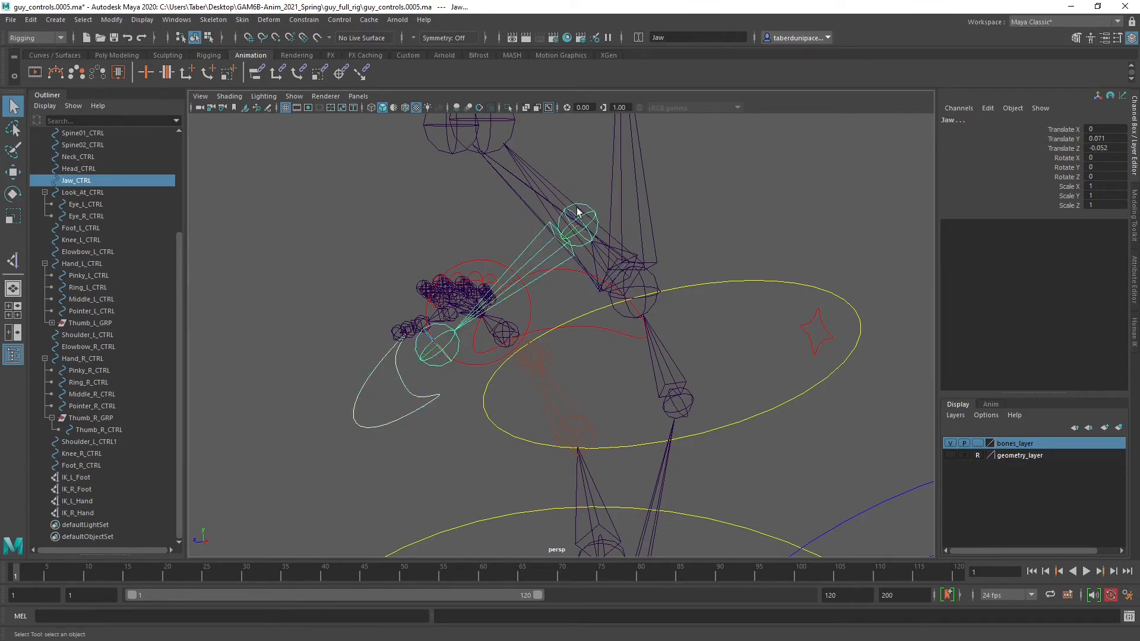
pyautogui.click(304, 19)
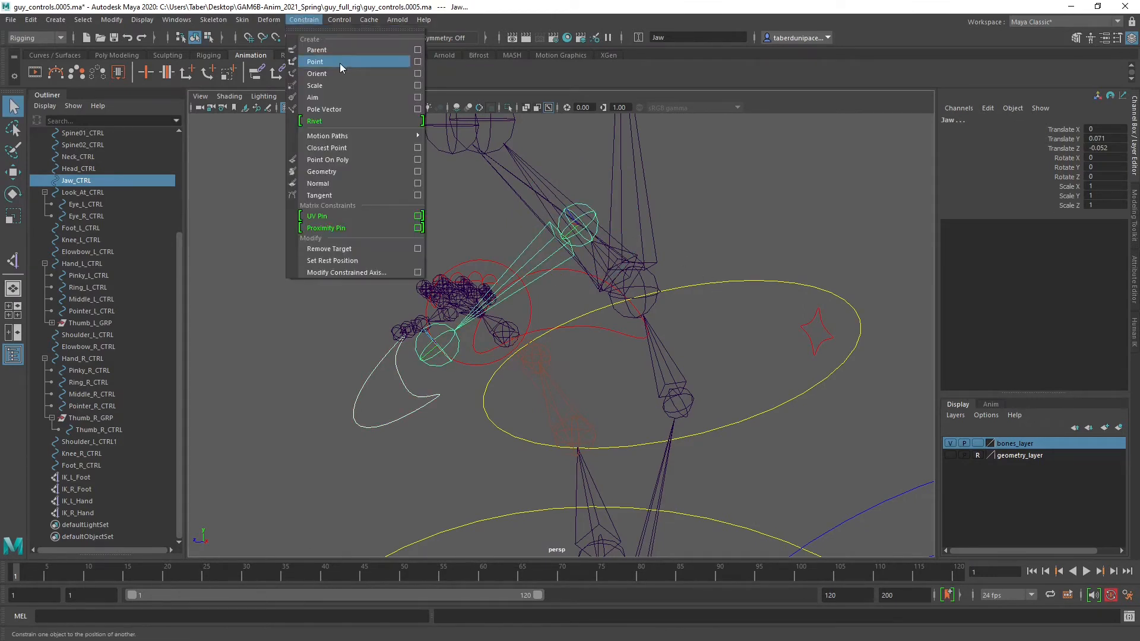
pyautogui.click(315, 70)
# Test the jaw constraint by rotating Jaw_CTRL, undo the rotation, and clear the selection.
pyautogui.click(651, 247)
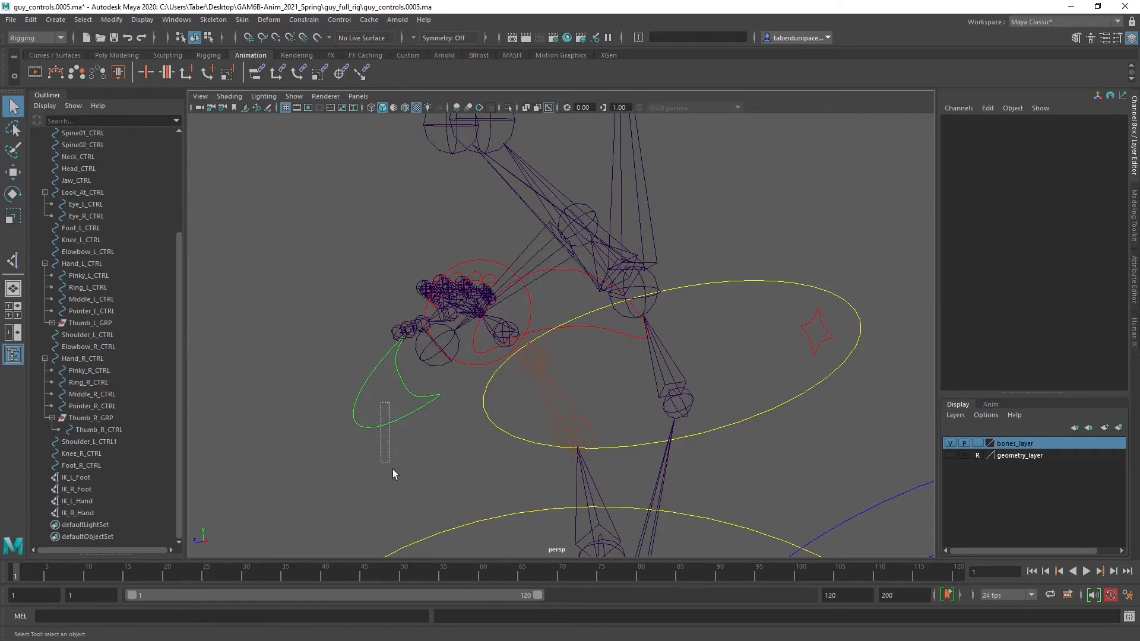
pyautogui.click(371, 356)
pyautogui.press('e')
pyautogui.moveTo(544, 183); pyautogui.dragTo(580, 173)
pyautogui.hotkey('ctrl', 'z')
pyautogui.keyDown('alt'); pyautogui.moveTo(611, 229); pyautogui.dragTo(614, 343); pyautogui.keyUp('alt')
pyautogui.click(740, 408)
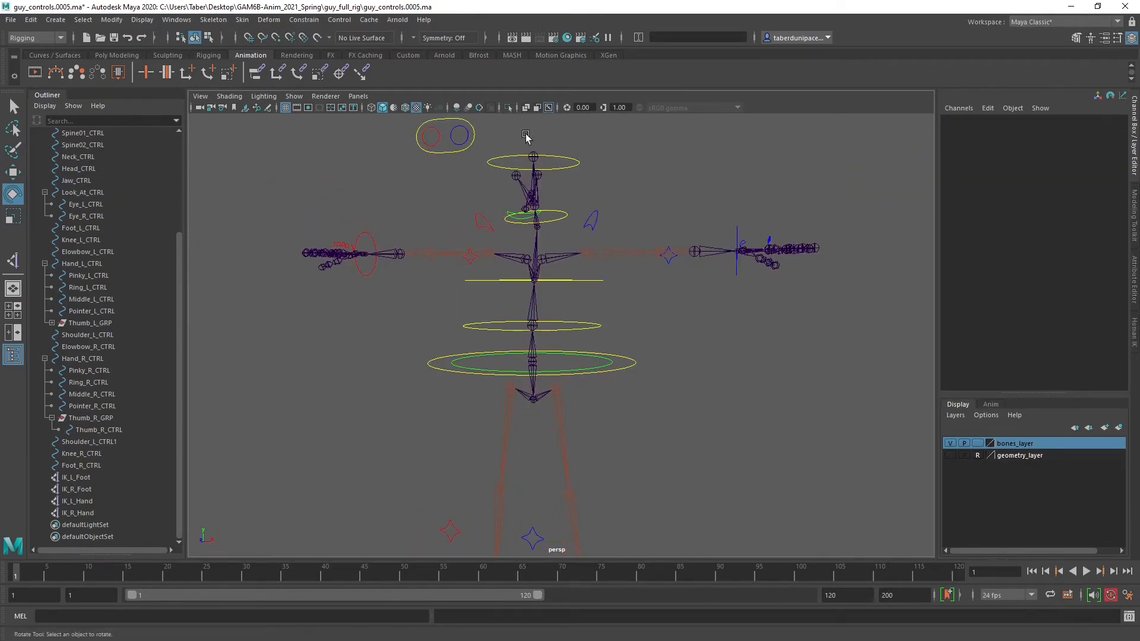
# Test how the other controls follow the root by moving Root_CTRL about -1.09 units in X.
pyautogui.keyDown('alt'); pyautogui.moveTo(603, 285); pyautogui.dragTo(621, 343, button='right'); pyautogui.keyUp('alt')
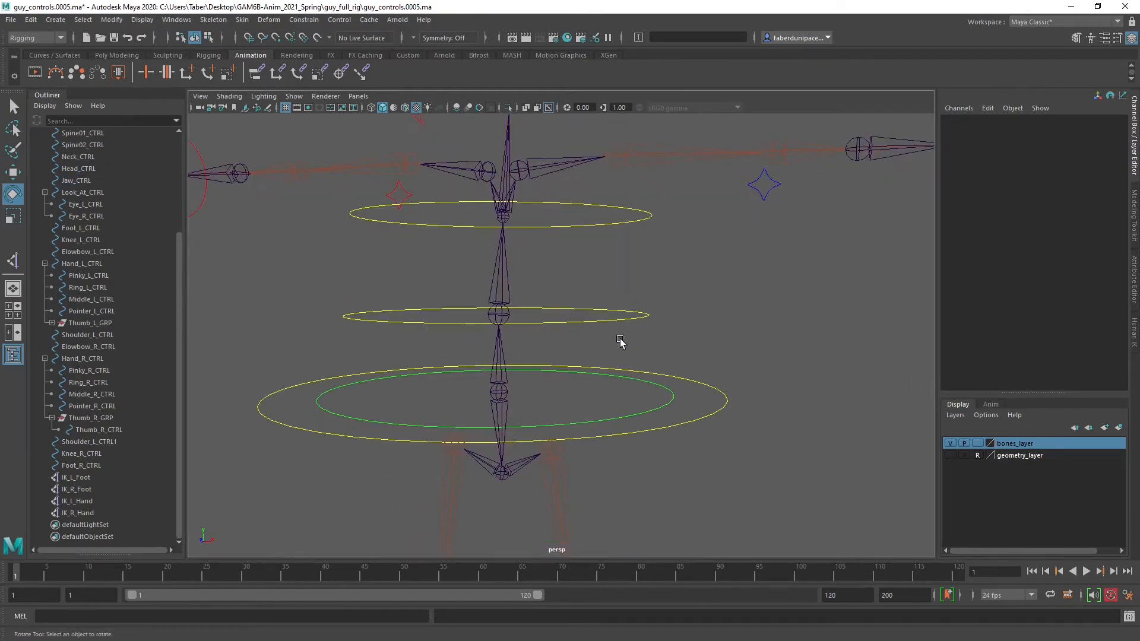
pyautogui.keyDown('alt'); pyautogui.moveTo(603, 323); pyautogui.dragTo(646, 374, button='middle'); pyautogui.keyUp('alt')
pyautogui.keyDown('alt'); pyautogui.moveTo(730, 376); pyautogui.dragTo(683, 371, button='right'); pyautogui.keyUp('alt')
pyautogui.keyDown('alt'); pyautogui.moveTo(683, 372); pyautogui.dragTo(634, 380); pyautogui.keyUp('alt')
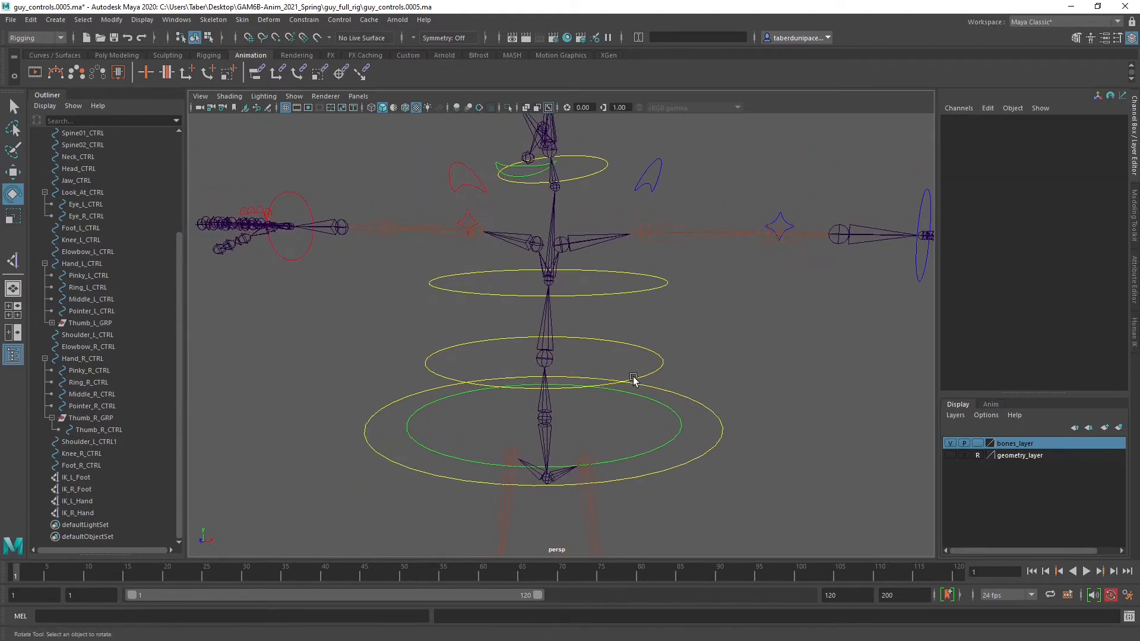
pyautogui.click(722, 429)
pyautogui.keyDown('alt'); pyautogui.moveTo(722, 426); pyautogui.dragTo(692, 445); pyautogui.keyUp('alt')
pyautogui.press('w')
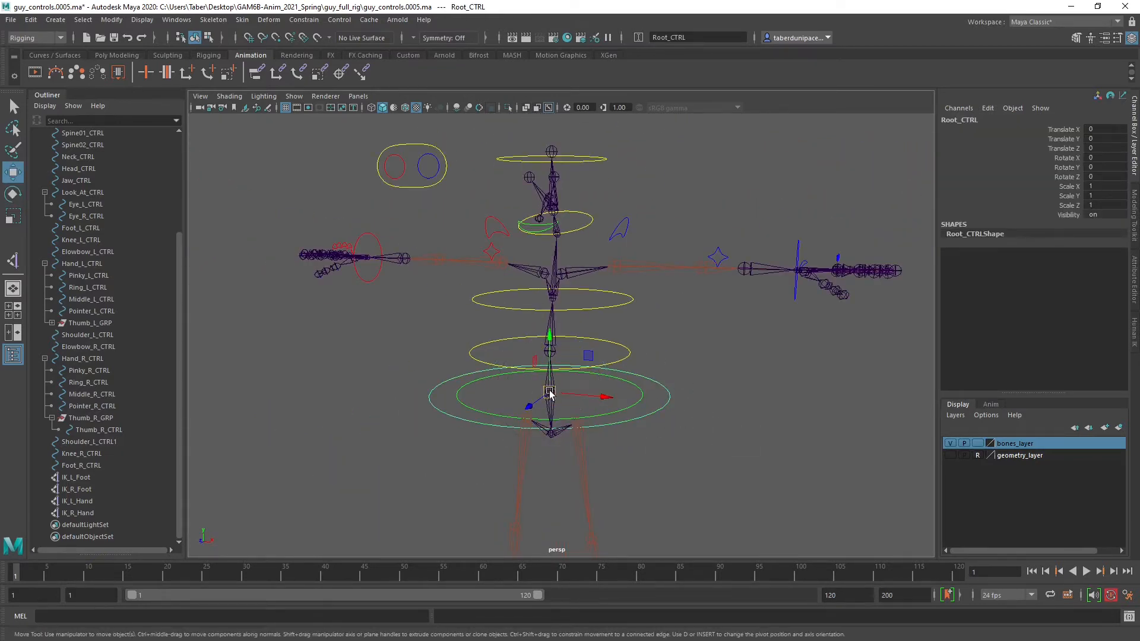
pyautogui.moveTo(550, 394); pyautogui.dragTo(546, 338)
pyautogui.moveTo(356, 388); pyautogui.dragTo(321, 379)
pyautogui.click(641, 355)
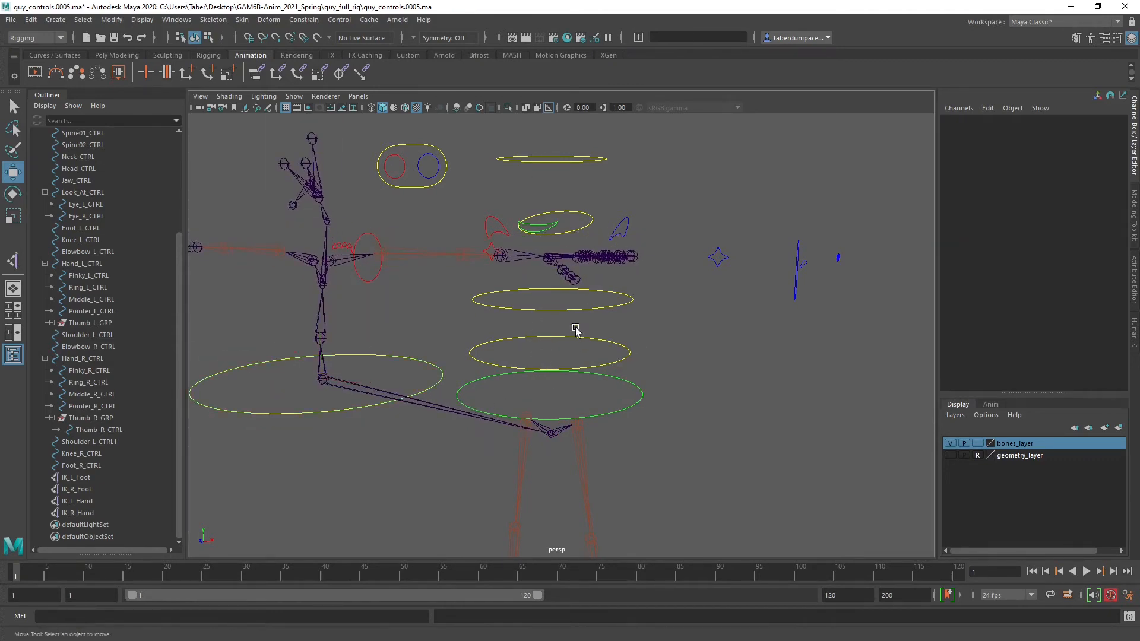
# Test Spine01_CTRL by rotating it to about 13.6 degrees in X, and undo both the rotation and the Root_CTRL move.
pyautogui.click(579, 338)
pyautogui.press('e')
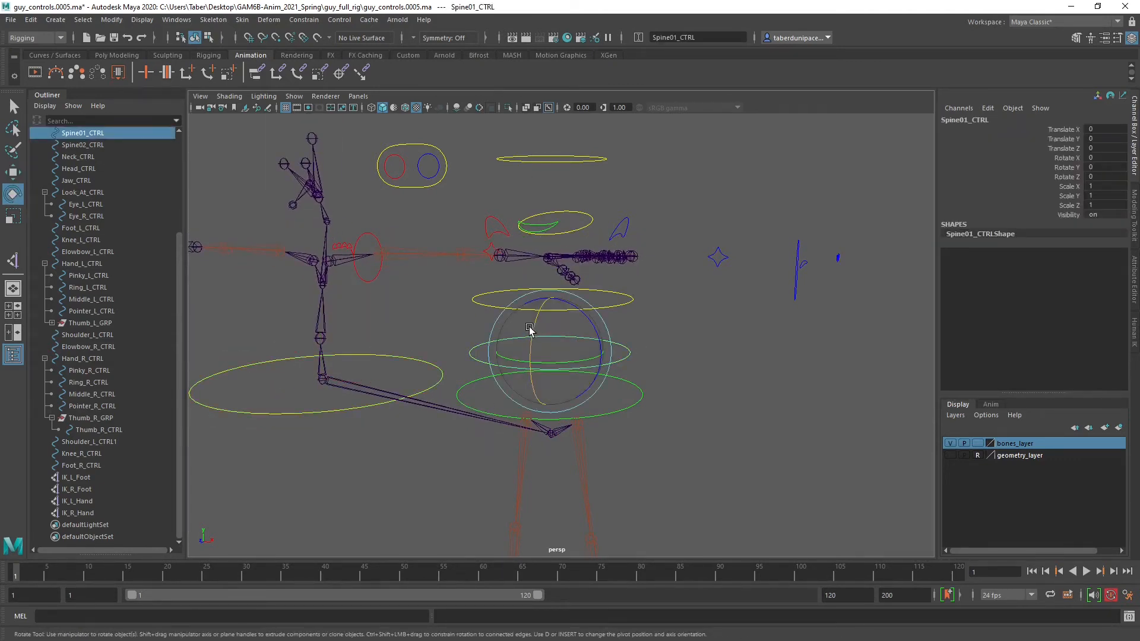
pyautogui.moveTo(531, 326); pyautogui.dragTo(520, 347)
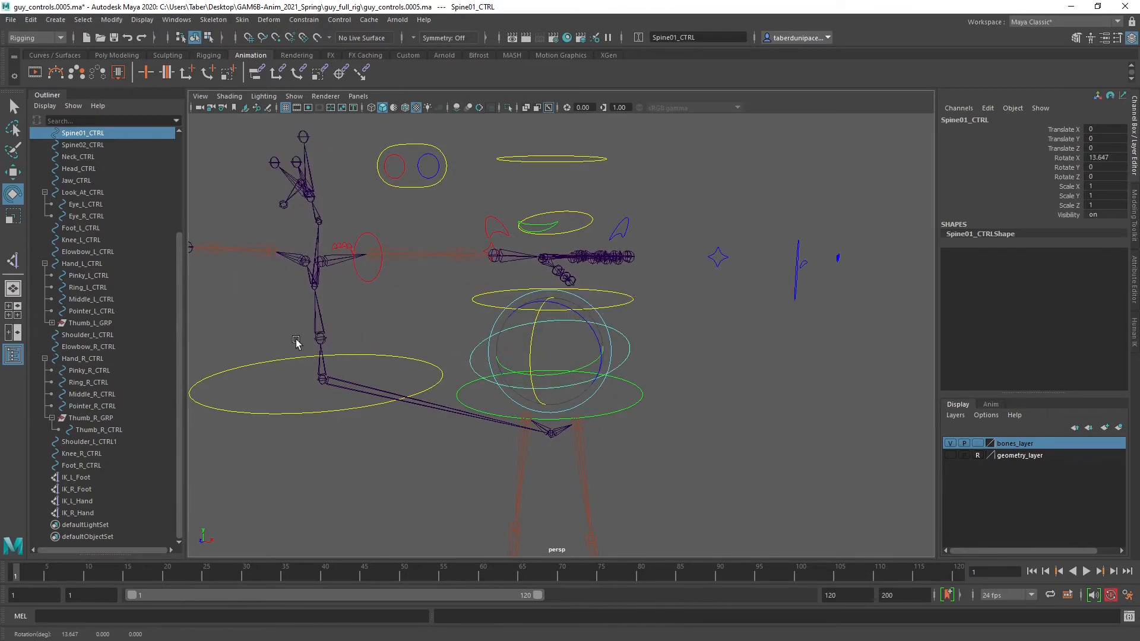
pyautogui.hotkey('ctrl', 'z')
pyautogui.hotkey('ctrl', 'z')
pyautogui.hotkey('ctrl', 'z')
pyautogui.hotkey('ctrl', 'z')
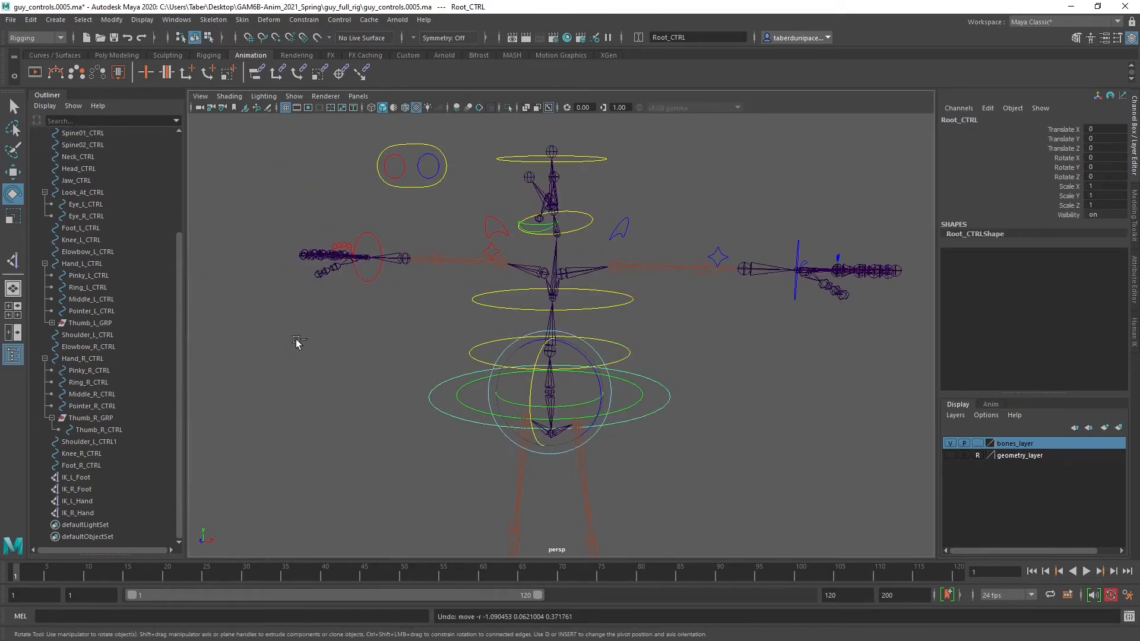
# Parent Hips_CTRL, the inner green pelvis curve, under Root_CTRL, the larger yellow curve around it.
pyautogui.click(816, 352)
pyautogui.scroll(2, 751, 399)
pyautogui.keyDown('alt'); pyautogui.moveTo(705, 424); pyautogui.dragTo(676, 403); pyautogui.keyUp('alt')
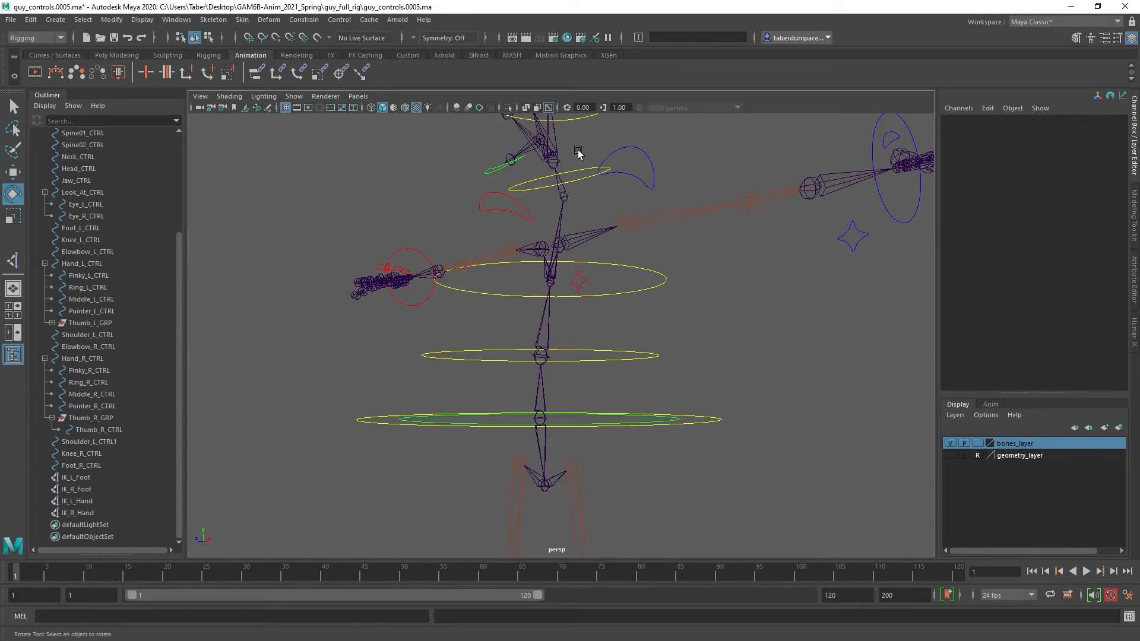
pyautogui.keyDown('alt'); pyautogui.moveTo(680, 345); pyautogui.dragTo(678, 388); pyautogui.keyUp('alt')
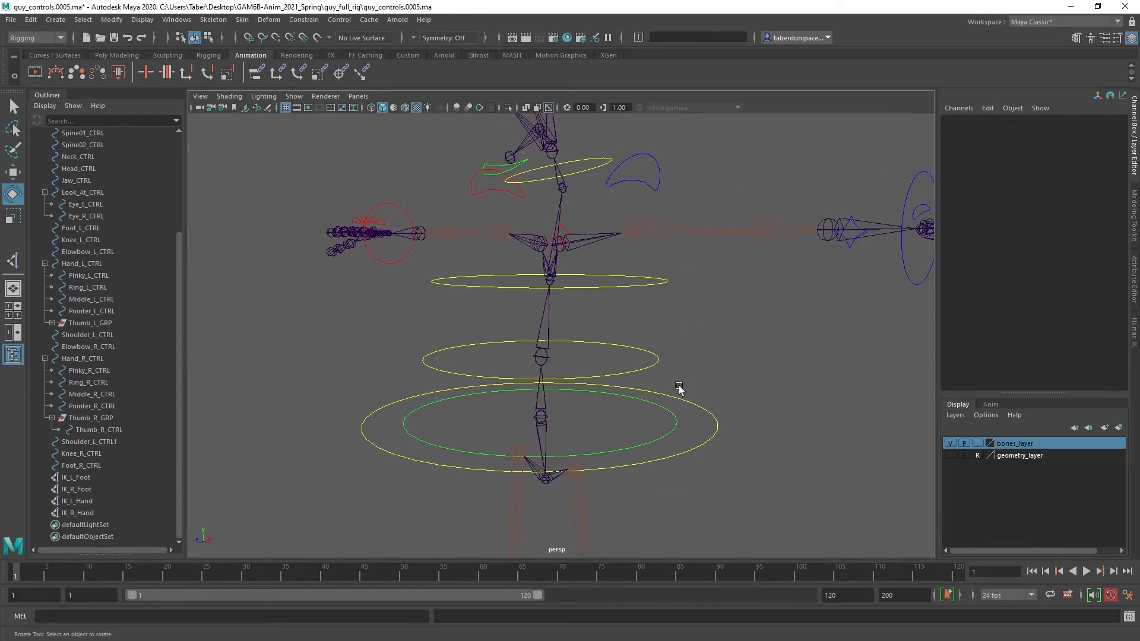
pyautogui.click(677, 431)
pyautogui.scroll(4, 684, 459)
pyautogui.keyDown('alt'); pyautogui.moveTo(687, 461); pyautogui.dragTo(657, 366, button='middle'); pyautogui.keyUp('alt')
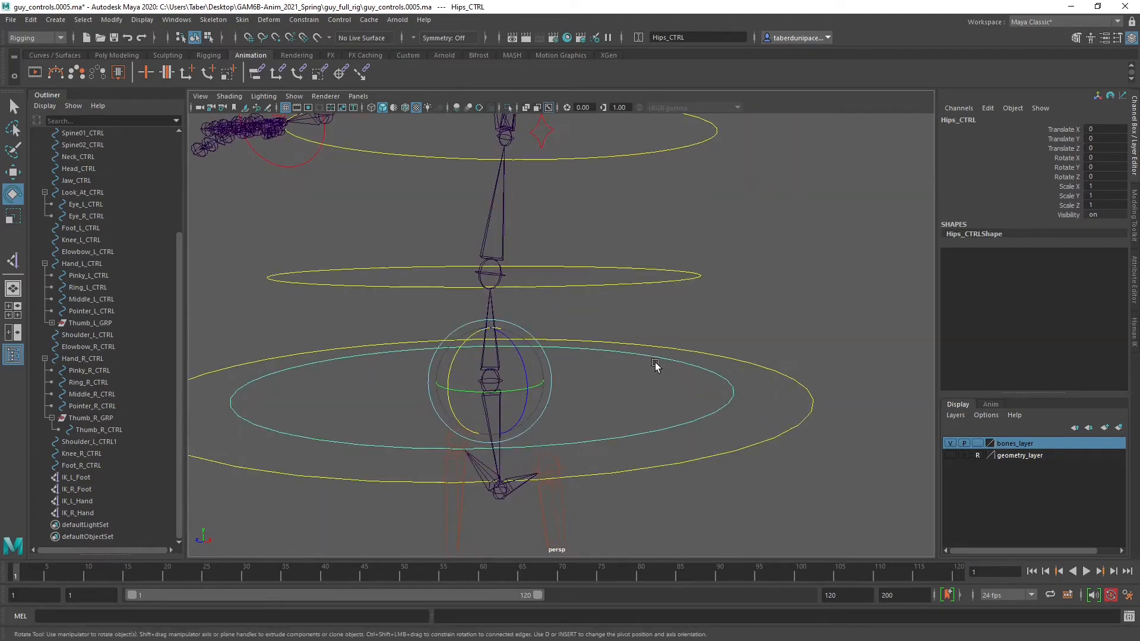
pyautogui.keyDown('alt'); pyautogui.moveTo(663, 396); pyautogui.dragTo(685, 398); pyautogui.keyUp('alt')
pyautogui.keyDown('alt'); pyautogui.moveTo(560, 394); pyautogui.dragTo(619, 385); pyautogui.keyUp('alt')
pyautogui.click(827, 419)
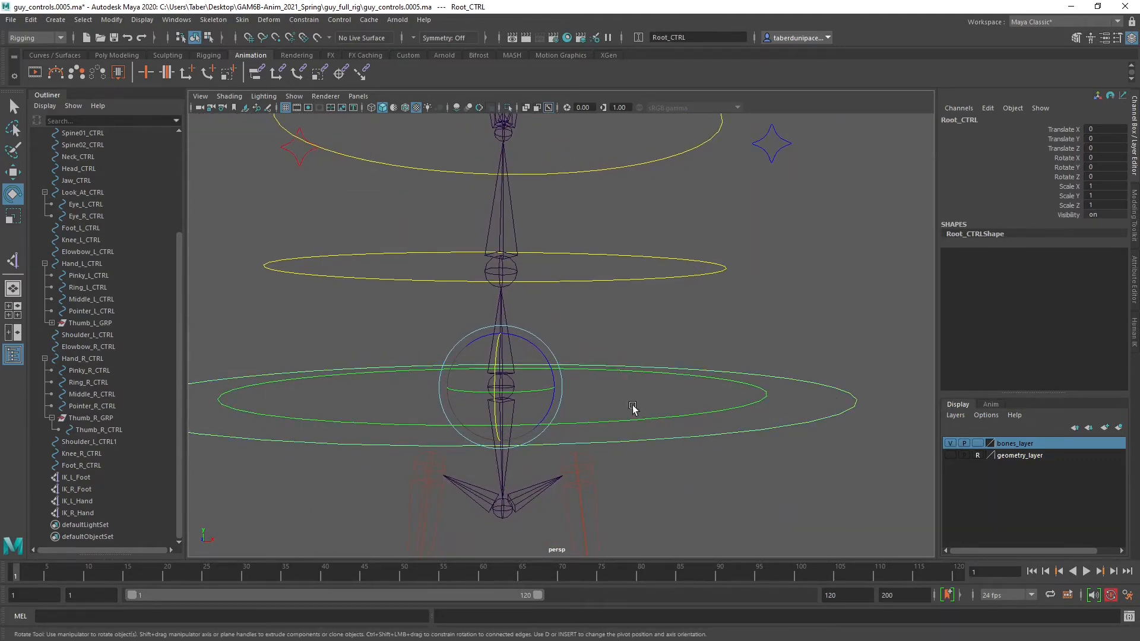
pyautogui.keyDown('alt'); pyautogui.moveTo(586, 420); pyautogui.dragTo(831, 407); pyautogui.keyUp('alt')
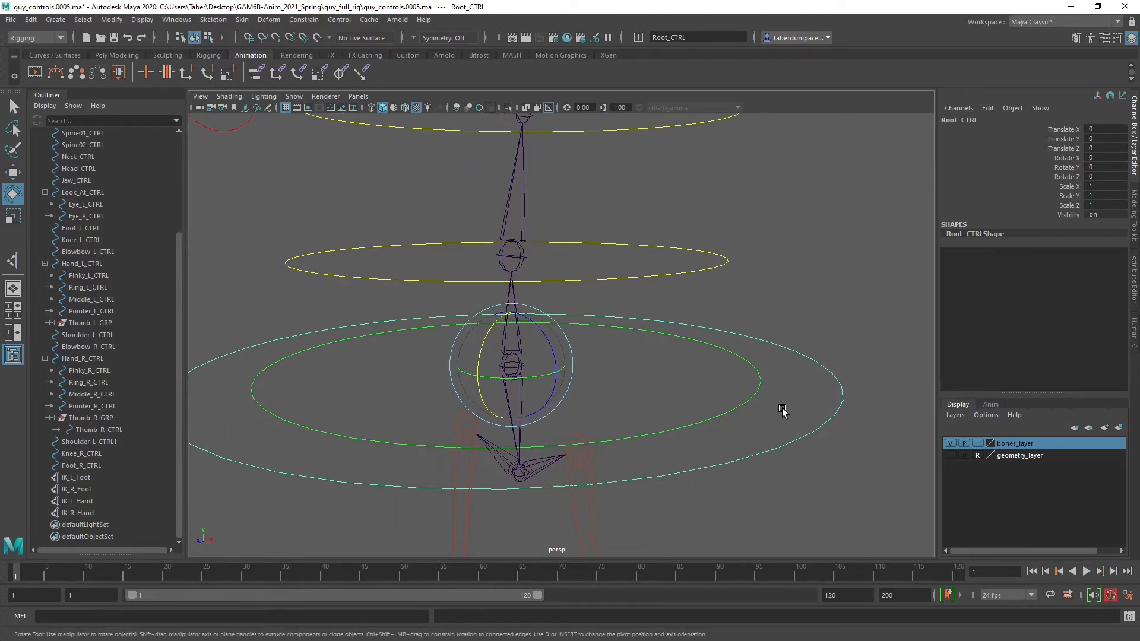
pyautogui.click(749, 397)
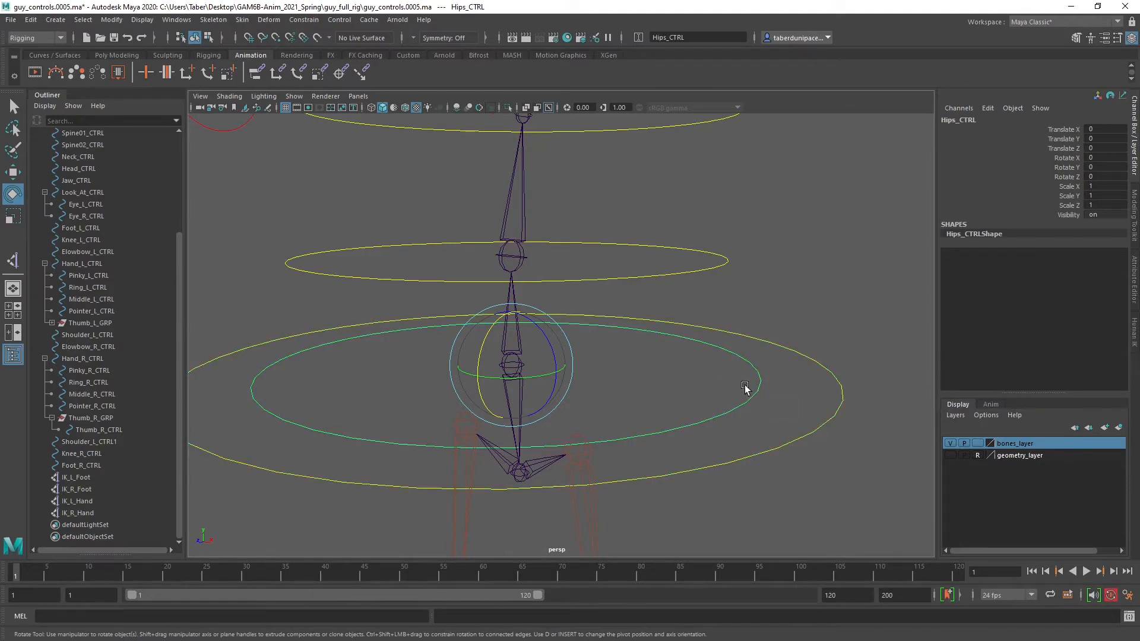
pyautogui.click(827, 403)
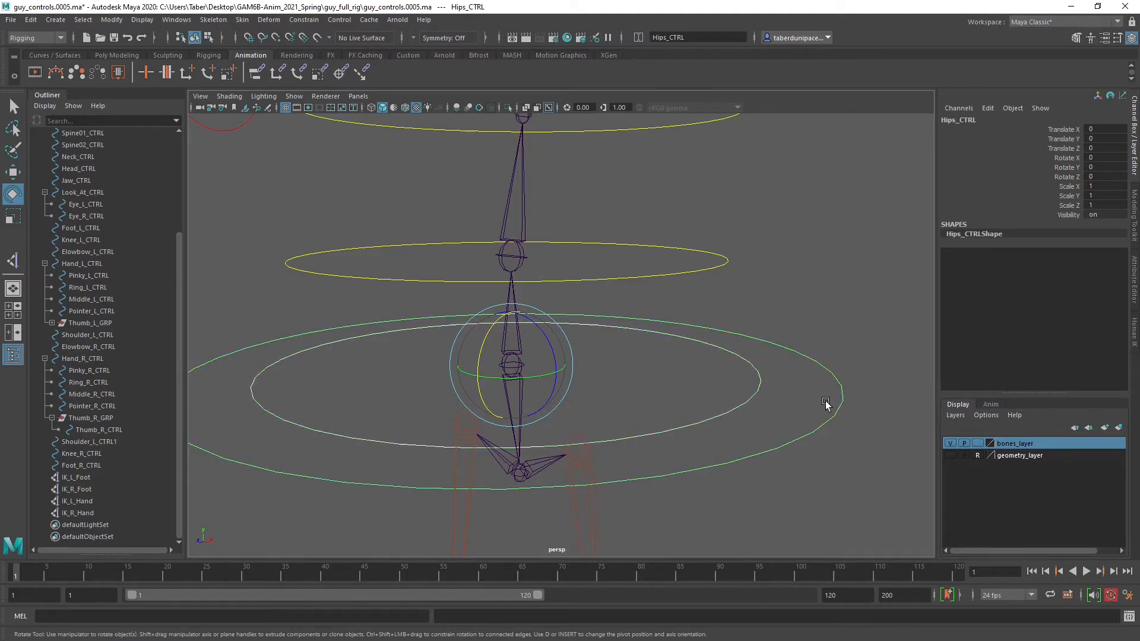
pyautogui.press('Down')
# Expand Root_CTRL in the Outliner and check its parent-child relation with Hips_CTRL by selecting each in turn.
pyautogui.scroll(4, 121, 321)
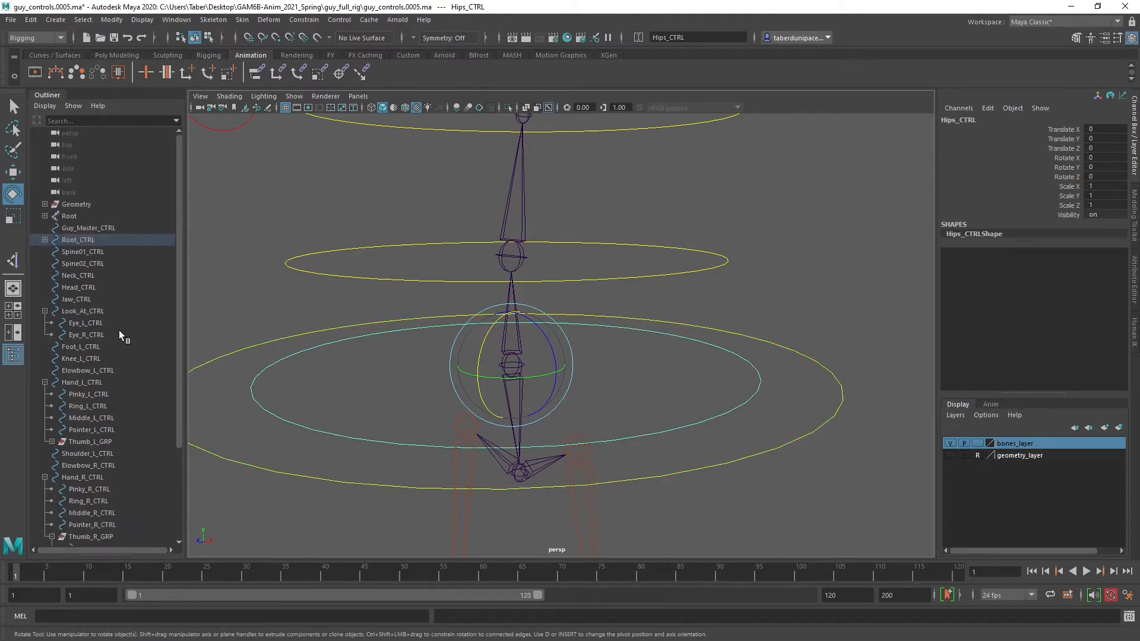
pyautogui.click(44, 239)
pyautogui.click(73, 241)
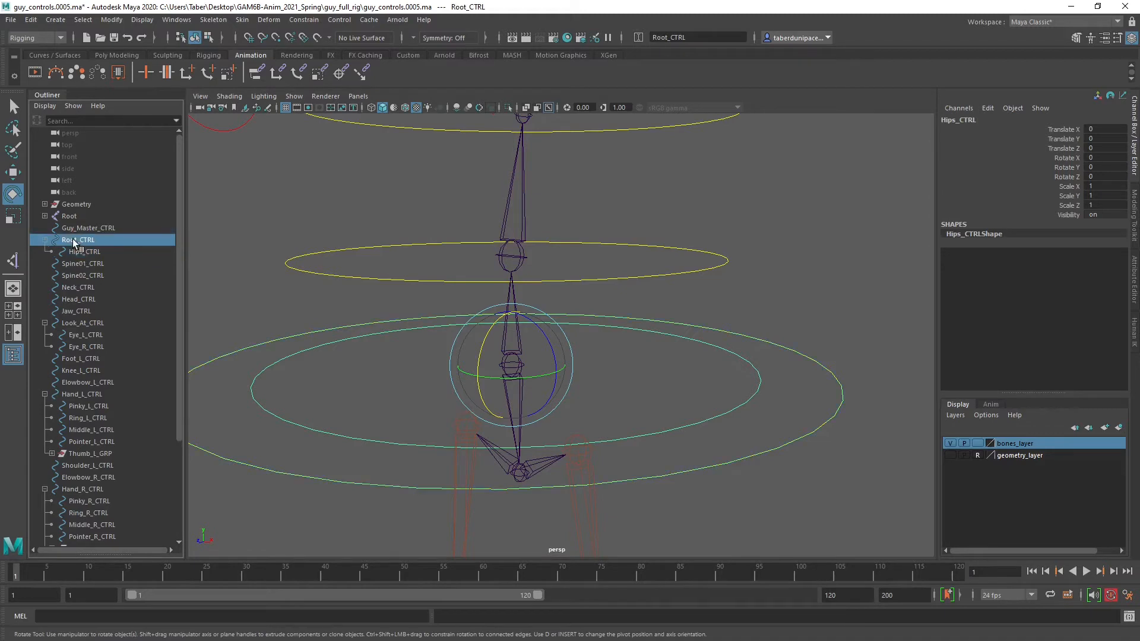
pyautogui.click(79, 253)
pyautogui.click(75, 240)
pyautogui.click(79, 254)
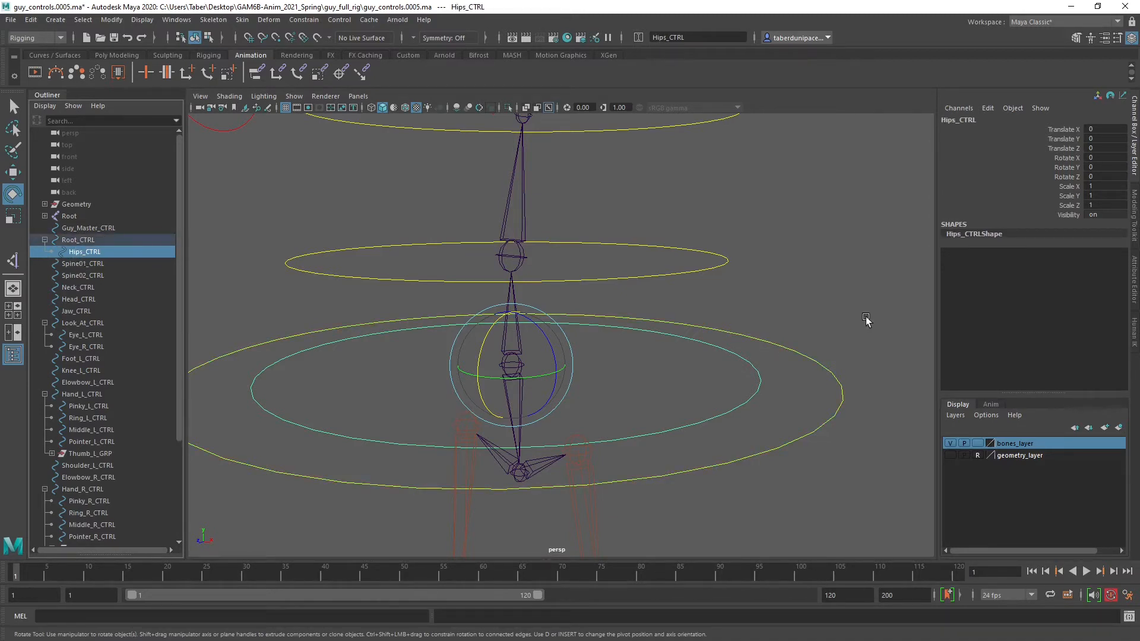
pyautogui.click(800, 289)
# Parent Spine01_CTRL under Root_CTRL and Spine02_CTRL under Spine01_CTRL in the Outliner.
pyautogui.click(709, 268)
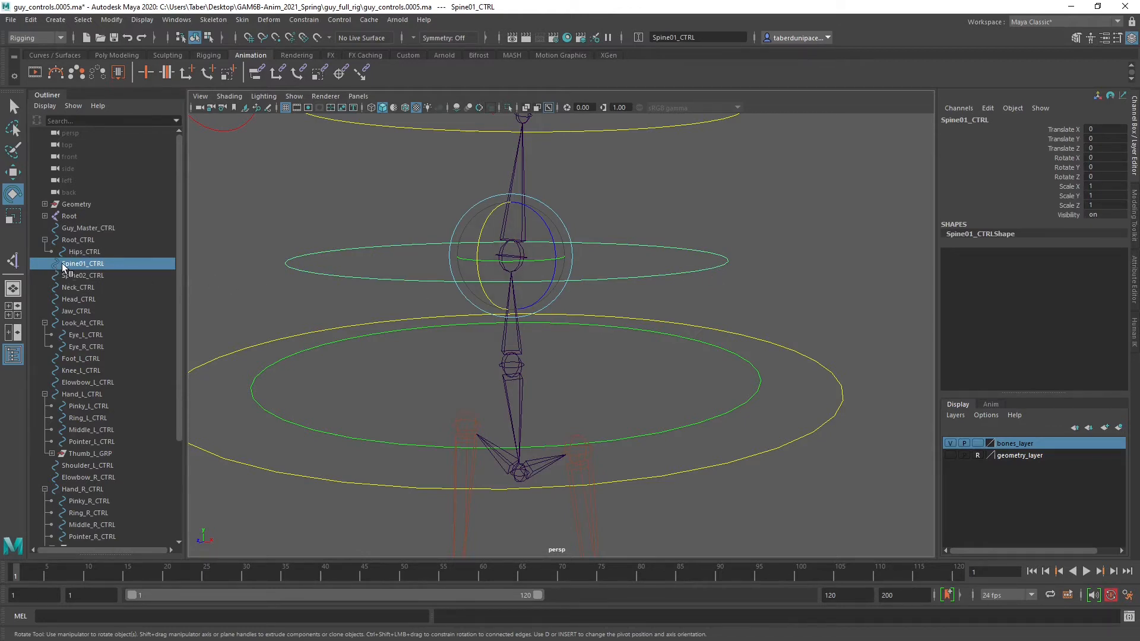
pyautogui.moveTo(61, 263); pyautogui.dragTo(73, 240, button='middle')
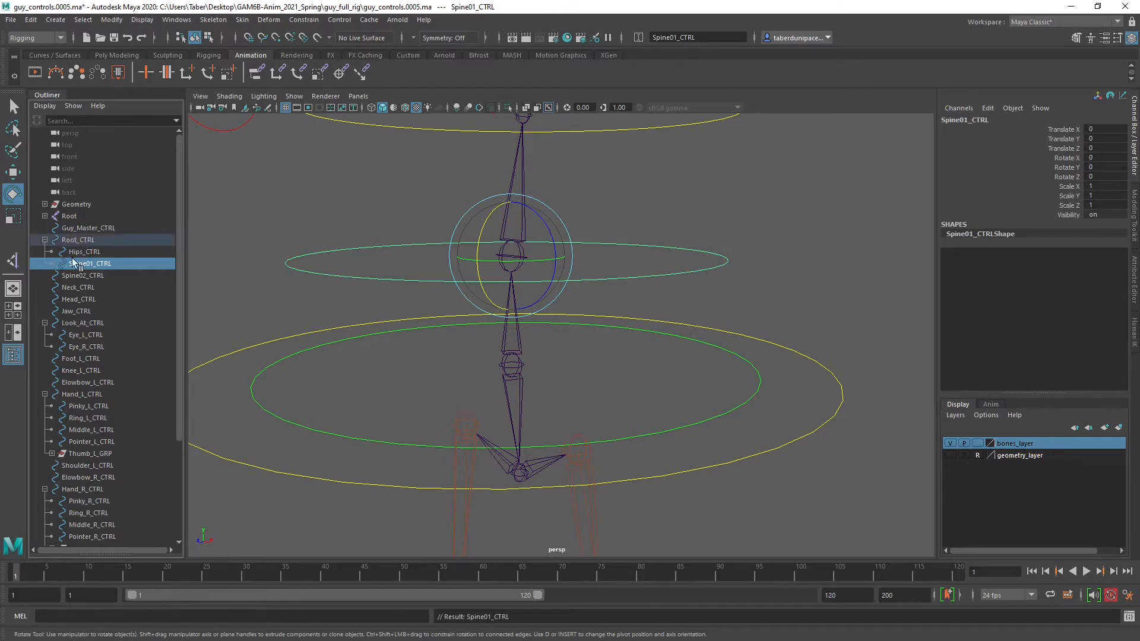
pyautogui.click(71, 275)
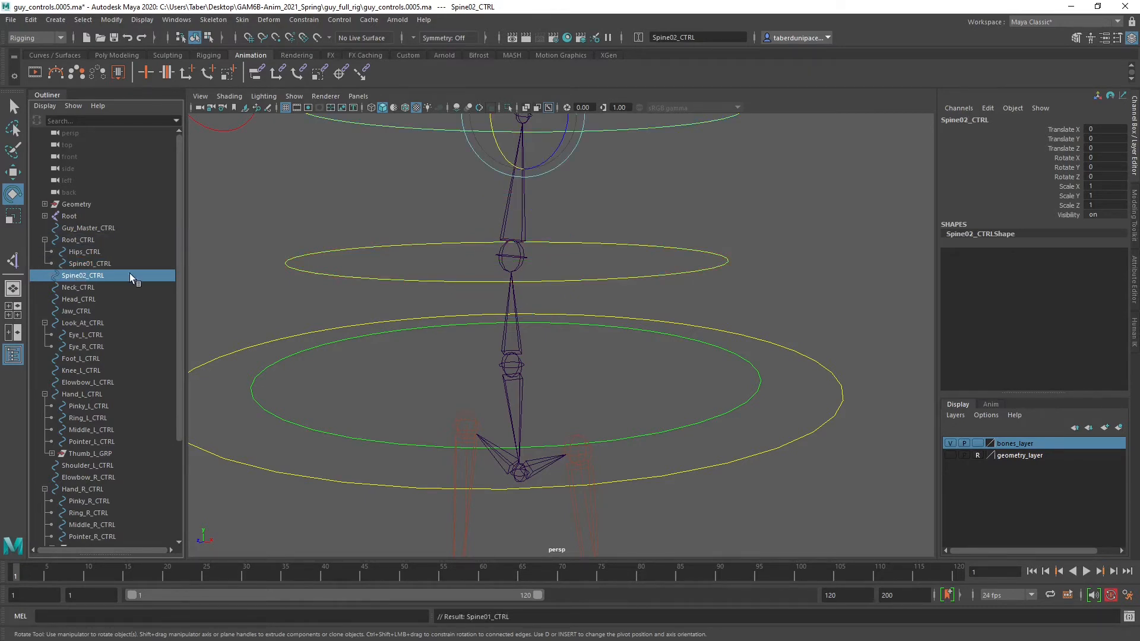
pyautogui.keyDown('alt'); pyautogui.moveTo(535, 210); pyautogui.dragTo(553, 274, button='middle'); pyautogui.keyUp('alt')
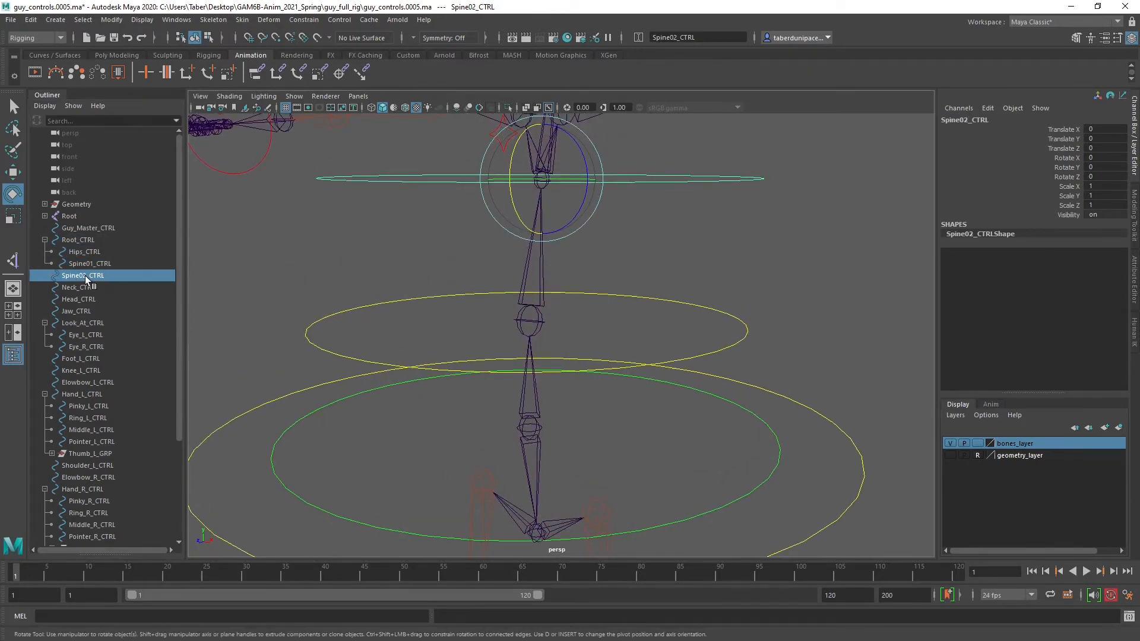
pyautogui.moveTo(84, 276); pyautogui.dragTo(90, 263, button='middle')
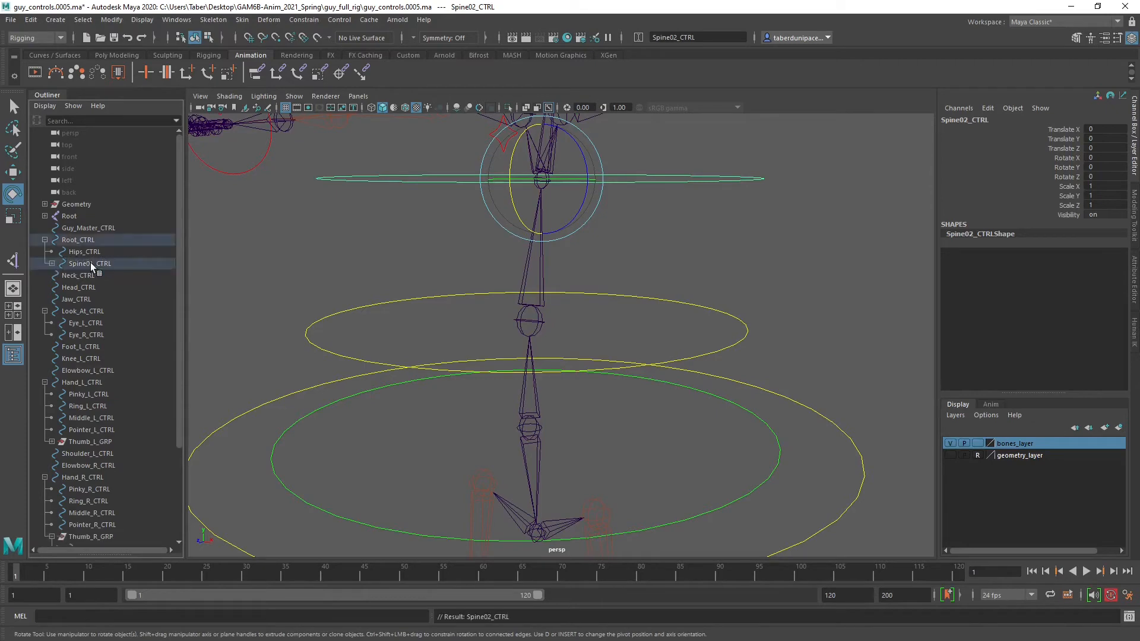
pyautogui.click(52, 263)
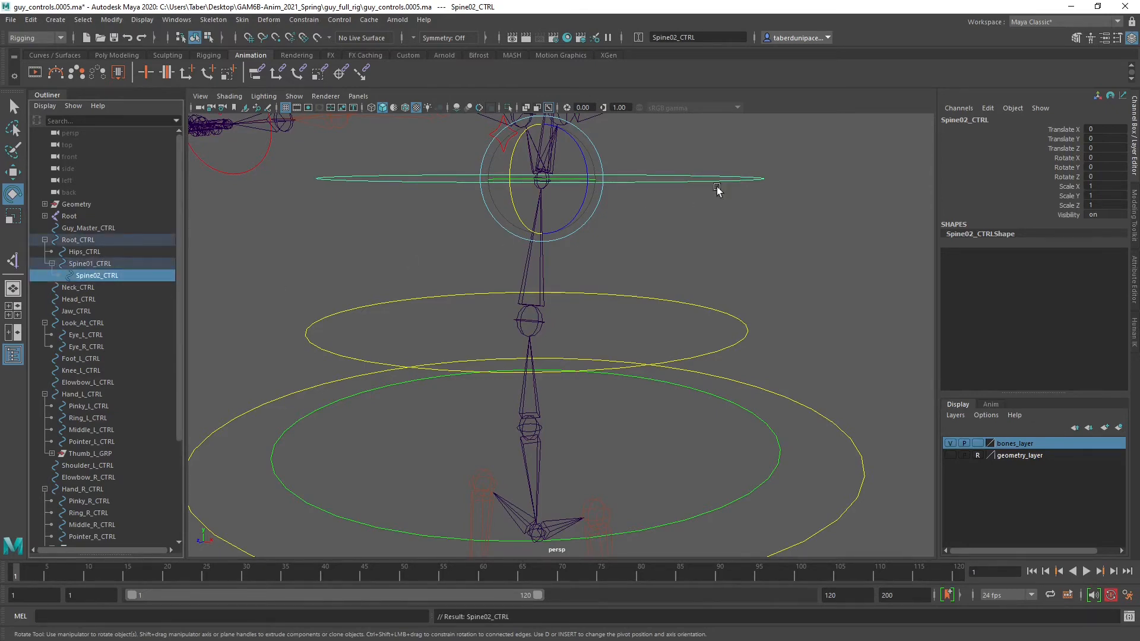
# Parent Neck_CTRL under Spine02_CTRL in the Outliner and expand its branch.
pyautogui.keyDown('alt'); pyautogui.moveTo(720, 188); pyautogui.dragTo(641, 290); pyautogui.keyUp('alt')
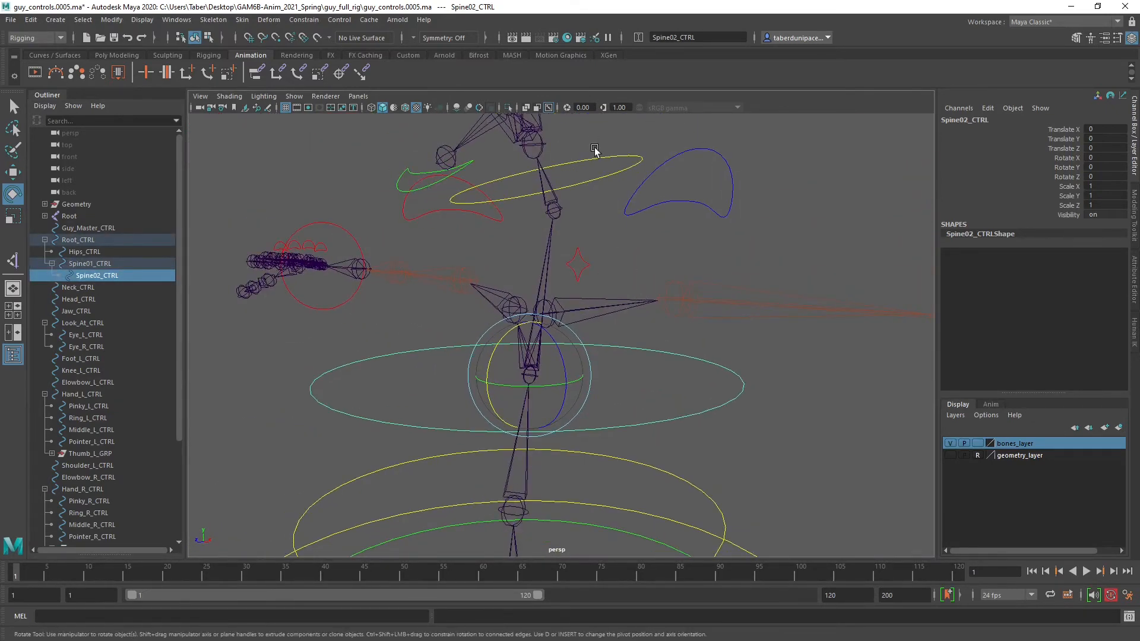
pyautogui.click(595, 180)
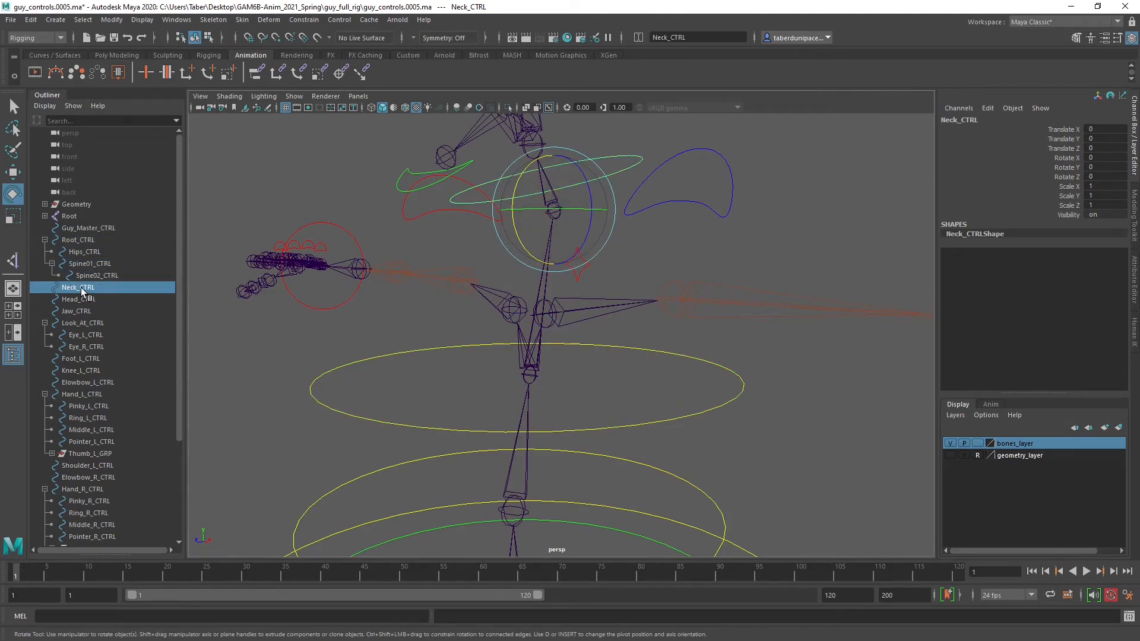
pyautogui.moveTo(82, 289); pyautogui.dragTo(99, 275, button='middle')
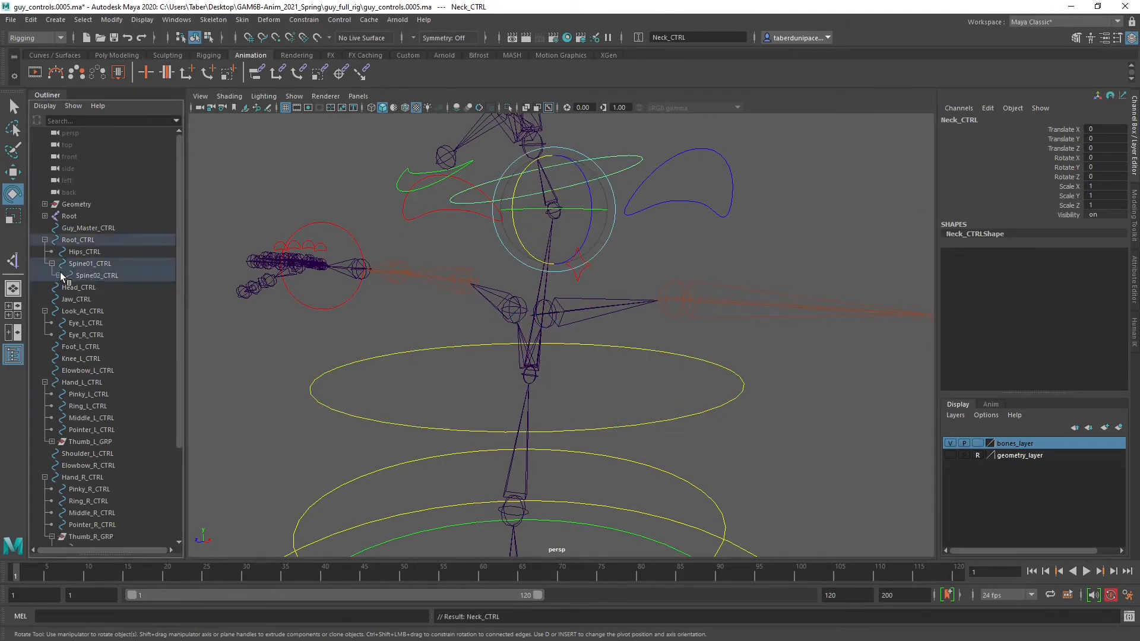
pyautogui.click(59, 274)
# Parent Head_CTRL under Neck_CTRL and Jaw_CTRL under Head_CTRL in the Outliner.
pyautogui.click(68, 298)
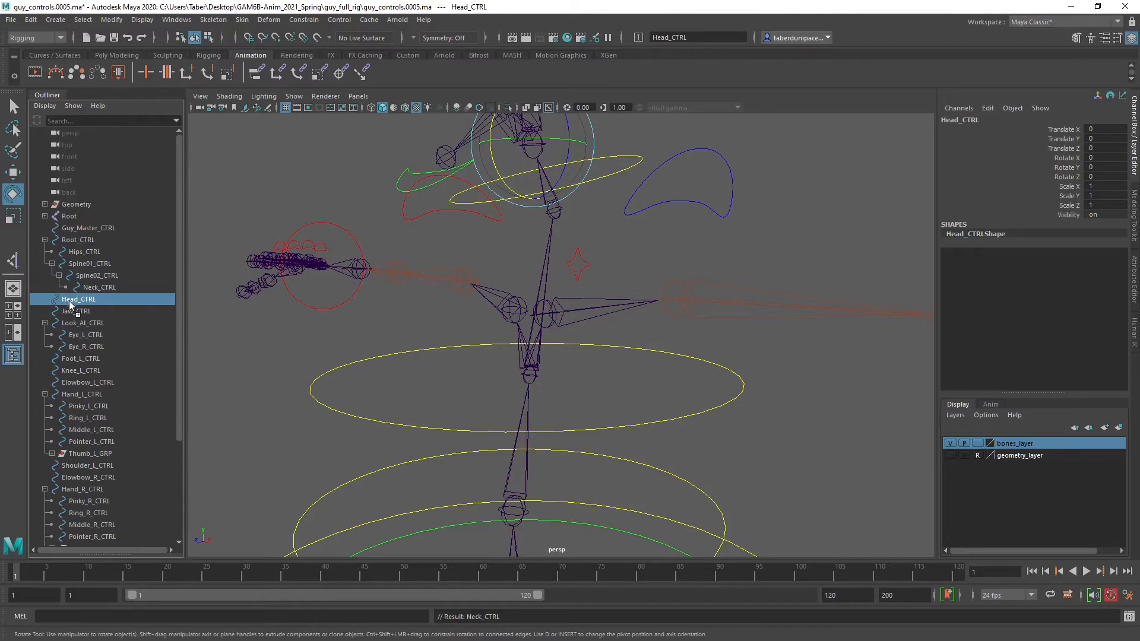
pyautogui.moveTo(68, 300); pyautogui.dragTo(94, 288, button='middle')
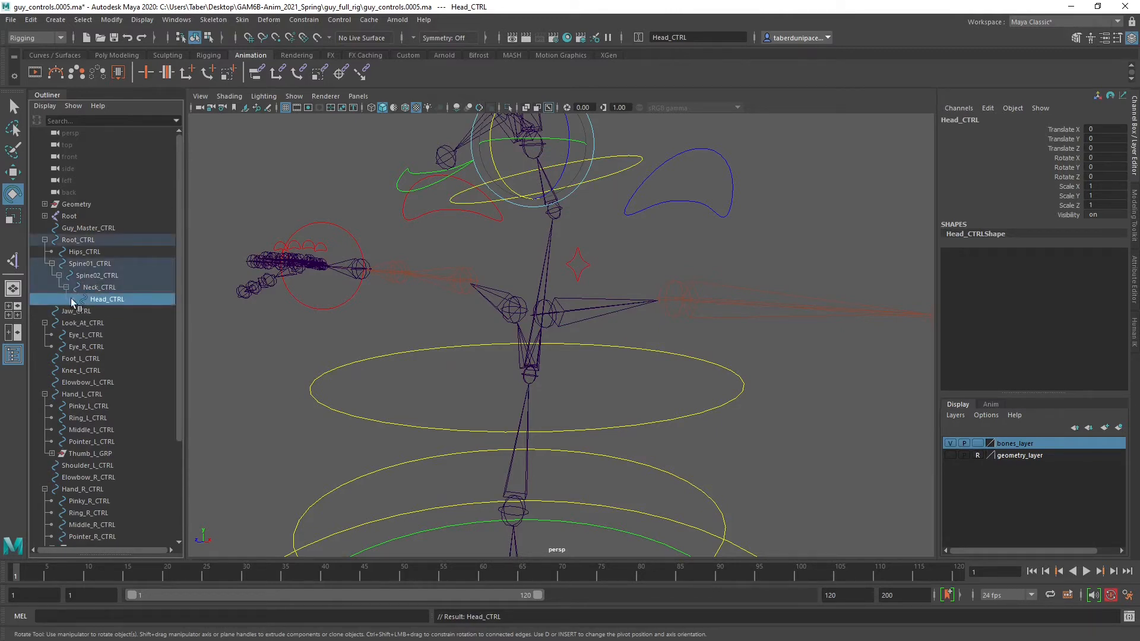
pyautogui.click(76, 312)
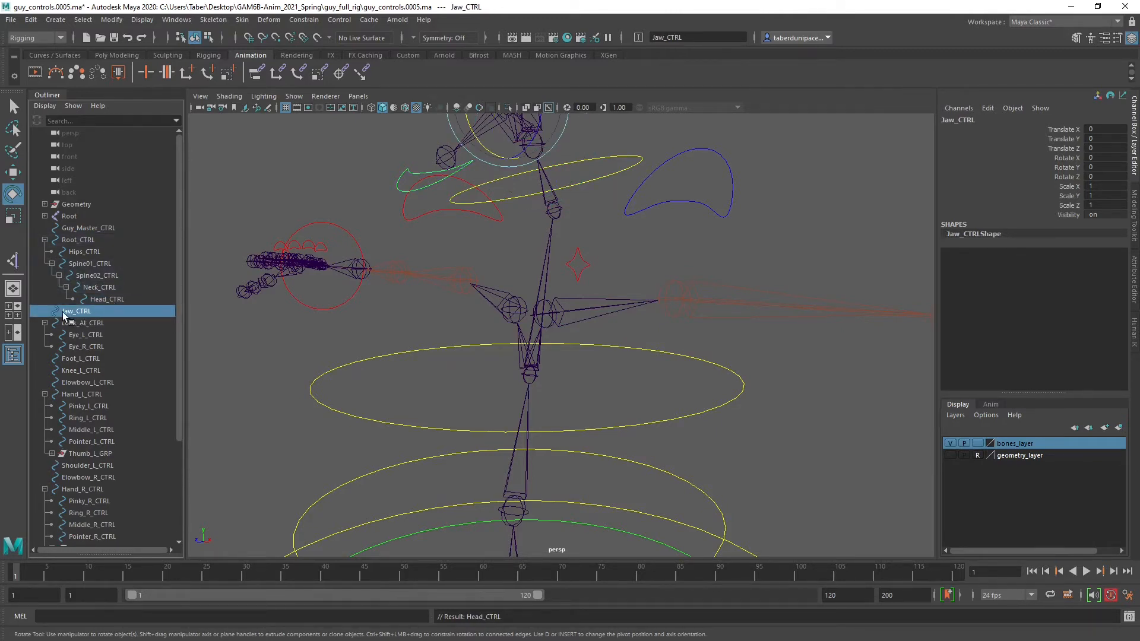
pyautogui.moveTo(62, 312); pyautogui.dragTo(87, 304, button='middle')
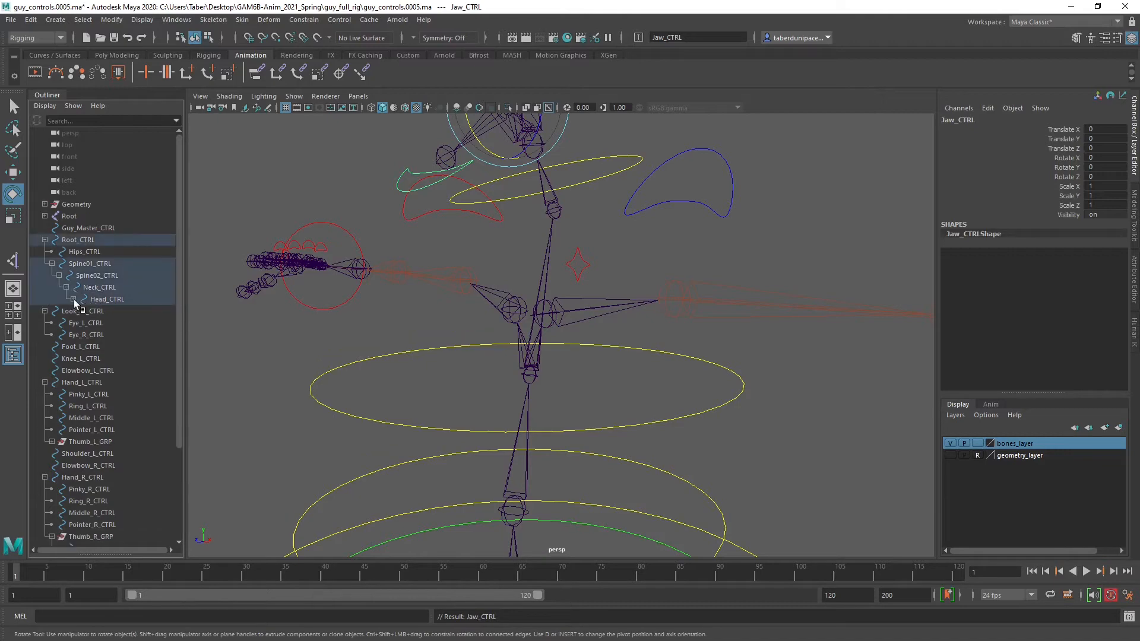
pyautogui.click(72, 299)
# Test the new control hierarchy by rotating Root_CTRL, undo the rotation, and clear the selection.
pyautogui.scroll(-5, 489, 274)
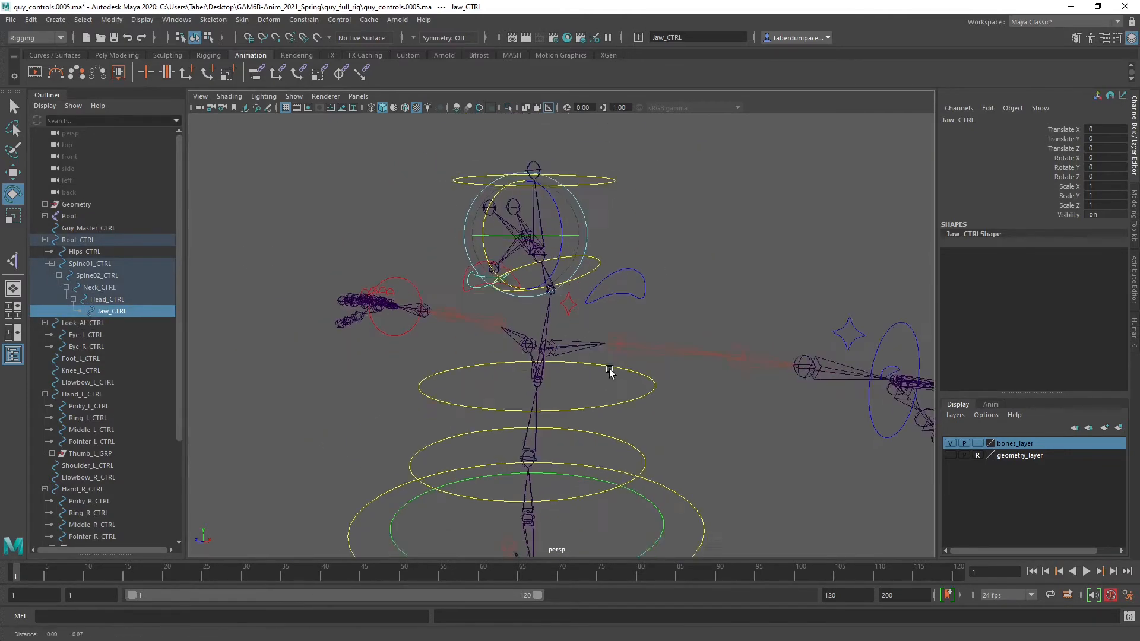
pyautogui.keyDown('alt'); pyautogui.moveTo(607, 368); pyautogui.dragTo(587, 304, button='middle'); pyautogui.keyUp('alt')
pyautogui.moveTo(682, 415); pyautogui.dragTo(658, 432)
pyautogui.scroll(-4, 631, 424)
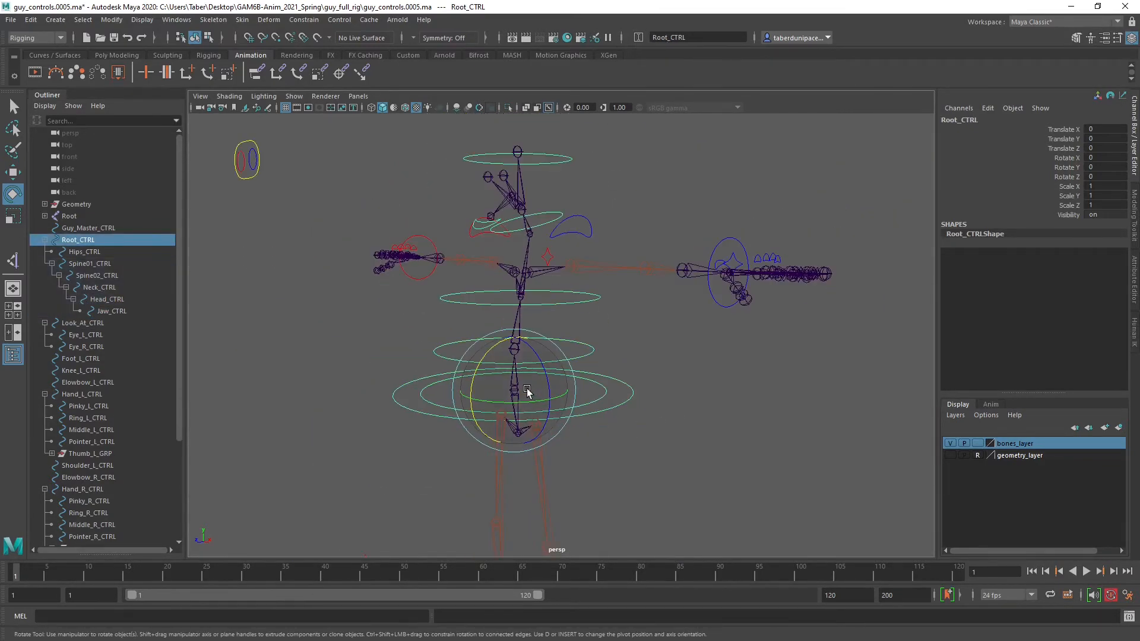
pyautogui.moveTo(518, 387); pyautogui.dragTo(554, 416)
pyautogui.hotkey('ctrl', 'z')
pyautogui.click(669, 407)
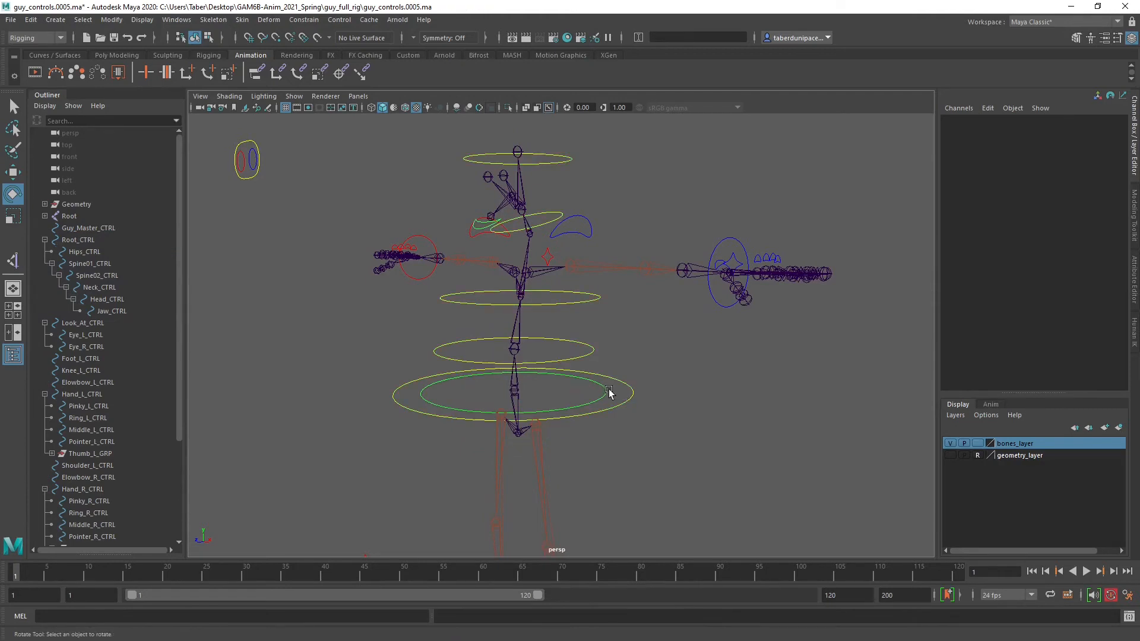
# Test the hips control by rotating Hips_CTRL, and undo the rotation.
pyautogui.click(607, 392)
pyautogui.moveTo(542, 374)
pyautogui.mouseDown()
pyautogui.moveTo(539, 354)
pyautogui.moveTo(549, 399)
pyautogui.moveTo(544, 356)
pyautogui.moveTo(682, 400)
pyautogui.moveTo(625, 325)
pyautogui.moveTo(415, 372)
pyautogui.moveTo(532, 380)
pyautogui.mouseUp()
pyautogui.hotkey('ctrl', 'z')
pyautogui.hotkey('ctrl', 'z')
pyautogui.hotkey('ctrl', 'z')
pyautogui.press('w')
pyautogui.hotkey('ctrl', 'z')
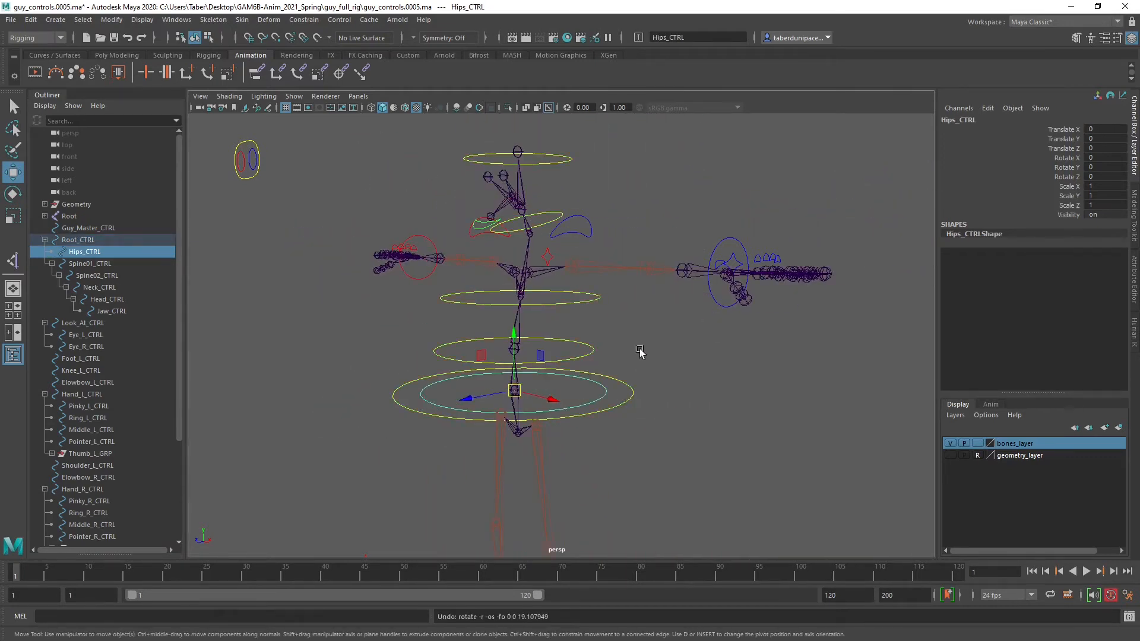
# Test the spine controls by rotating Spine01_CTRL and Spine02_CTRL together, and undo the rotation.
pyautogui.click(593, 336)
pyautogui.click(593, 350)
pyautogui.keyDown('shift'); pyautogui.click(597, 298); pyautogui.keyUp('shift')
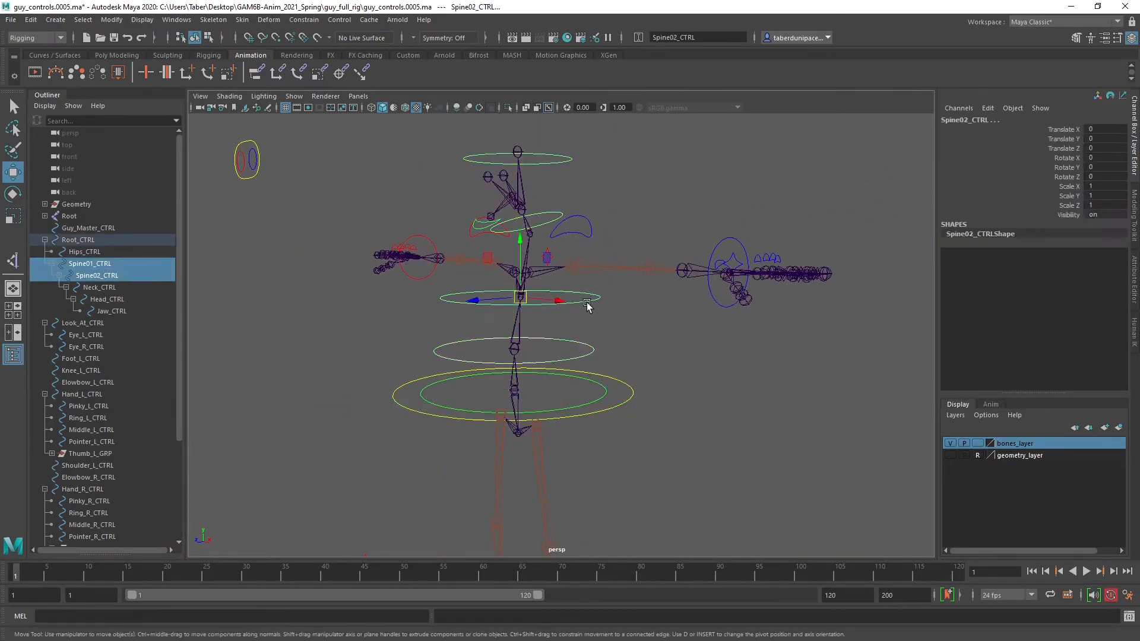
pyautogui.press('e')
pyautogui.moveTo(484, 266); pyautogui.dragTo(657, 344)
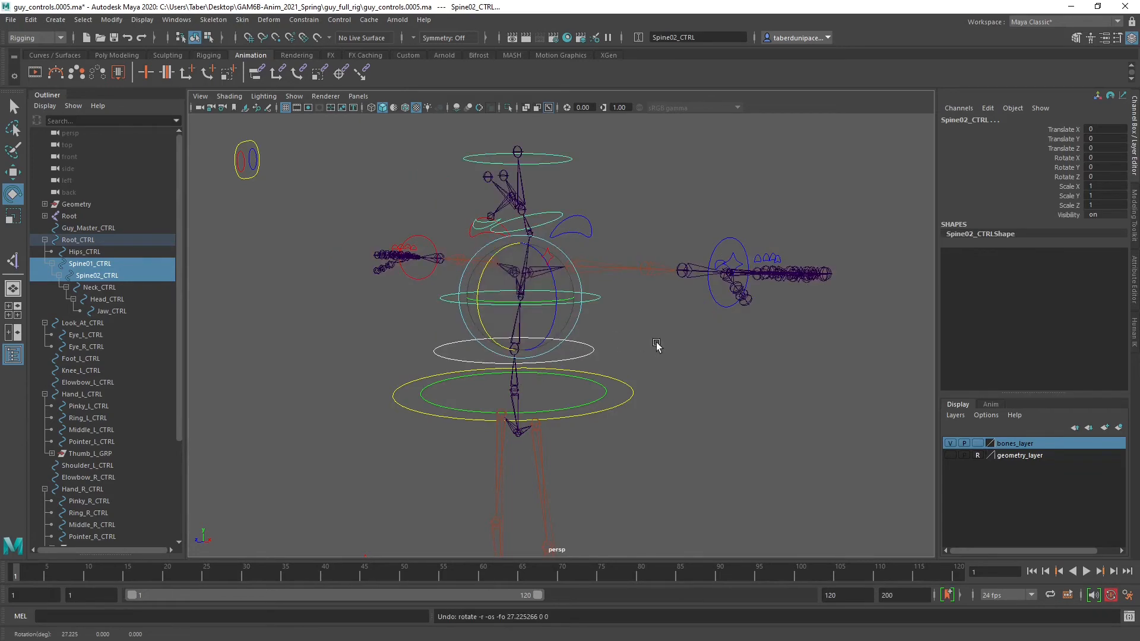
# Test Spine01_CTRL and Spine02_CTRL individually by rotating each one, and undo each rotation.
pyautogui.click(606, 347)
pyautogui.click(489, 305)
pyautogui.moveTo(489, 306); pyautogui.dragTo(610, 348)
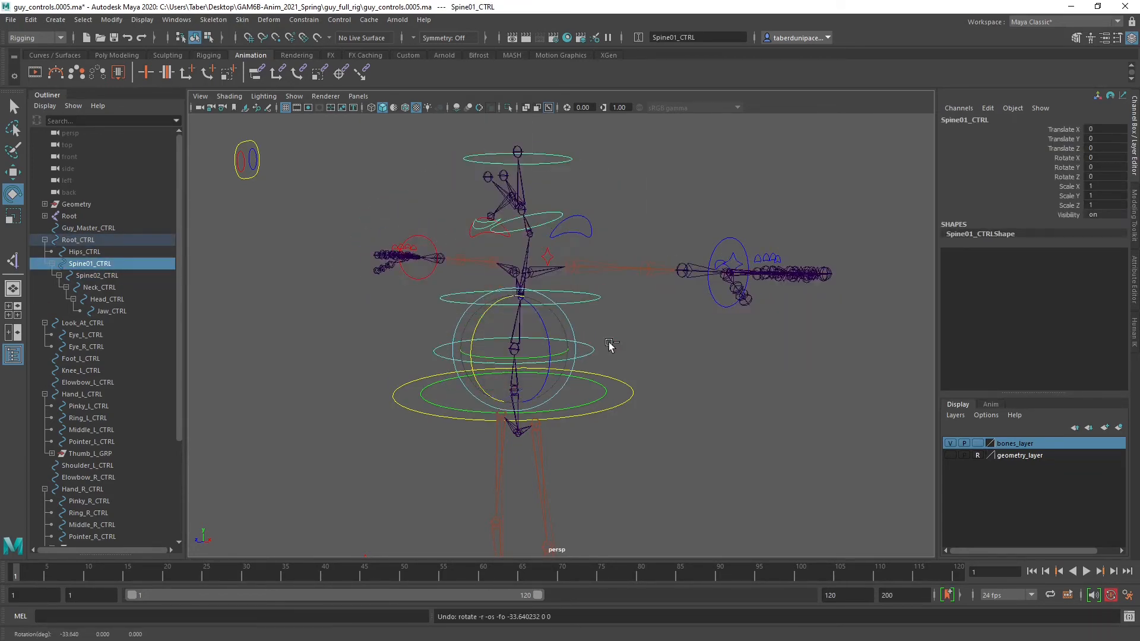
pyautogui.click(614, 297)
pyautogui.click(489, 294)
pyautogui.moveTo(488, 294); pyautogui.dragTo(472, 274)
pyautogui.hotkey('ctrl', 'z')
pyautogui.keyDown('alt'); pyautogui.moveTo(575, 287); pyautogui.dragTo(641, 409, button='right'); pyautogui.keyUp('alt')
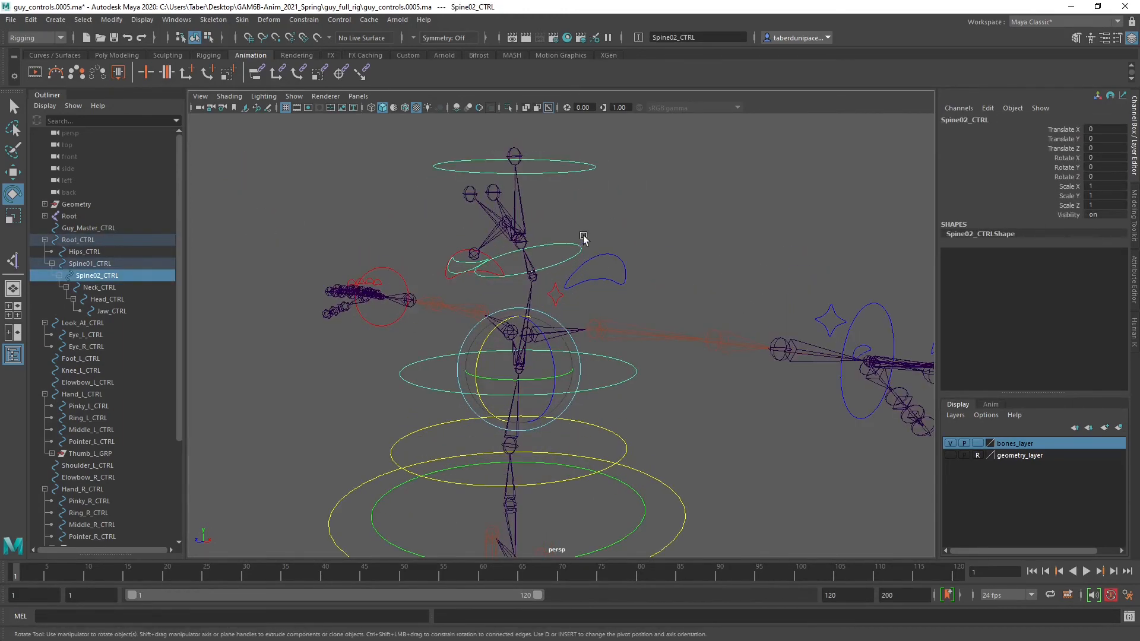
# Test Neck_CTRL and Head_CTRL by rotating each one, and undo each rotation.
pyautogui.click(568, 251)
pyautogui.moveTo(504, 240); pyautogui.dragTo(537, 254)
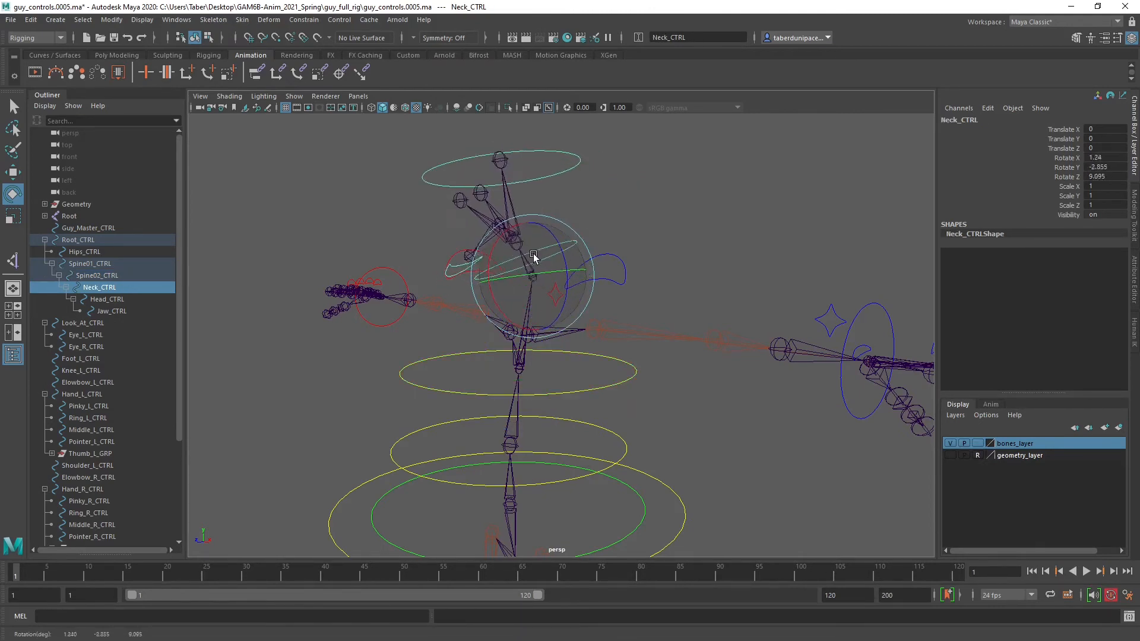
pyautogui.hotkey('ctrl', 'z')
pyautogui.hotkey('ctrl', 'z')
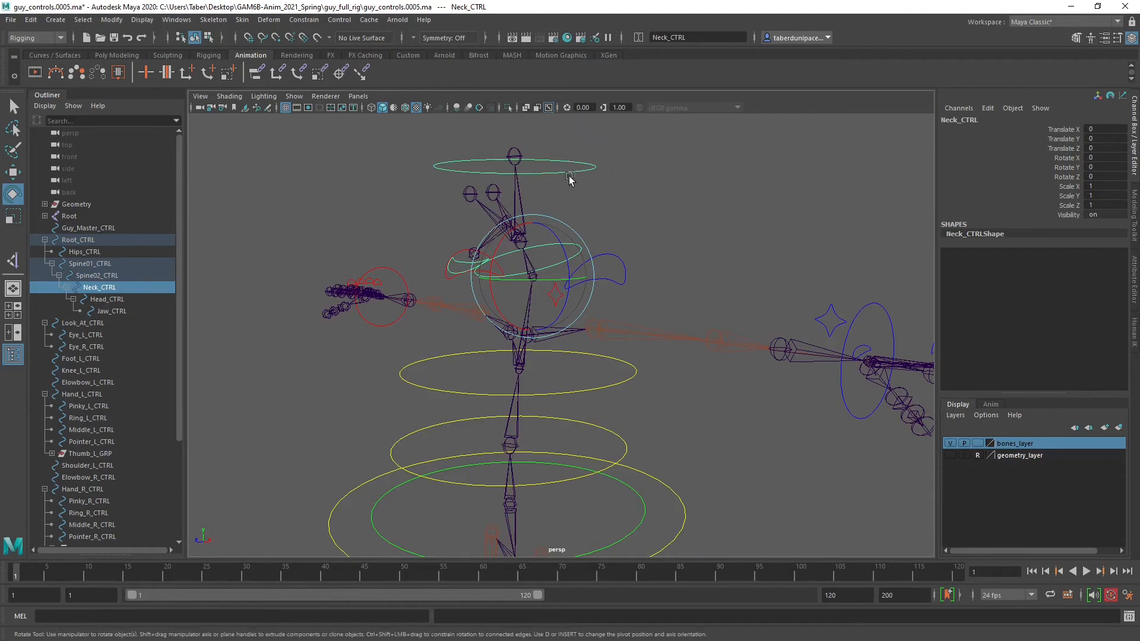
pyautogui.click(516, 222)
pyautogui.moveTo(516, 222)
pyautogui.mouseDown()
pyautogui.moveTo(506, 195)
pyautogui.moveTo(549, 217)
pyautogui.moveTo(503, 214)
pyautogui.moveTo(555, 227)
pyautogui.moveTo(532, 241)
pyautogui.moveTo(521, 202)
pyautogui.mouseUp()
pyautogui.hotkey('ctrl', 'z')
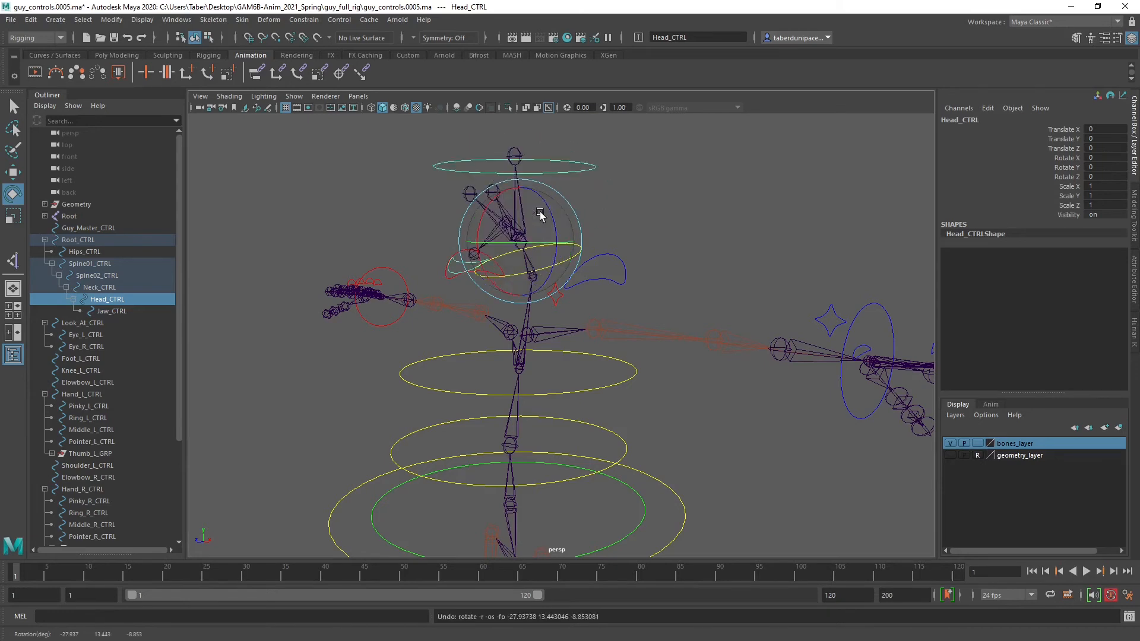
# Test the jaw control by rotating Jaw_CTRL, undo the rotation, and clear the selection.
pyautogui.click(646, 201)
pyautogui.click(464, 265)
pyautogui.moveTo(486, 210); pyautogui.dragTo(493, 215)
pyautogui.hotkey('ctrl', 'z')
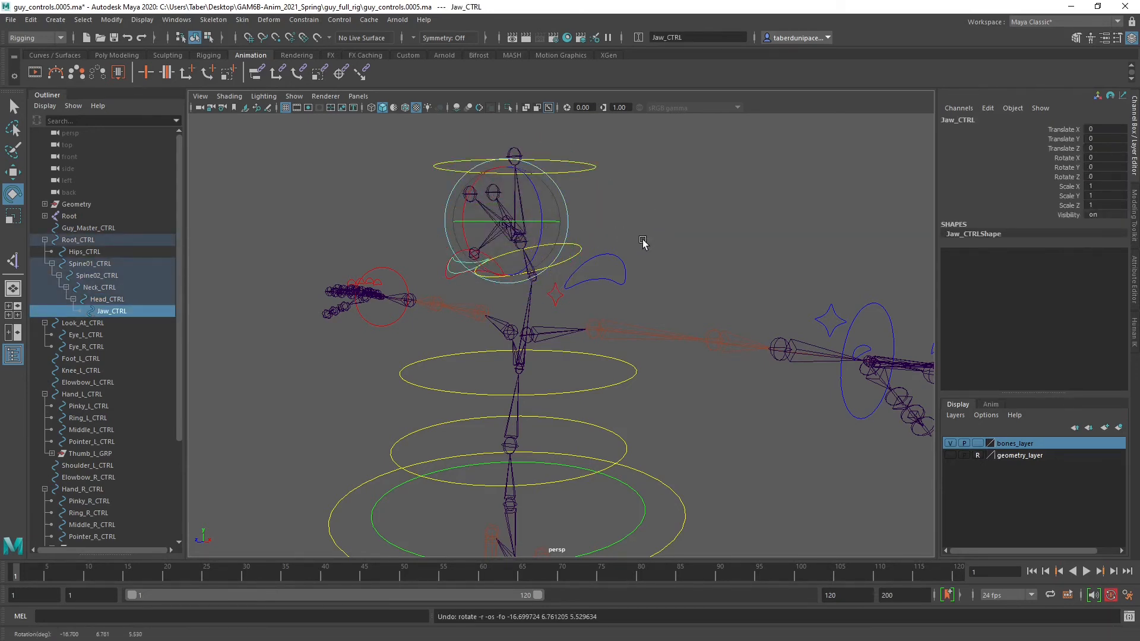
pyautogui.keyDown('alt'); pyautogui.moveTo(644, 246); pyautogui.dragTo(669, 262); pyautogui.keyUp('alt')
pyautogui.click(715, 233)
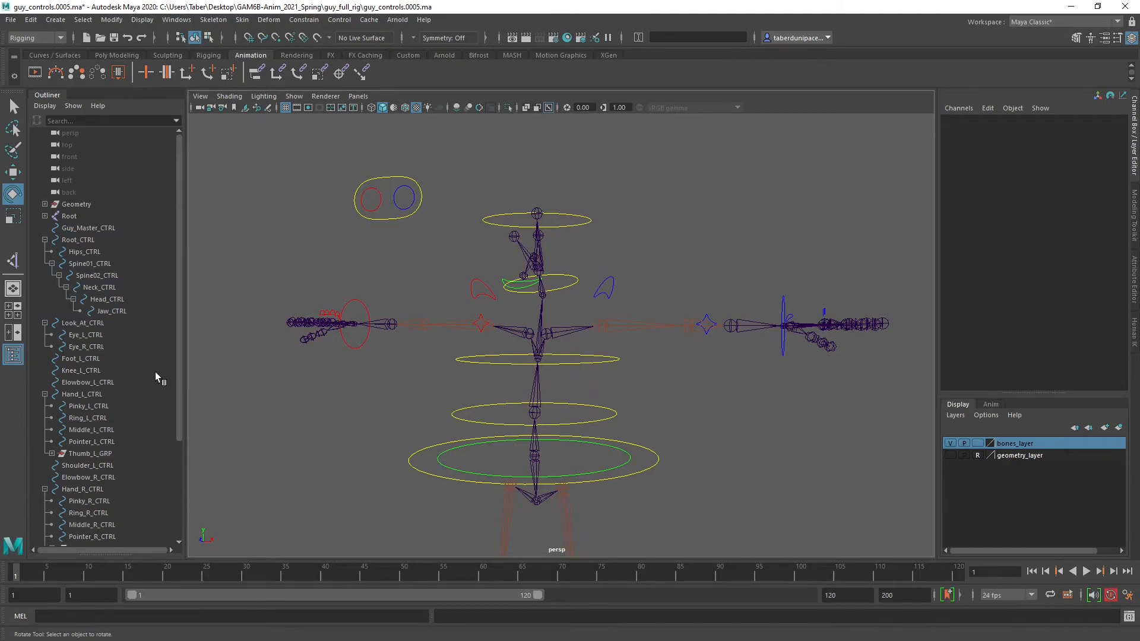
# Select Guy_Master_CTRL to examine its circle around the feet, and clear the selection.
pyautogui.click(95, 227)
pyautogui.scroll(-3, 546, 398)
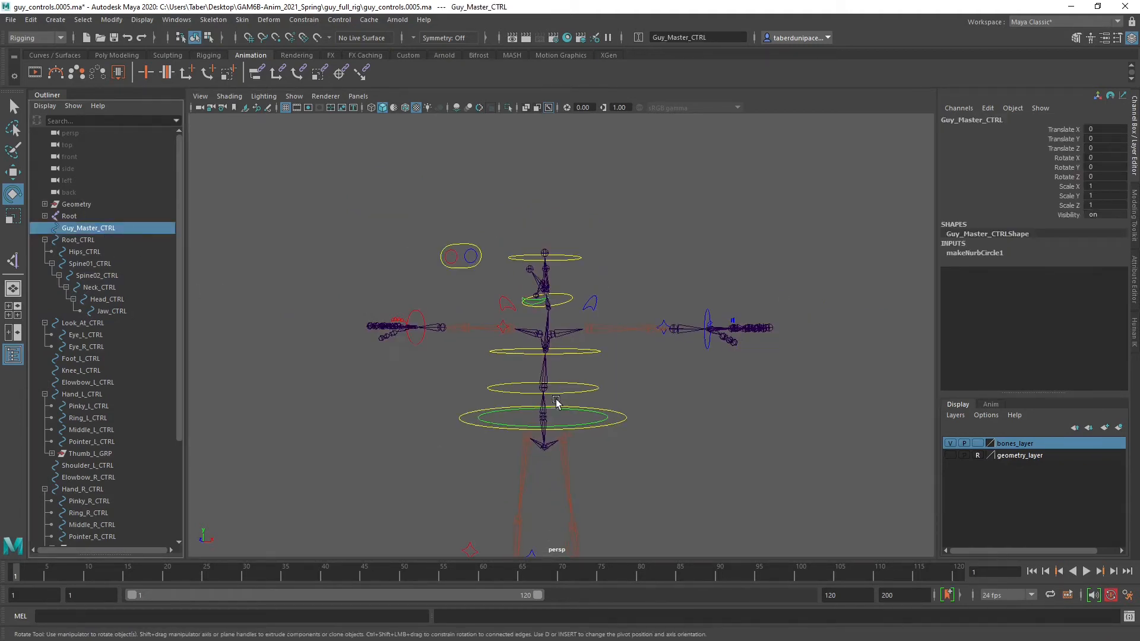
pyautogui.keyDown('alt'); pyautogui.moveTo(711, 495); pyautogui.dragTo(695, 390); pyautogui.keyUp('alt')
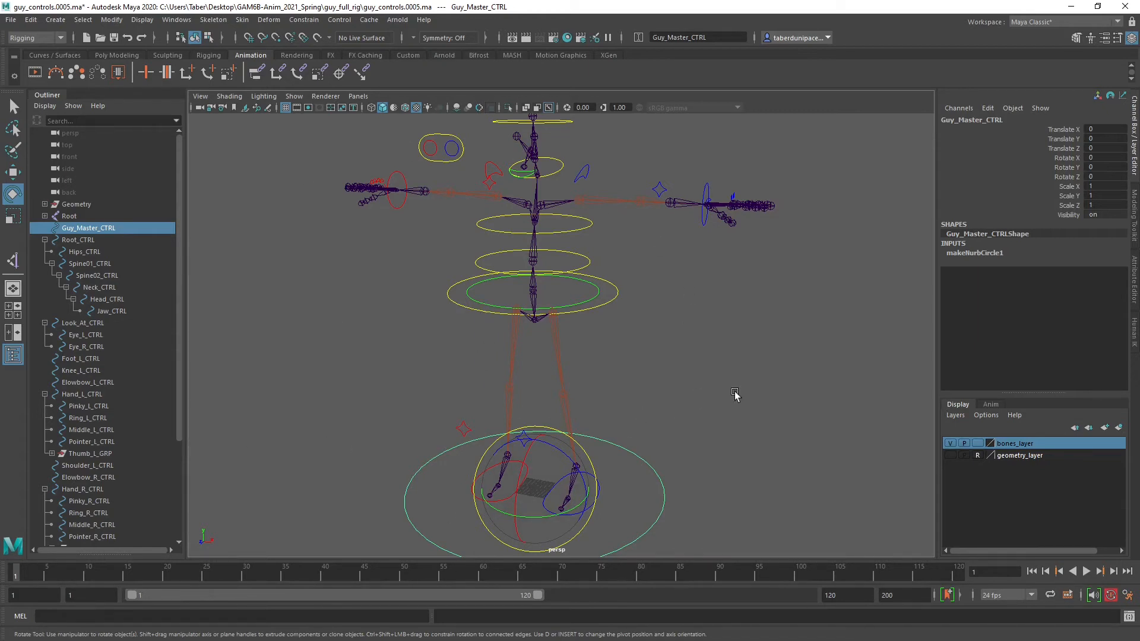
pyautogui.click(736, 392)
# Test the eye target control by moving Look_At_CTRL, undo the move, and clear the selection.
pyautogui.keyDown('alt'); pyautogui.moveTo(652, 370); pyautogui.dragTo(642, 429, button='middle'); pyautogui.keyUp('alt')
pyautogui.keyDown('alt'); pyautogui.moveTo(642, 429); pyautogui.dragTo(585, 380); pyautogui.keyUp('alt')
pyautogui.keyDown('alt'); pyautogui.moveTo(567, 339); pyautogui.dragTo(572, 420, button='middle'); pyautogui.keyUp('alt')
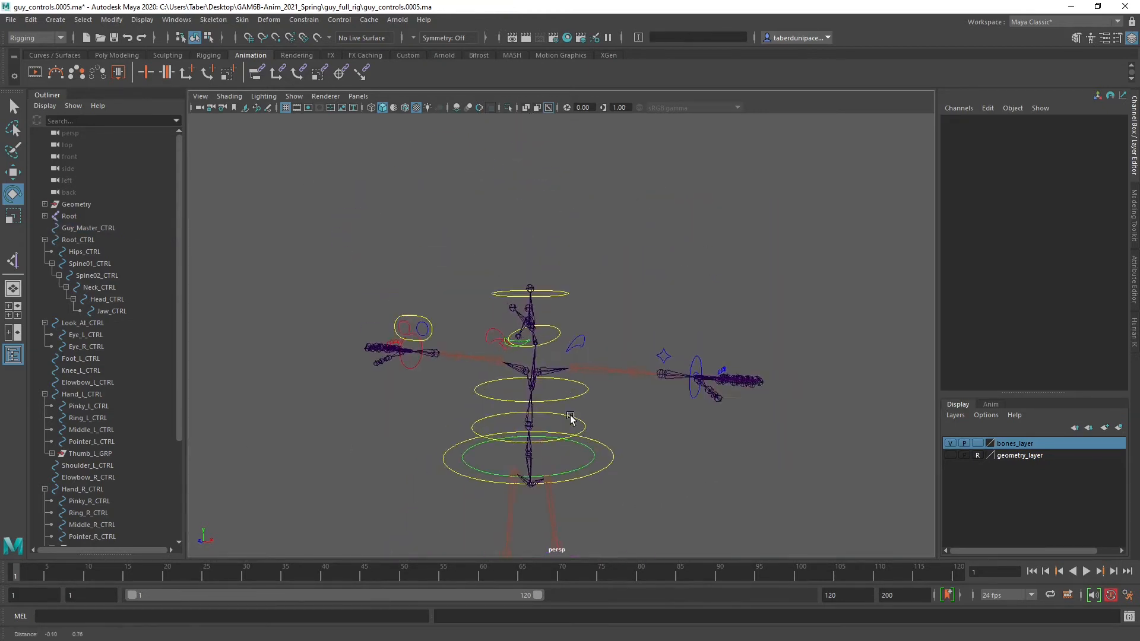
pyautogui.keyDown('alt'); pyautogui.moveTo(572, 420); pyautogui.dragTo(658, 450, button='right'); pyautogui.keyUp('alt')
pyautogui.keyDown('alt'); pyautogui.moveTo(659, 451); pyautogui.dragTo(514, 414); pyautogui.keyUp('alt')
pyautogui.keyDown('alt'); pyautogui.moveTo(514, 413); pyautogui.dragTo(583, 432, button='middle'); pyautogui.keyUp('alt')
pyautogui.keyDown('alt'); pyautogui.moveTo(582, 431); pyautogui.dragTo(606, 444); pyautogui.keyUp('alt')
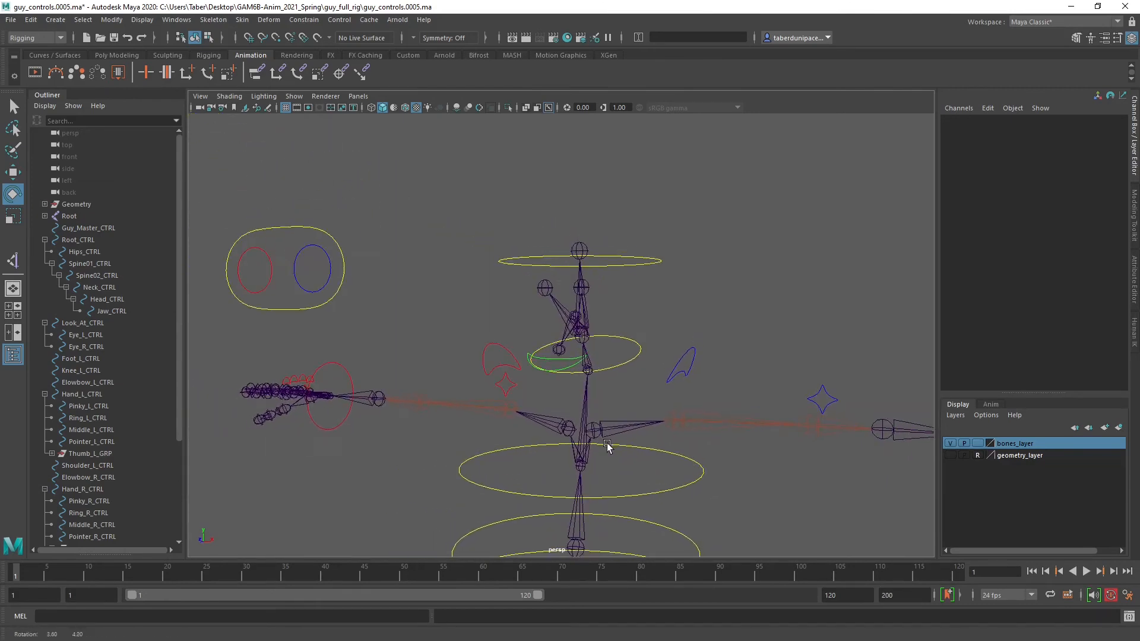
pyautogui.click(293, 226)
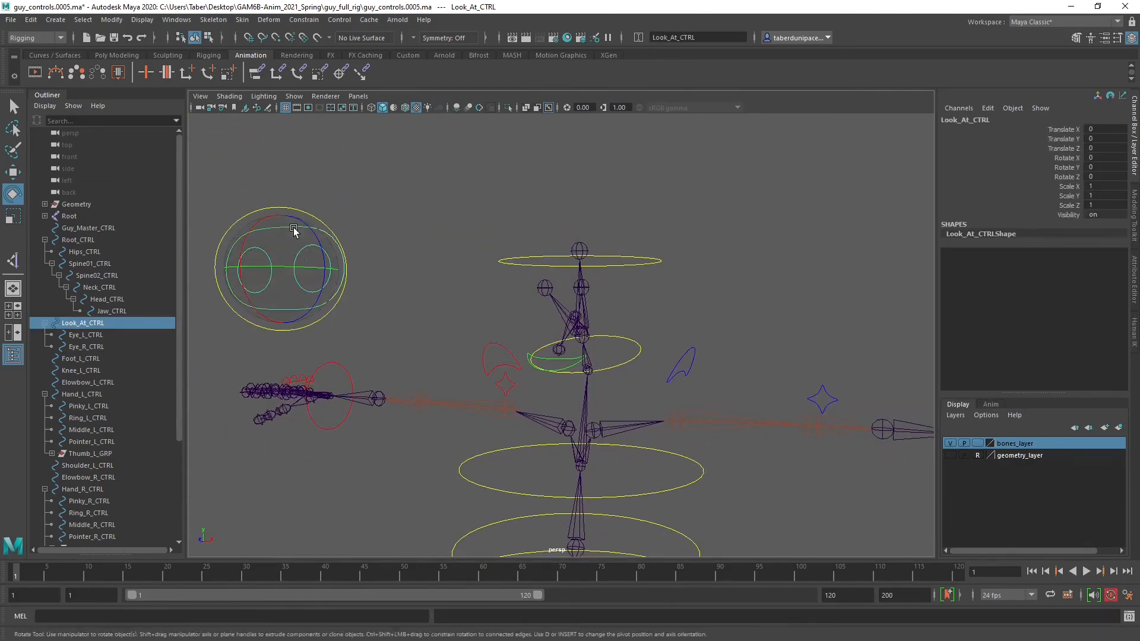
pyautogui.press('w')
pyautogui.moveTo(284, 271); pyautogui.dragTo(355, 320)
pyautogui.hotkey('ctrl', 'z')
pyautogui.click(381, 318)
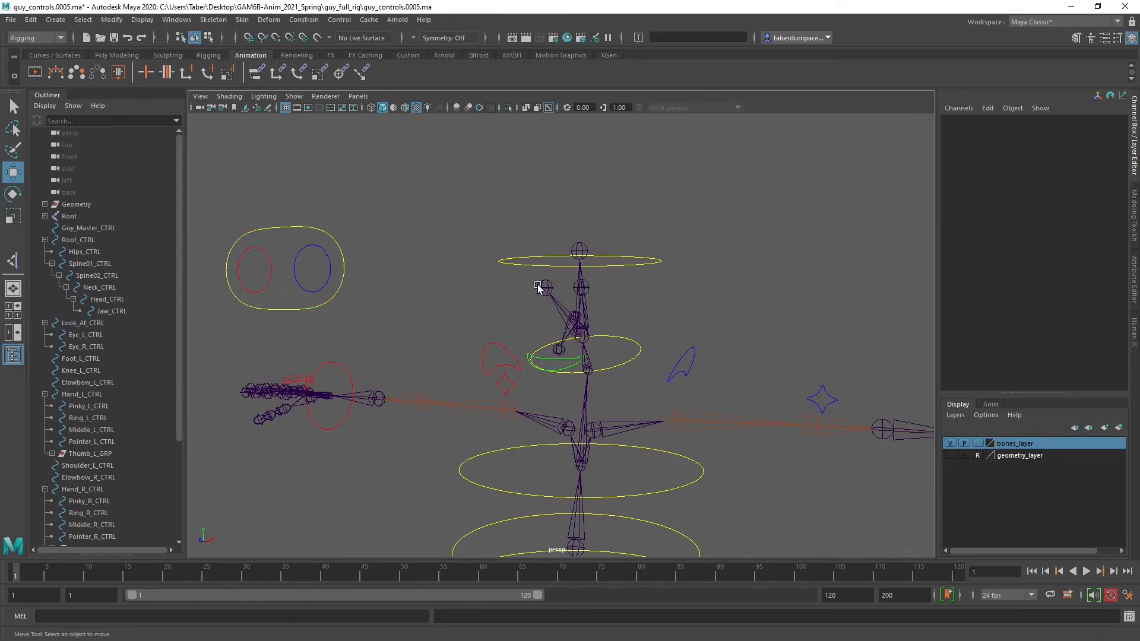
# Select Eye_L_CTRL followed by the Eye_L joint, and open the Aim constraint's options.
pyautogui.keyDown('alt'); pyautogui.moveTo(623, 310); pyautogui.dragTo(668, 315); pyautogui.keyUp('alt')
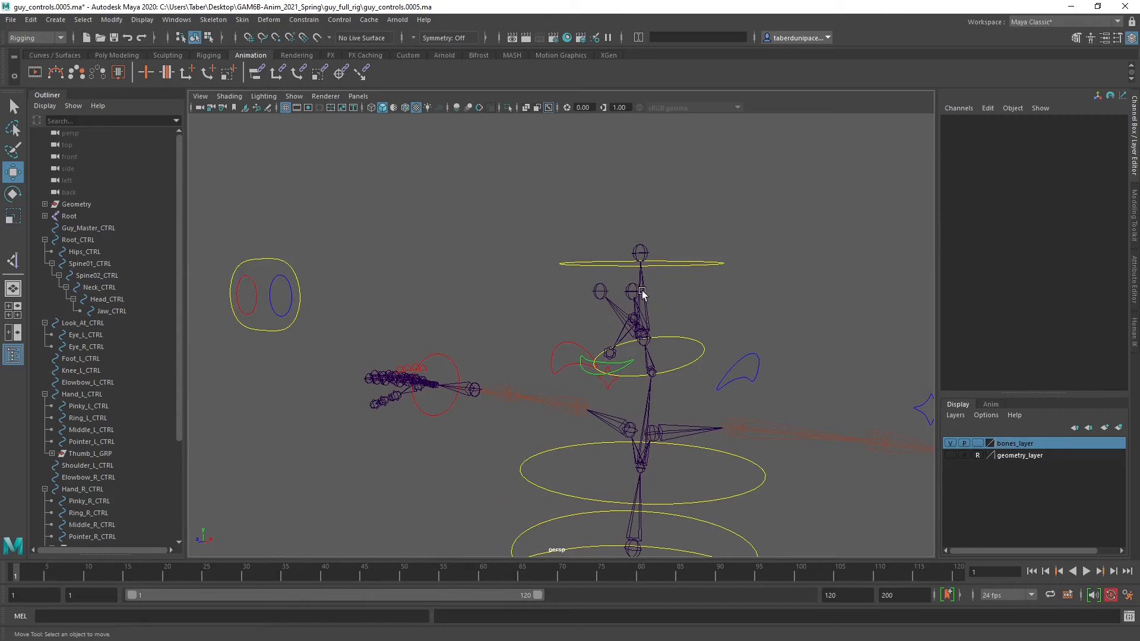
pyautogui.click(282, 279)
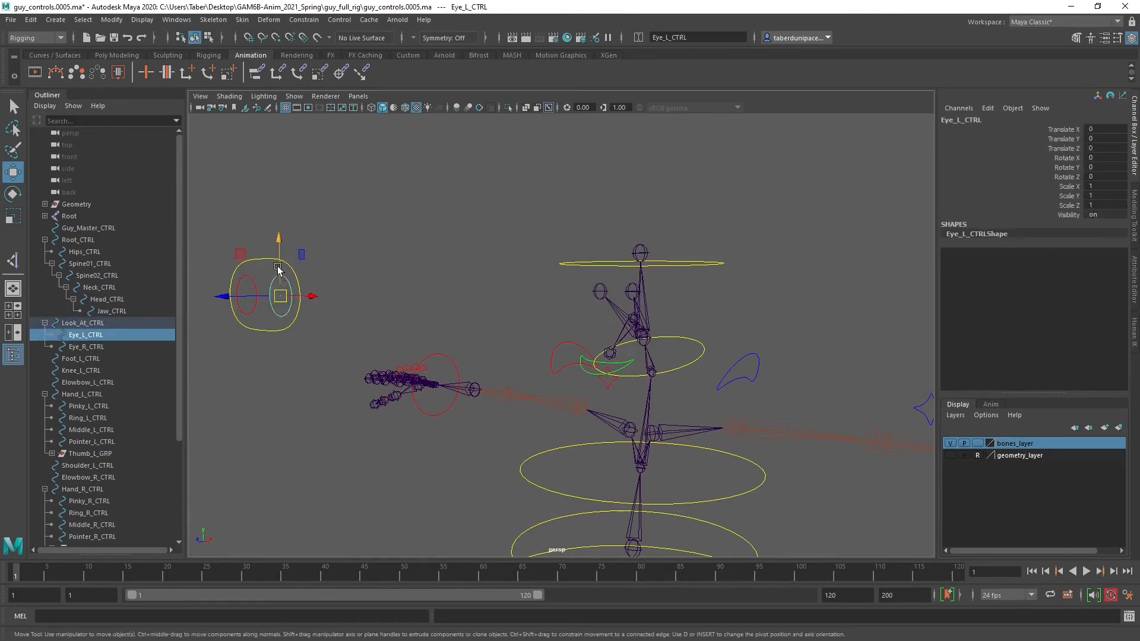
pyautogui.keyDown('shift'); pyautogui.click(632, 284); pyautogui.keyUp('shift')
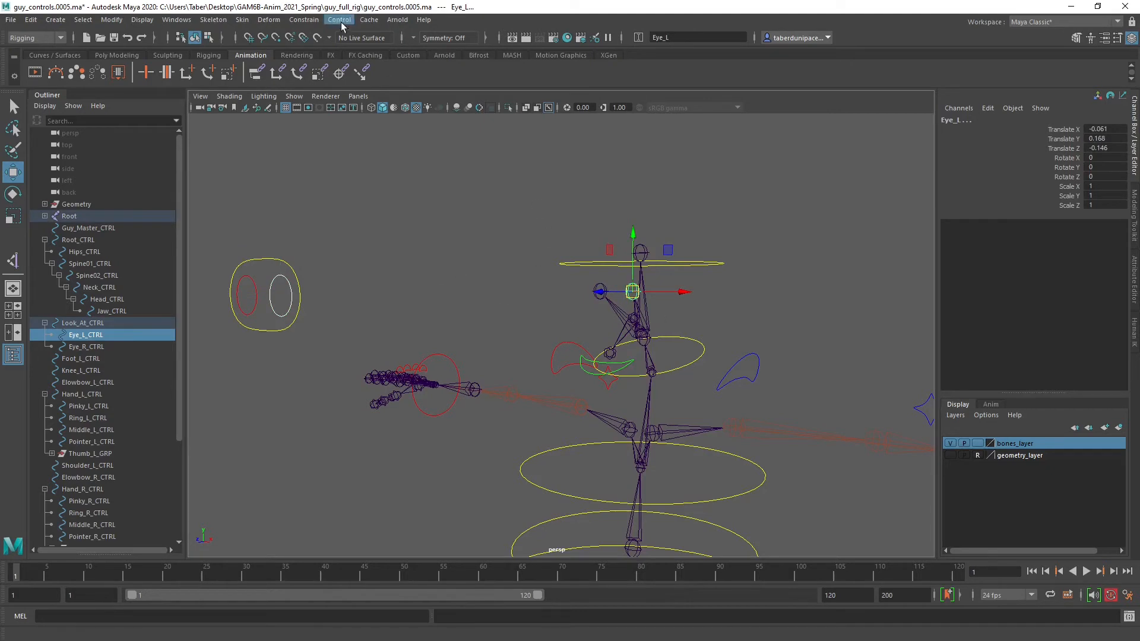
pyautogui.click(304, 20)
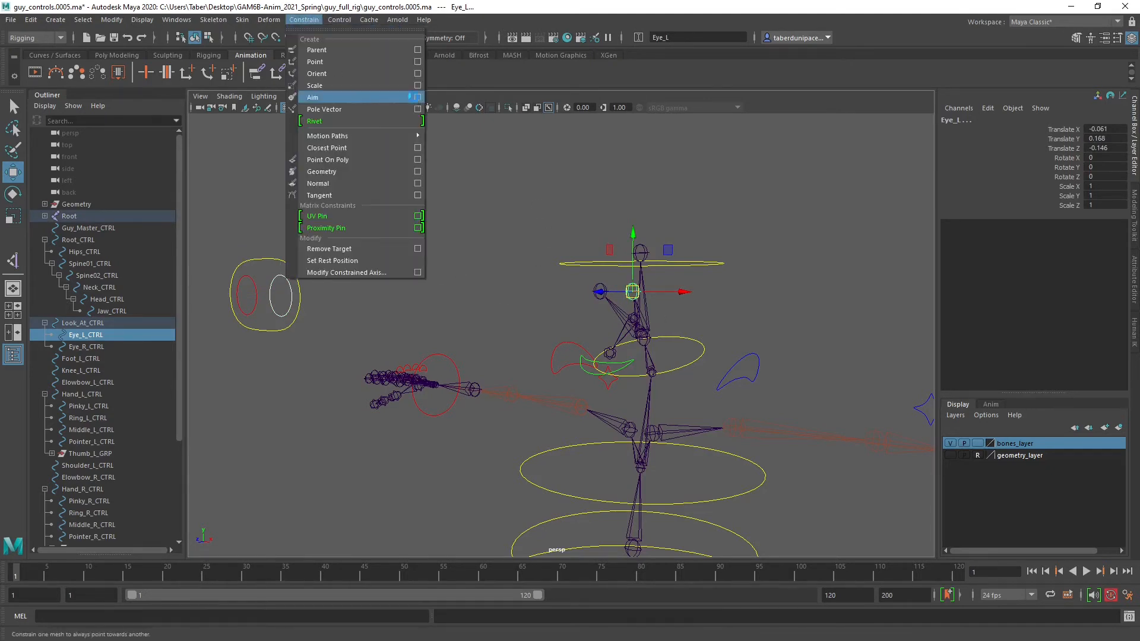
pyautogui.click(417, 96)
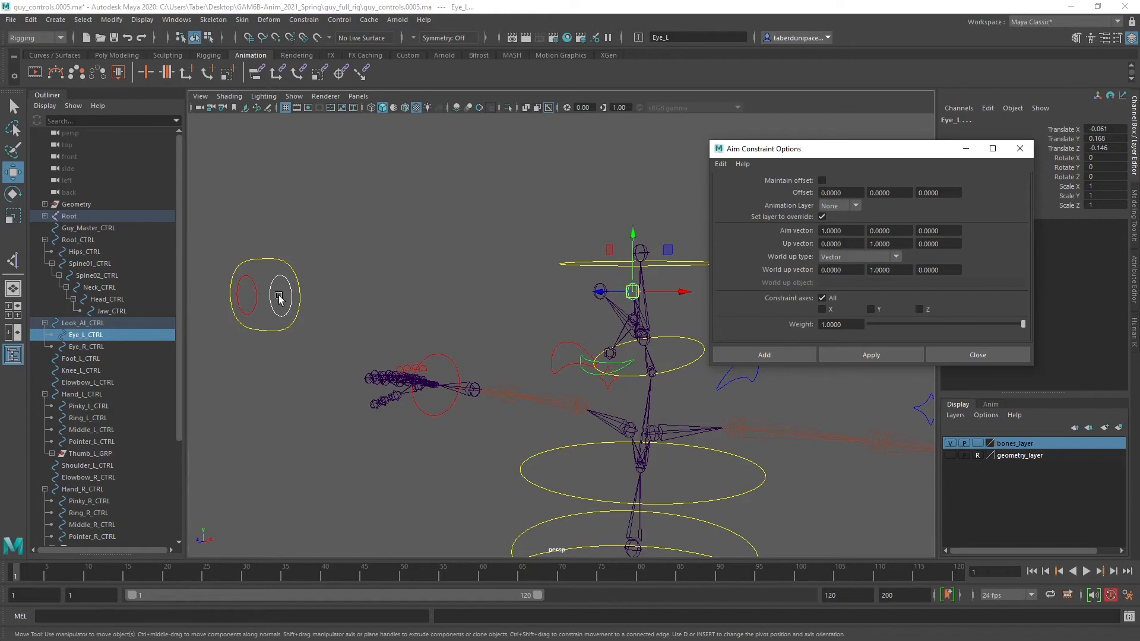
# Frame the Eye_L joint to check its axes, and set the constraint's aim vector to 0, 0, 1.
pyautogui.moveTo(899, 148); pyautogui.dragTo(963, 145)
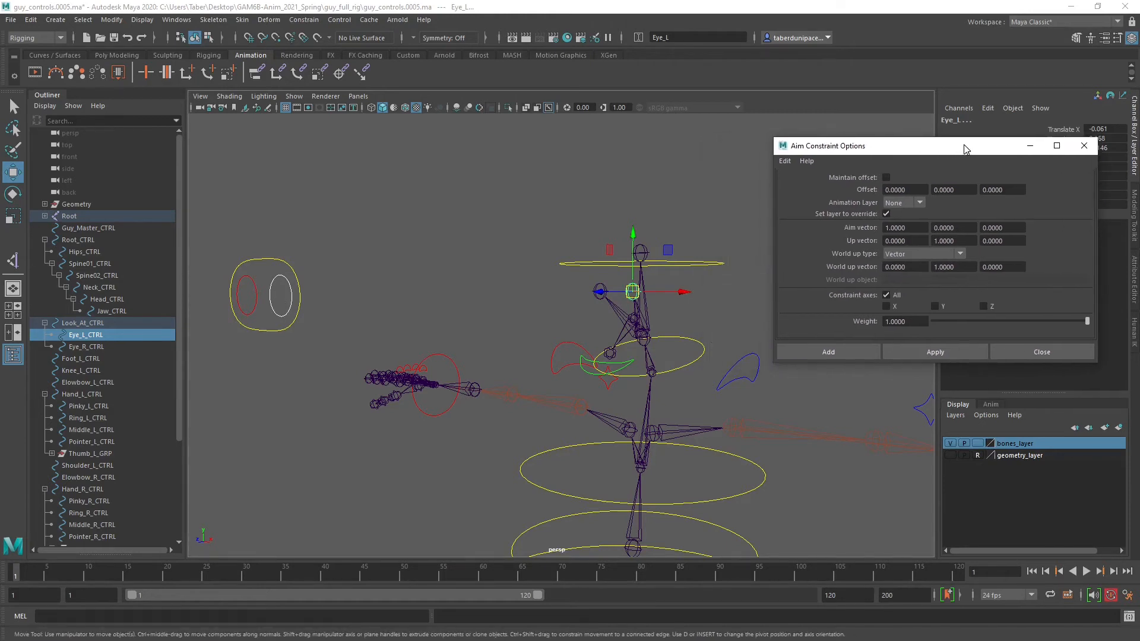
pyautogui.keyDown('alt'); pyautogui.moveTo(669, 201); pyautogui.dragTo(617, 193); pyautogui.keyUp('alt')
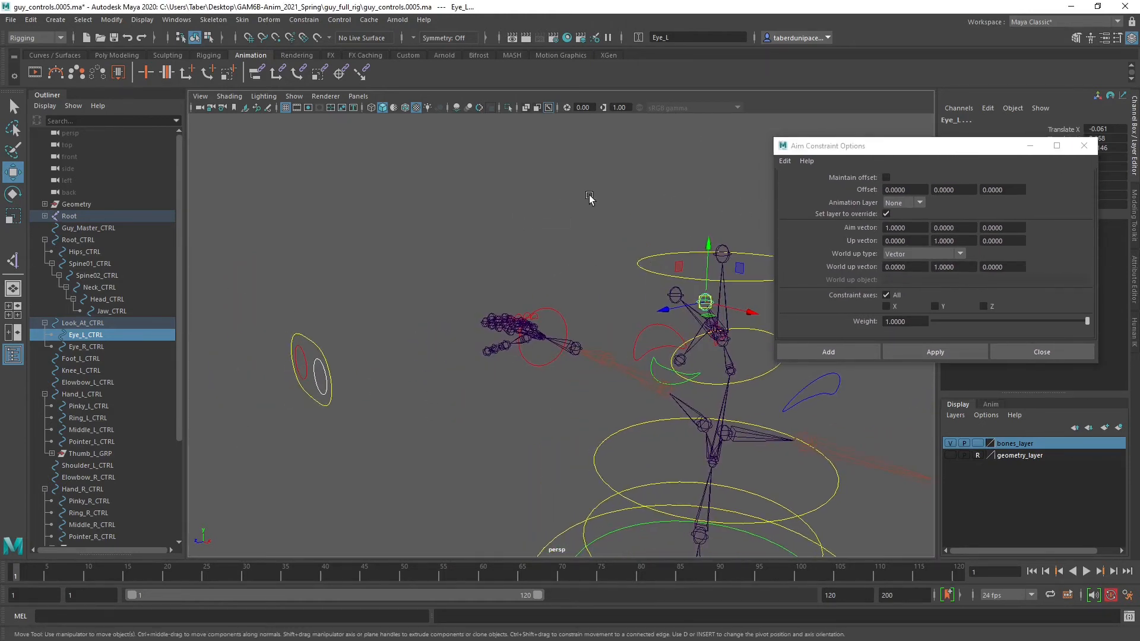
pyautogui.click(589, 198)
pyautogui.click(715, 296)
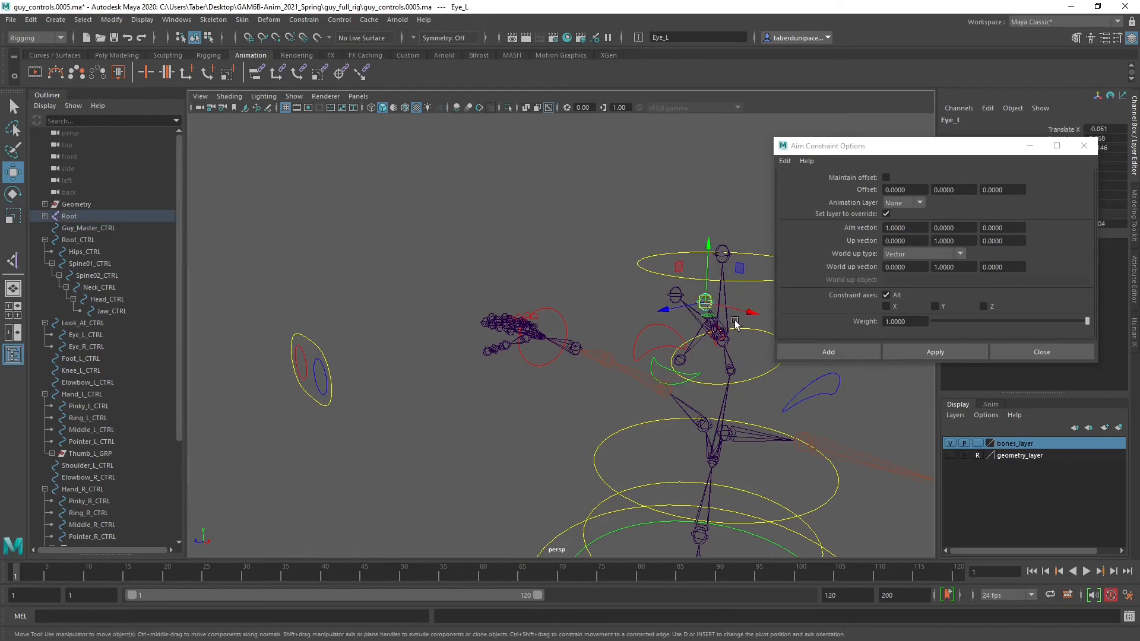
pyautogui.press('f')
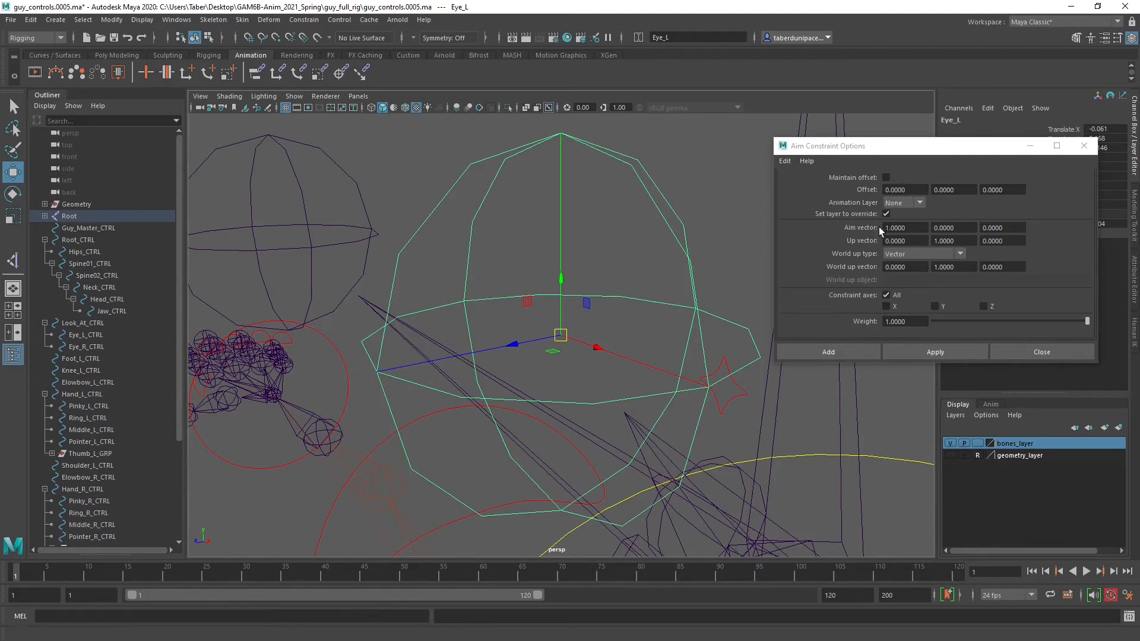
pyautogui.click(1005, 227)
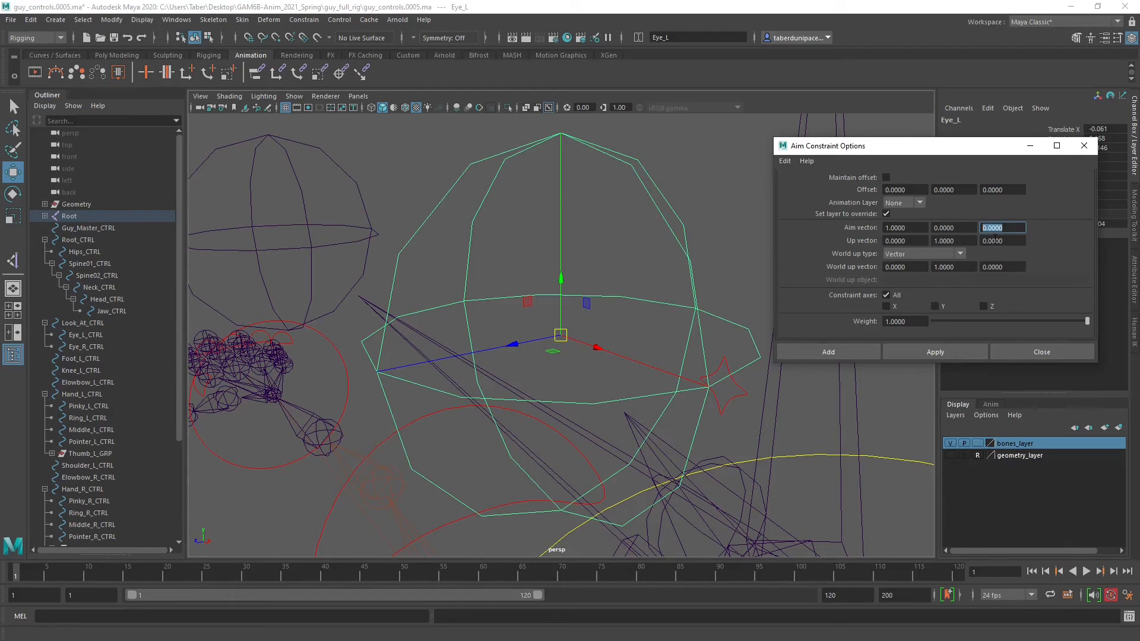
pyautogui.write('1')
pyautogui.click(911, 227)
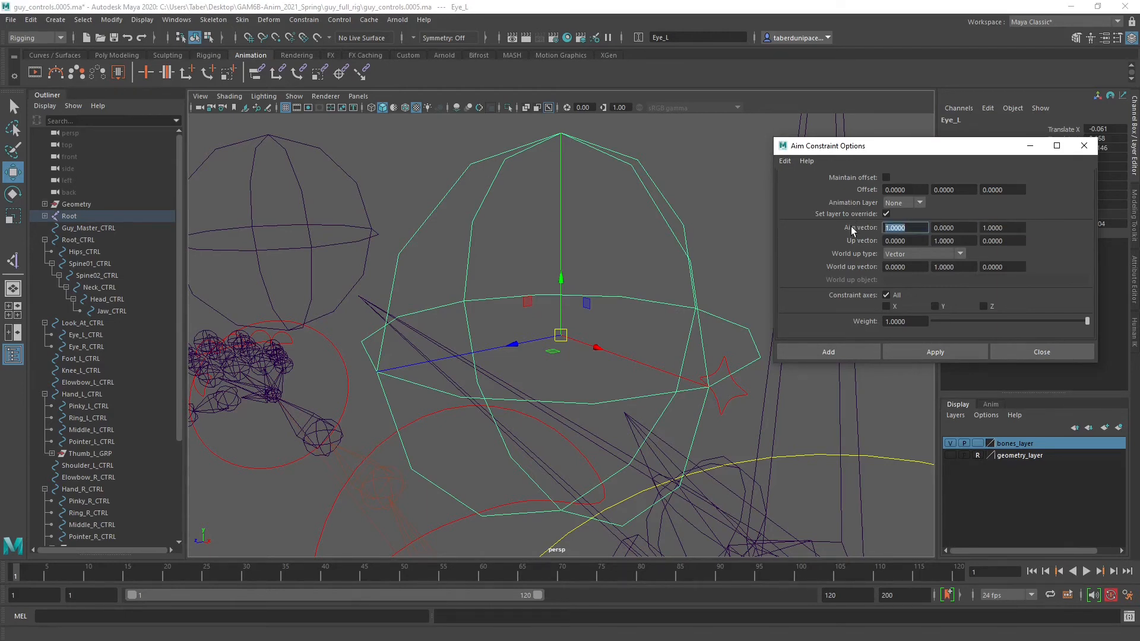
pyautogui.write('0')
pyautogui.press('Return')
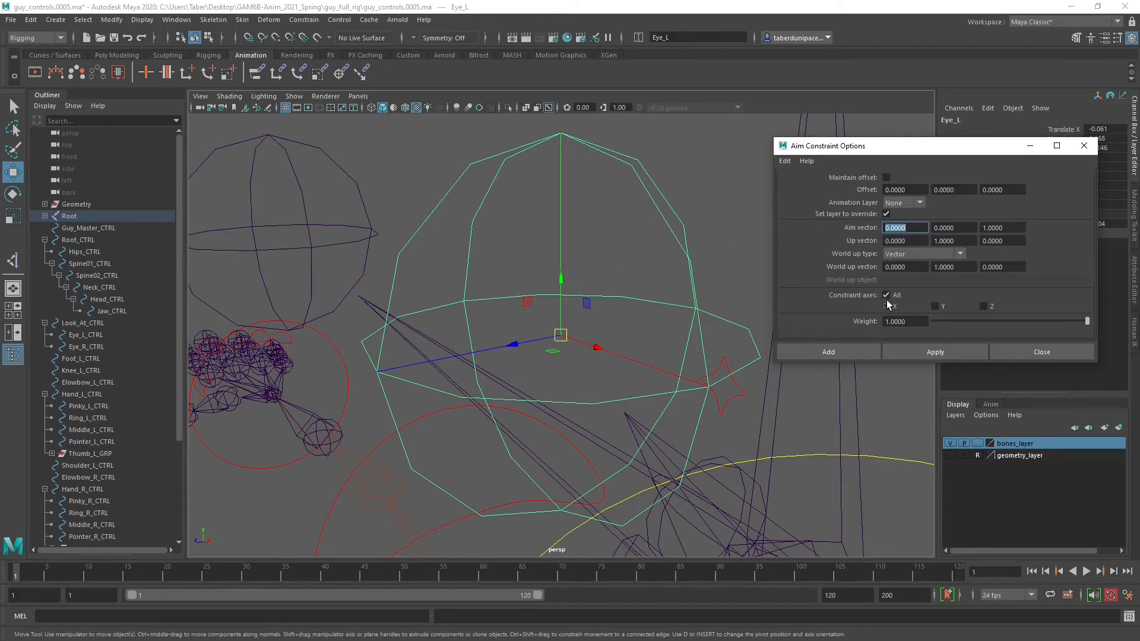
# Apply the Aim constraint from Eye_L_CTRL to the Eye_L joint.
pyautogui.scroll(-12, 560, 331)
pyautogui.keyDown('alt'); pyautogui.moveTo(429, 367); pyautogui.dragTo(474, 360); pyautogui.keyUp('alt')
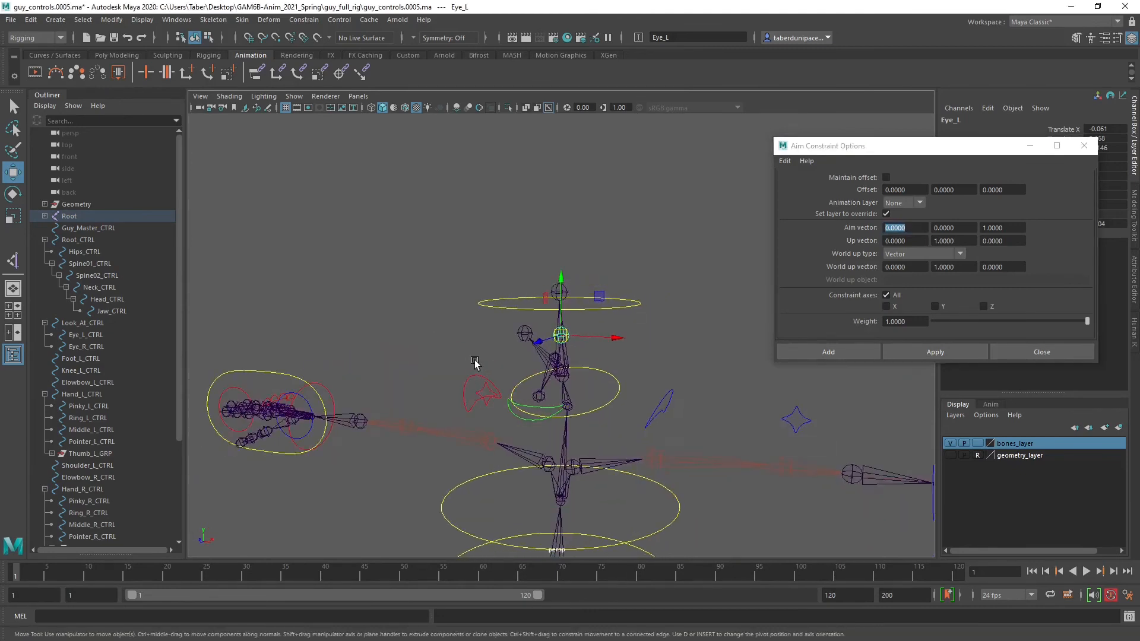
pyautogui.keyDown('alt'); pyautogui.moveTo(406, 367); pyautogui.dragTo(493, 340, button='middle'); pyautogui.keyUp('alt')
pyautogui.keyDown('alt'); pyautogui.moveTo(492, 339); pyautogui.dragTo(460, 337); pyautogui.keyUp('alt')
pyautogui.click(430, 299)
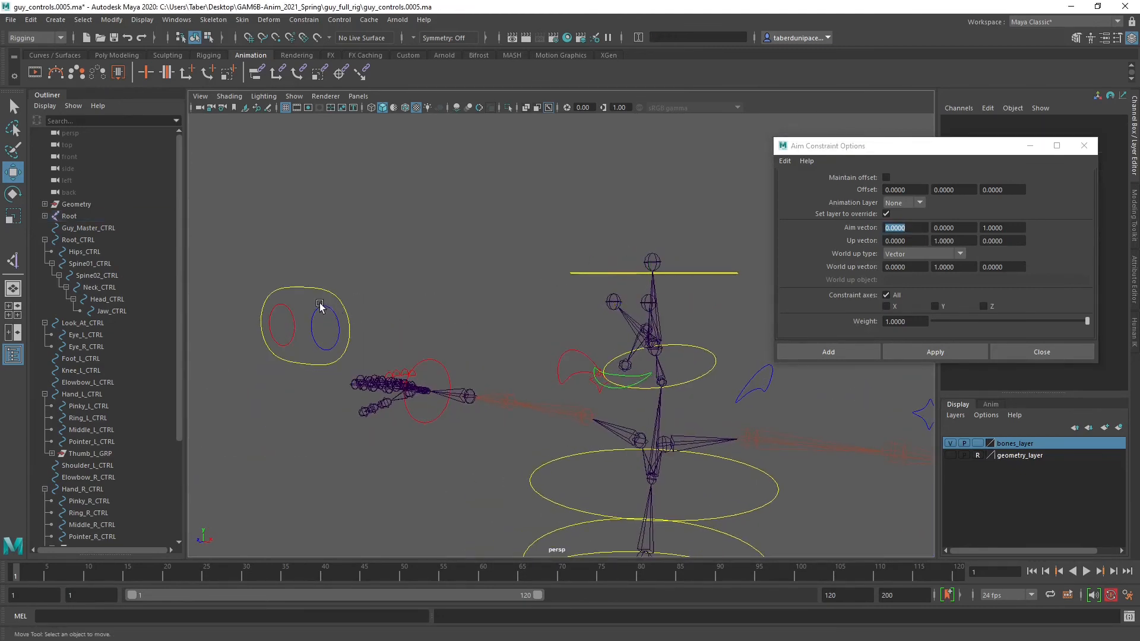
pyautogui.moveTo(319, 299); pyautogui.dragTo(331, 321)
pyautogui.moveTo(643, 303); pyautogui.dragTo(655, 323)
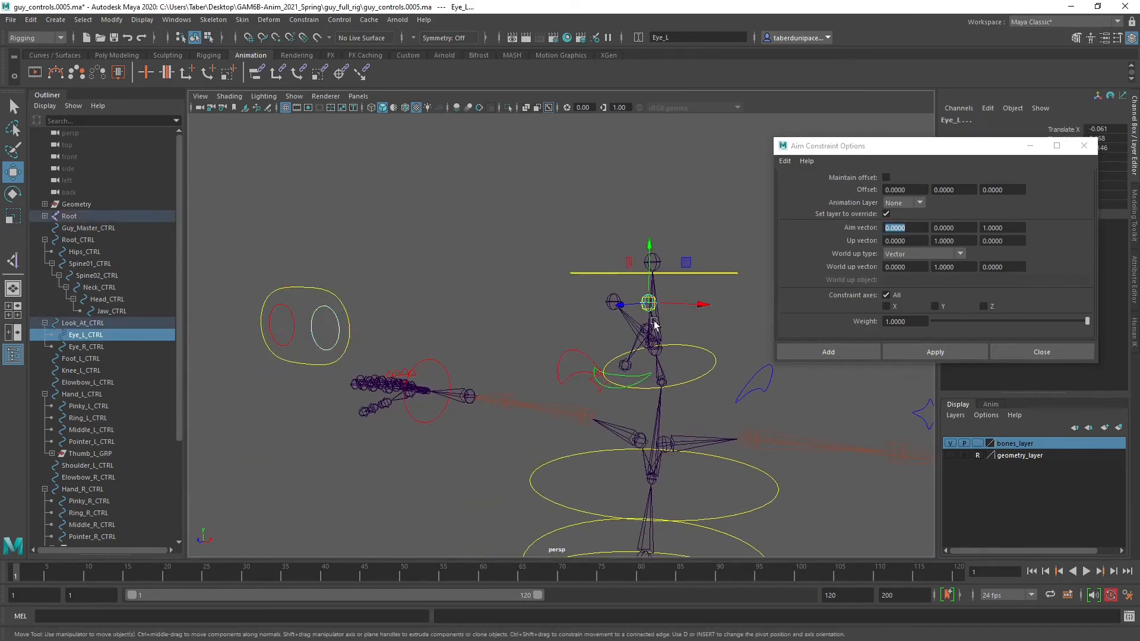
pyautogui.click(919, 355)
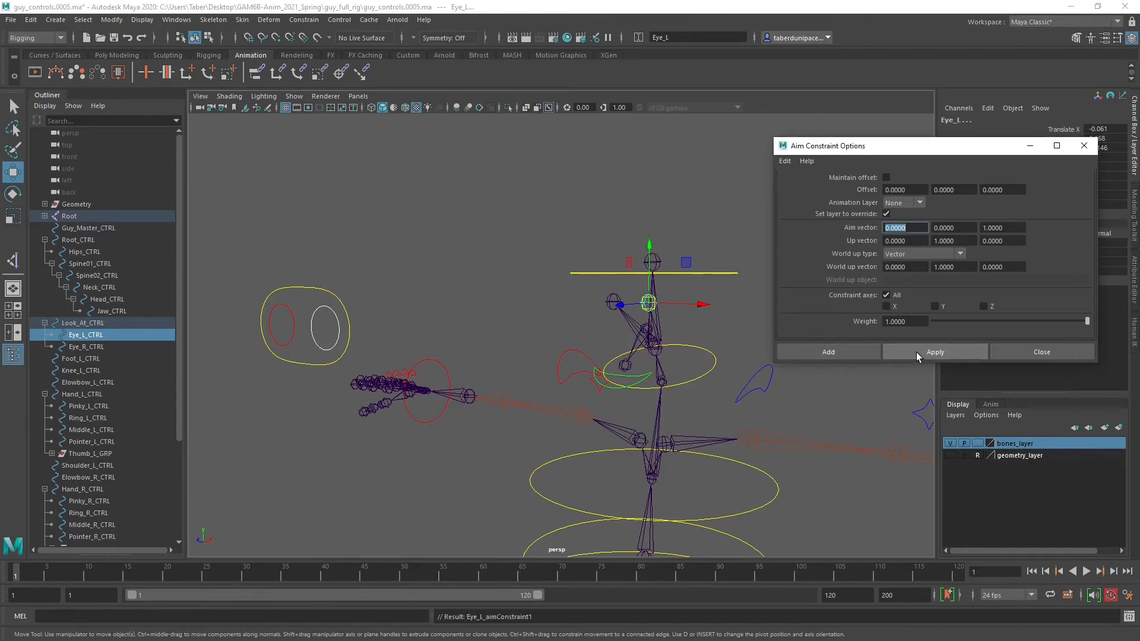
# Test the left eye's aim by moving Eye_L_CTRL up toward the head, and inspect the Eye_L joint's rotation axes.
pyautogui.click(736, 299)
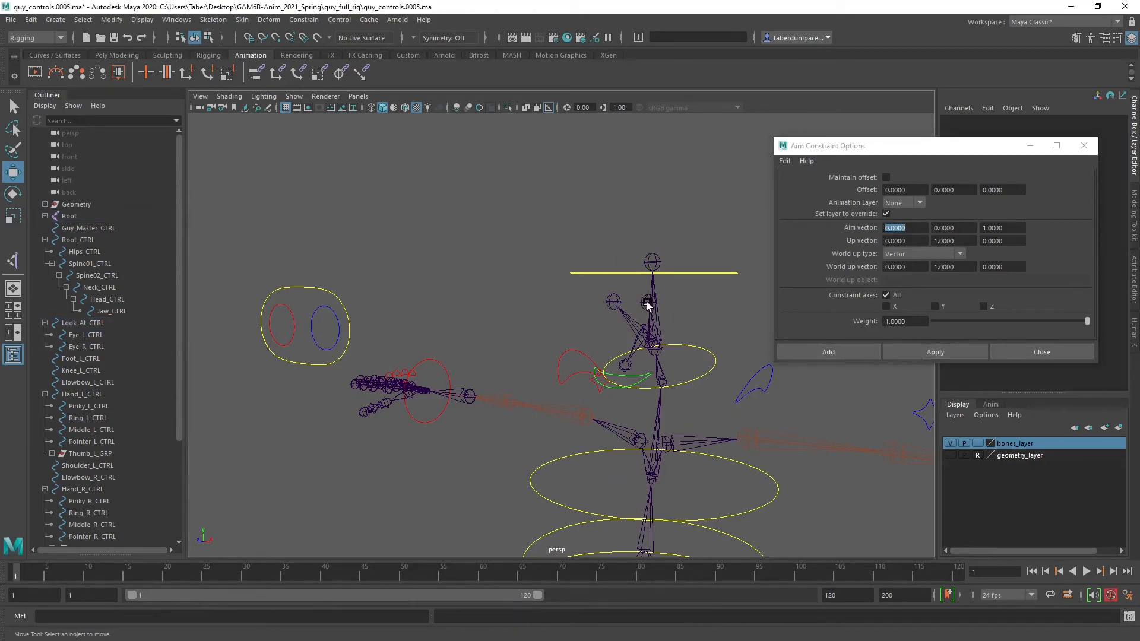
pyautogui.click(318, 307)
pyautogui.moveTo(324, 328); pyautogui.dragTo(507, 214)
pyautogui.scroll(2, 611, 317)
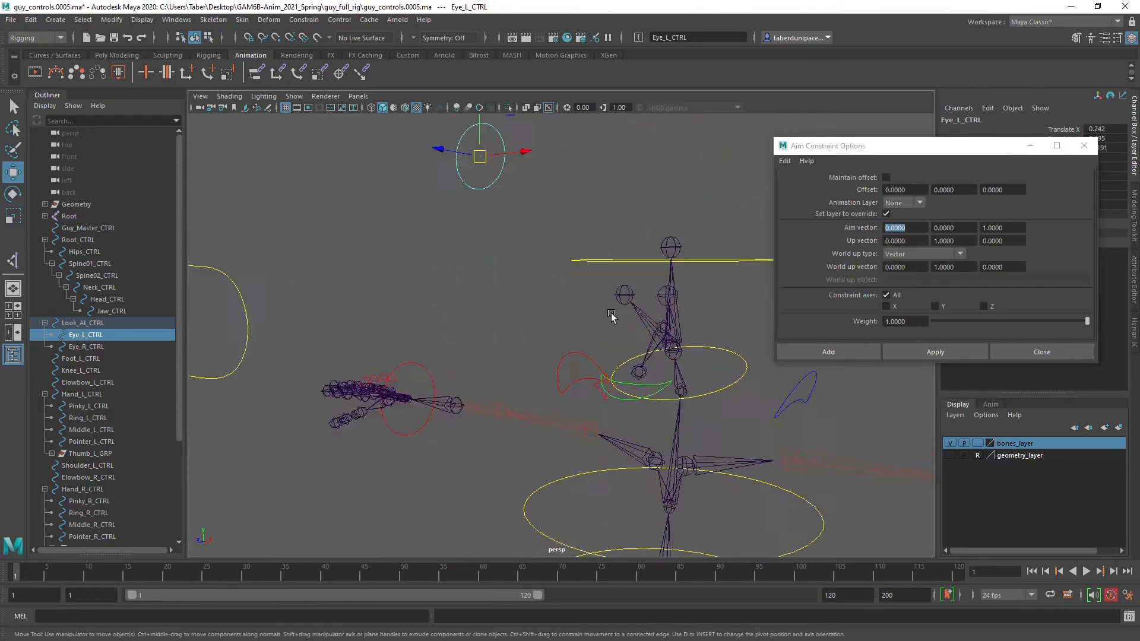
pyautogui.click(677, 288)
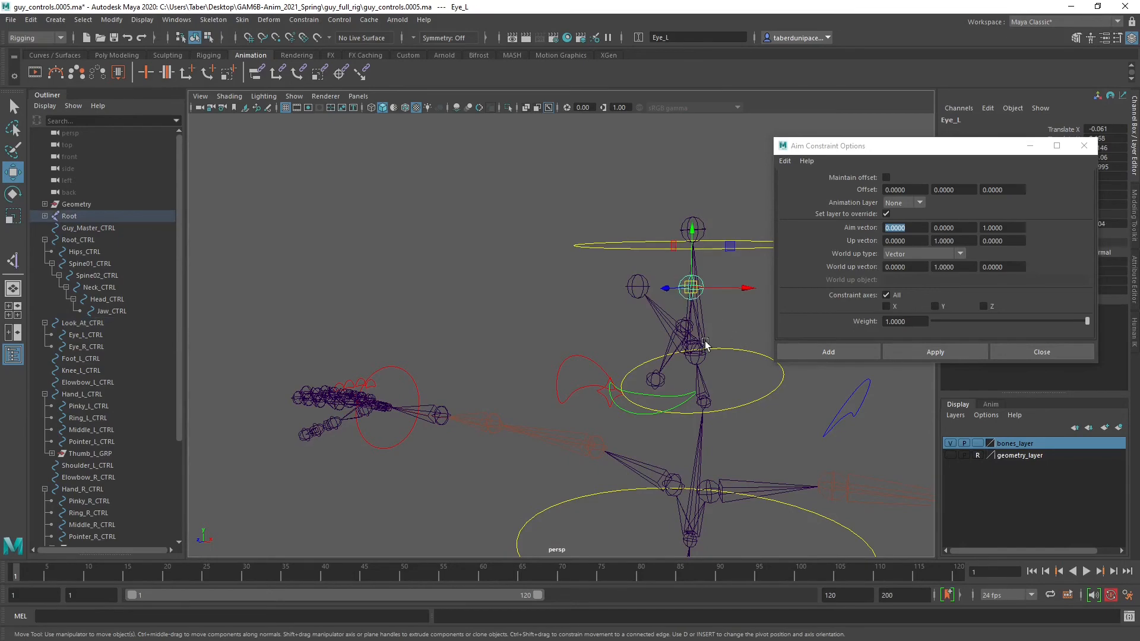
pyautogui.press('e')
pyautogui.keyDown('alt'); pyautogui.moveTo(703, 343); pyautogui.dragTo(605, 339); pyautogui.keyUp('alt')
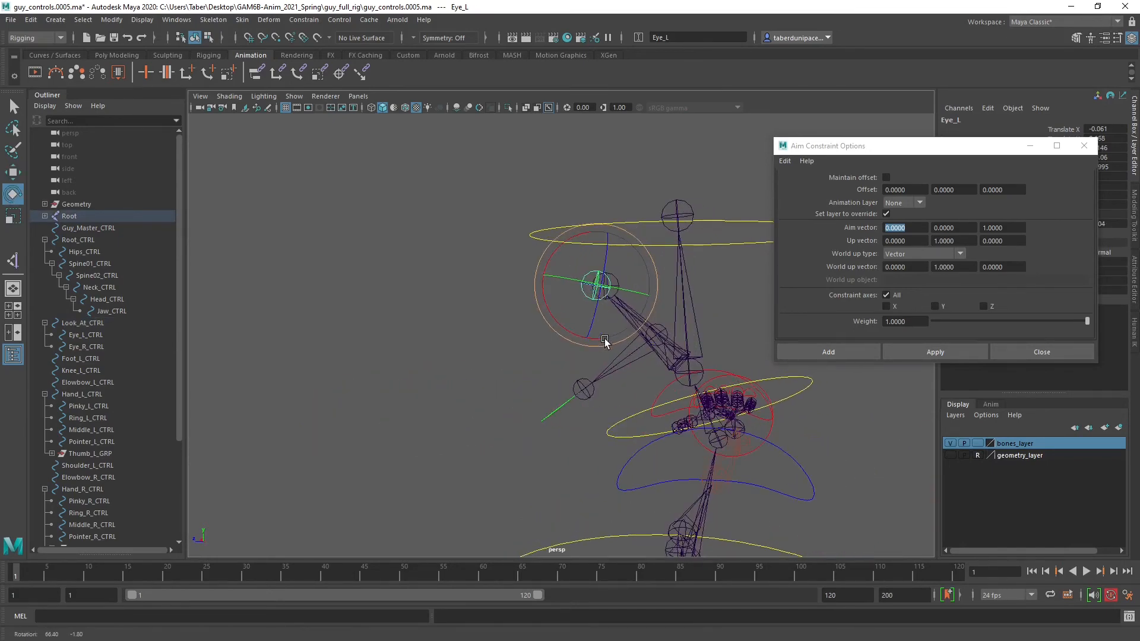
pyautogui.scroll(2, 560, 298)
pyautogui.scroll(6, 560, 298)
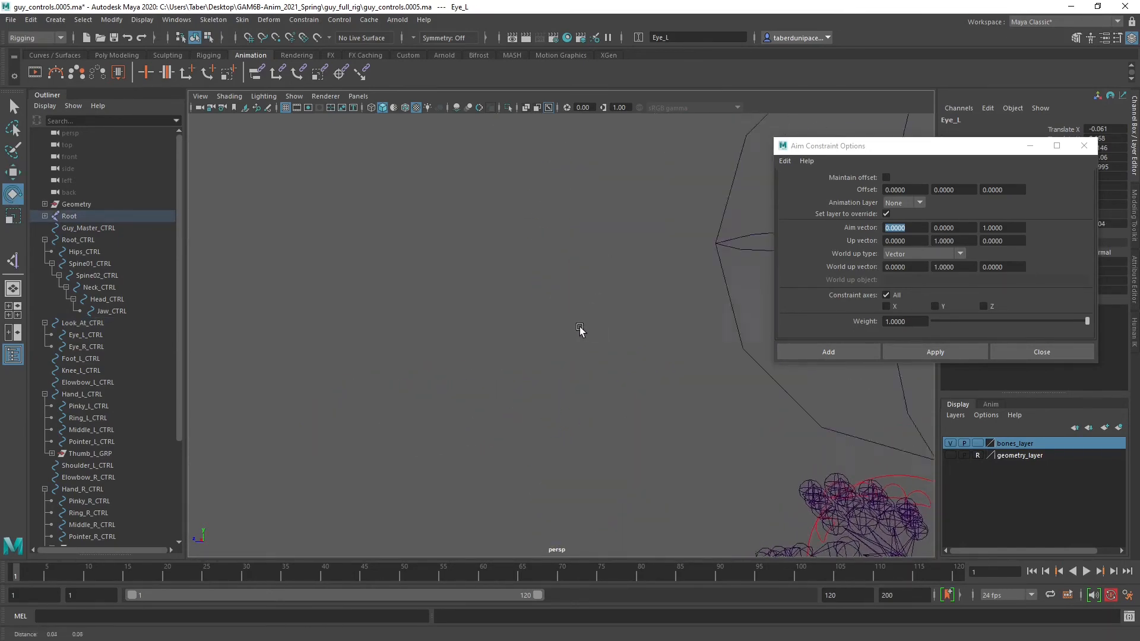
pyautogui.keyDown('alt'); pyautogui.moveTo(532, 338); pyautogui.dragTo(598, 305); pyautogui.keyUp('alt')
pyautogui.scroll(-8, 580, 308)
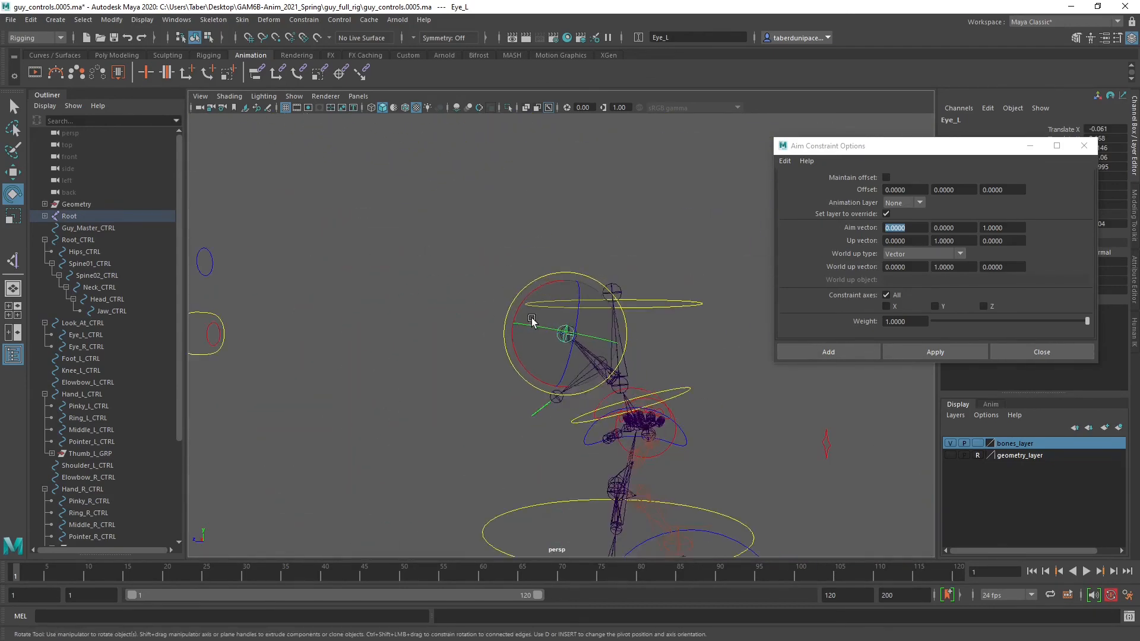
pyautogui.keyDown('alt'); pyautogui.moveTo(439, 347); pyautogui.dragTo(509, 349); pyautogui.keyUp('alt')
# Reset Eye_L_CTRL's Translate X, Y and Z to 0.
pyautogui.moveTo(448, 254); pyautogui.dragTo(394, 290)
pyautogui.moveTo(995, 149); pyautogui.dragTo(920, 152)
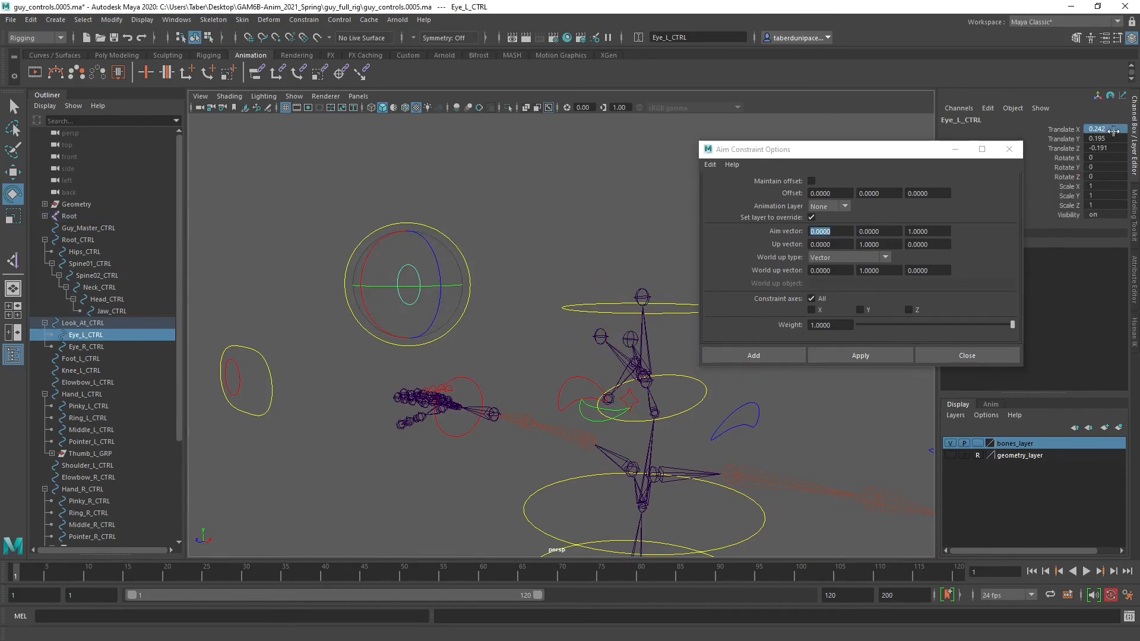
pyautogui.moveTo(1102, 128); pyautogui.dragTo(1113, 147)
pyautogui.write('0')
pyautogui.press('Return')
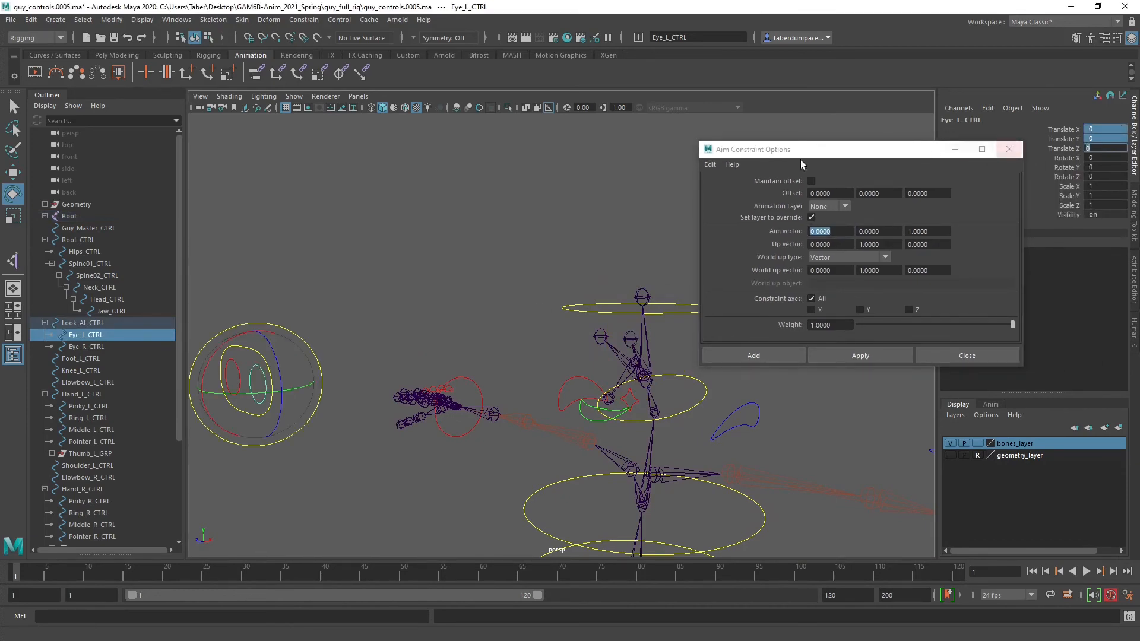
# Apply the Aim constraint from Eye_R_CTRL to the Eye_R joint with aim vector 0, 0, 1, and close the options.
pyautogui.click(435, 276)
pyautogui.click(229, 363)
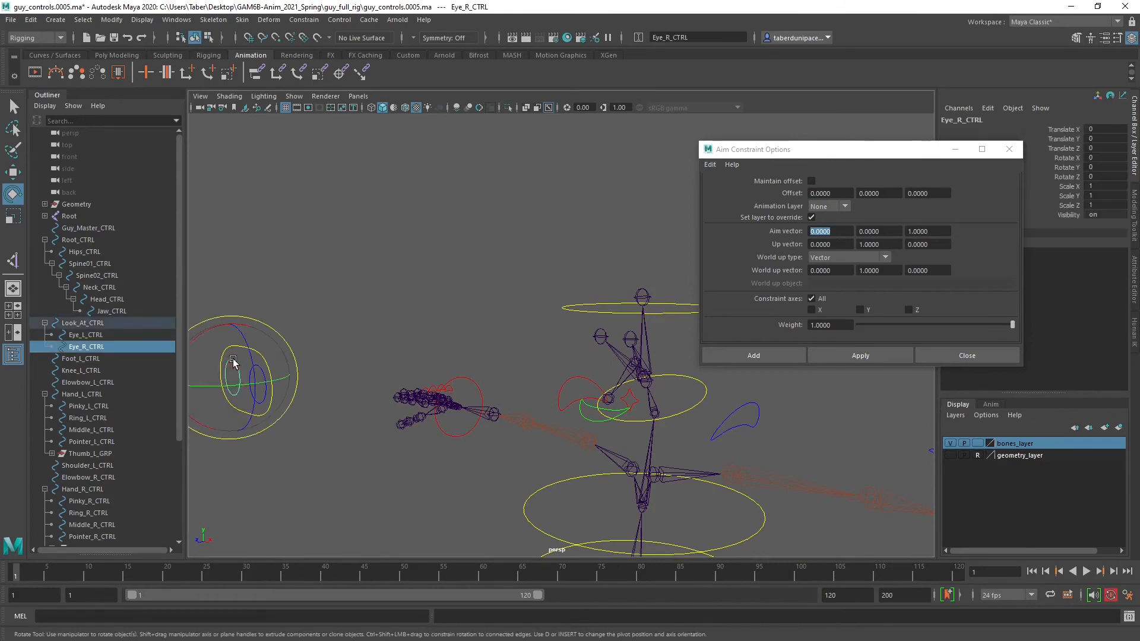
pyautogui.keyDown('shift'); pyautogui.click(602, 333); pyautogui.keyUp('shift')
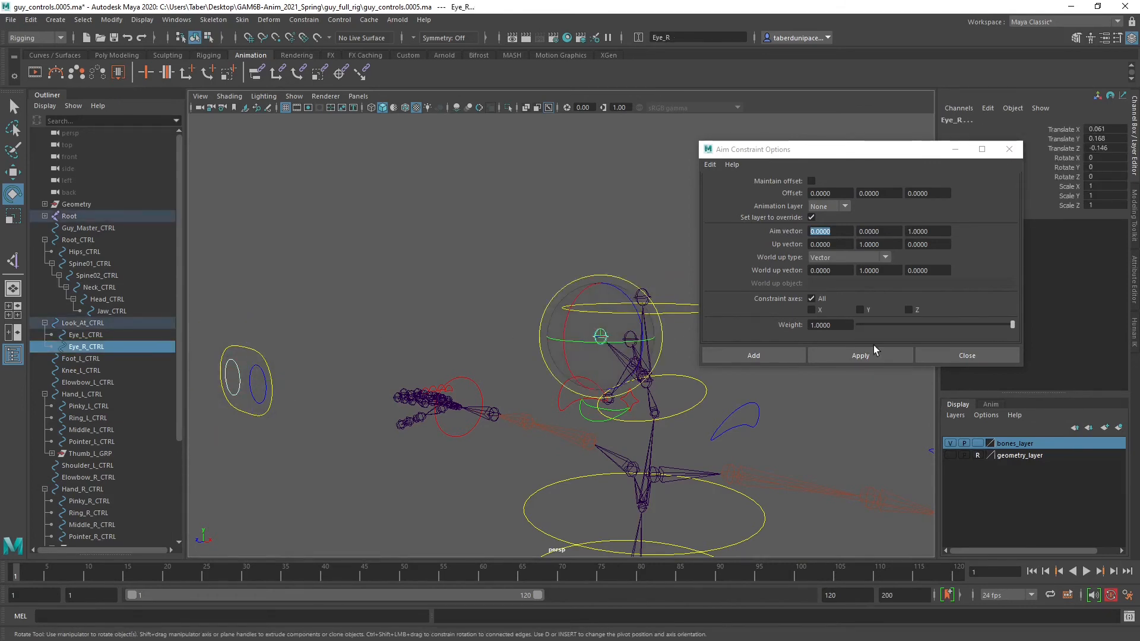
pyautogui.click(853, 357)
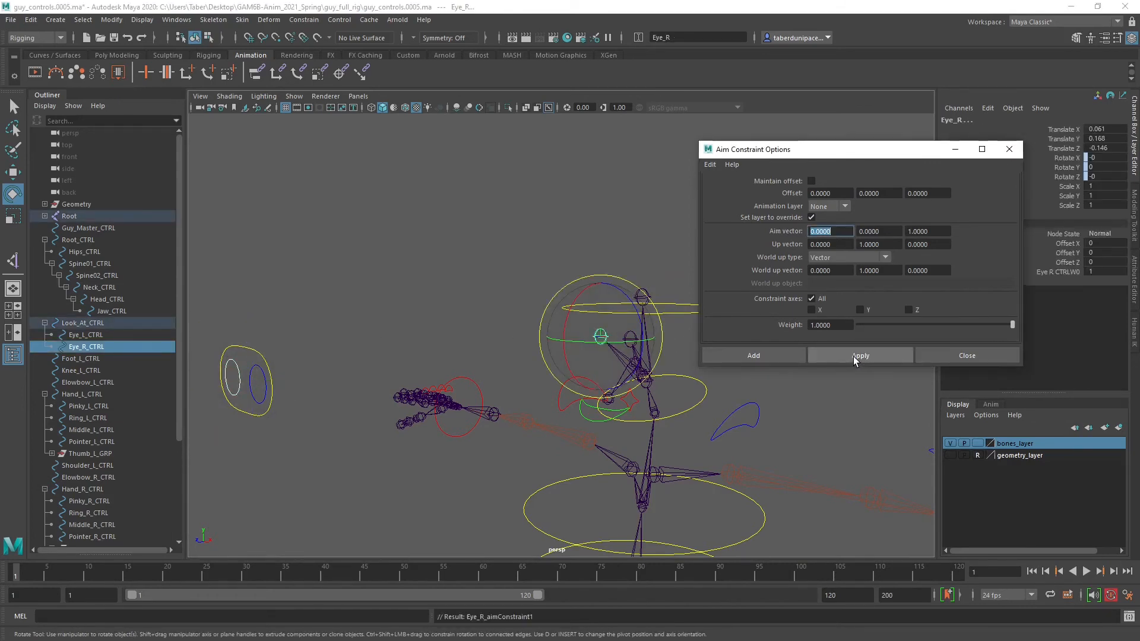
pyautogui.click(974, 356)
# Test both eyes by moving Look_At_CTRL around from two viewing angles, undoing each move.
pyautogui.click(454, 304)
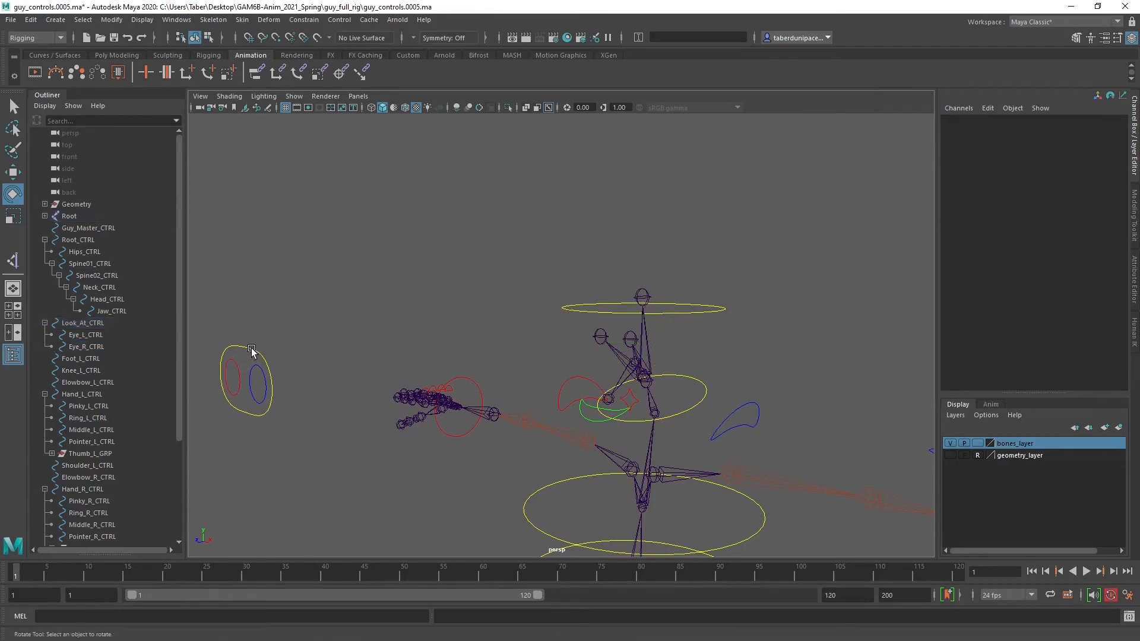
pyautogui.click(251, 348)
pyautogui.press('w')
pyautogui.moveTo(254, 386); pyautogui.dragTo(469, 330)
pyautogui.hotkey('ctrl', 'z')
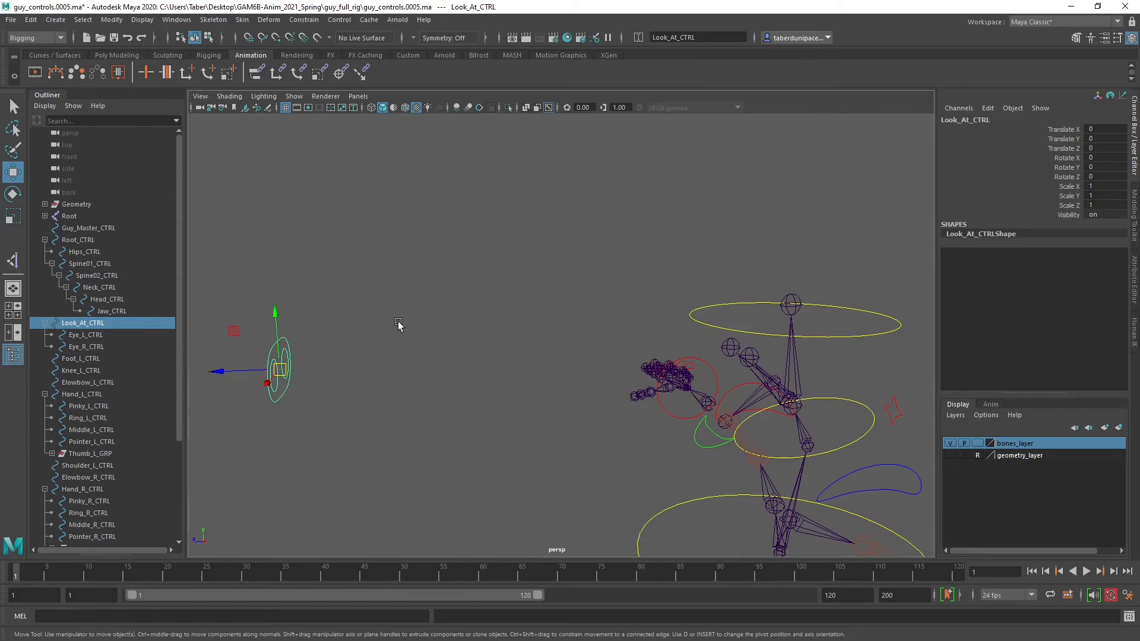
pyautogui.moveTo(280, 369); pyautogui.dragTo(471, 282)
pyautogui.hotkey('ctrl', 'z')
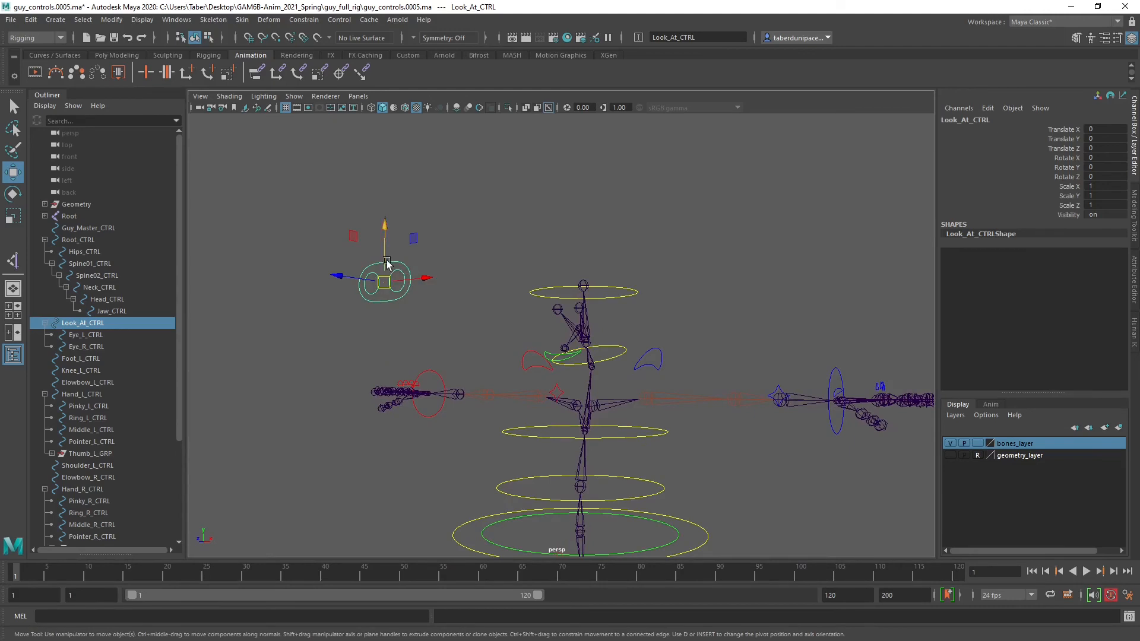
# Test-rotate Head_CTRL against the eye controls, undo the rotations, and clear the selection.
pyautogui.click(552, 291)
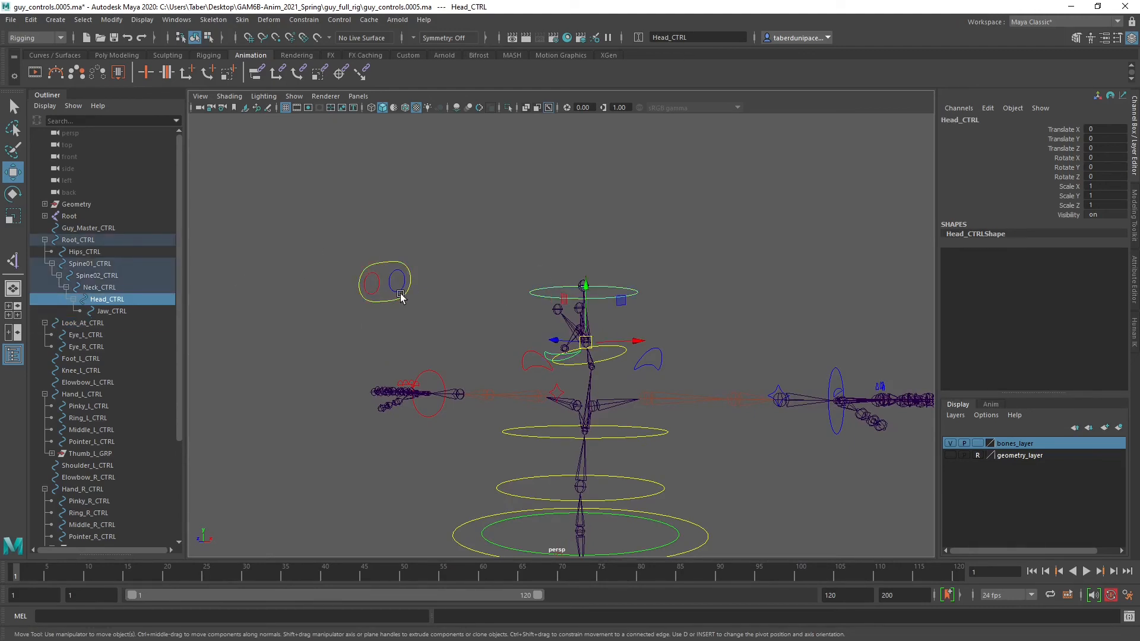
pyautogui.press('e')
pyautogui.moveTo(586, 333); pyautogui.dragTo(573, 321)
pyautogui.hotkey('ctrl', 'z')
pyautogui.hotkey('ctrl', 'z')
pyautogui.hotkey('ctrl', 'z')
pyautogui.hotkey('ctrl', 'z')
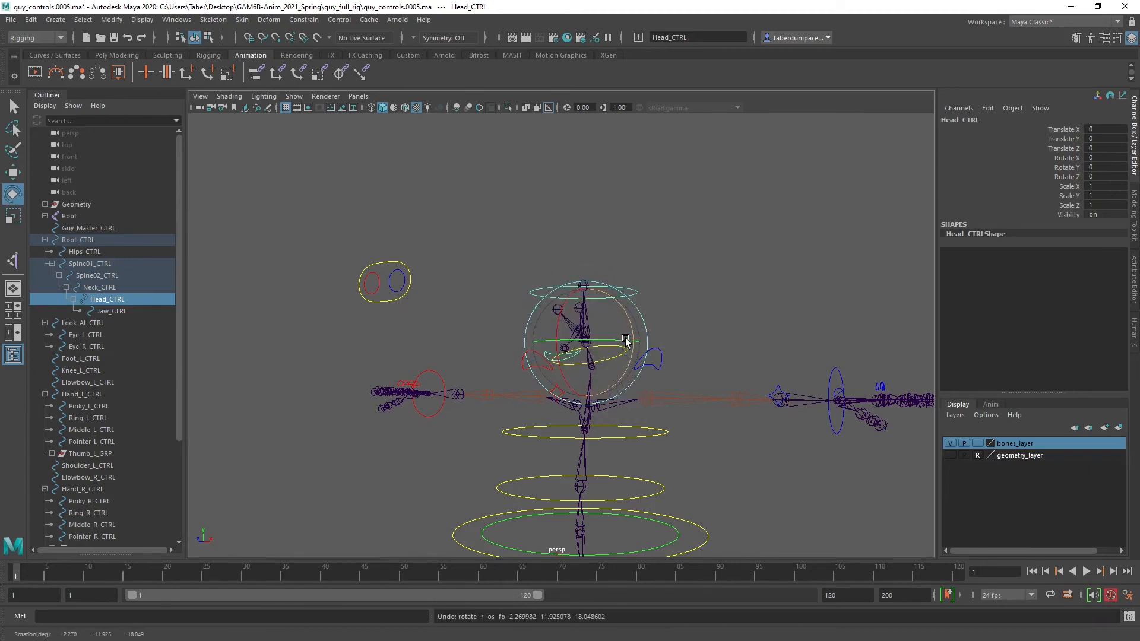
pyautogui.click(732, 287)
# Examine the neck and upper-body controls, and check where Shoulder_L_CTRL's pivot sits relative to the left clavicle.
pyautogui.keyDown('alt'); pyautogui.moveTo(732, 286); pyautogui.dragTo(720, 348); pyautogui.keyUp('alt')
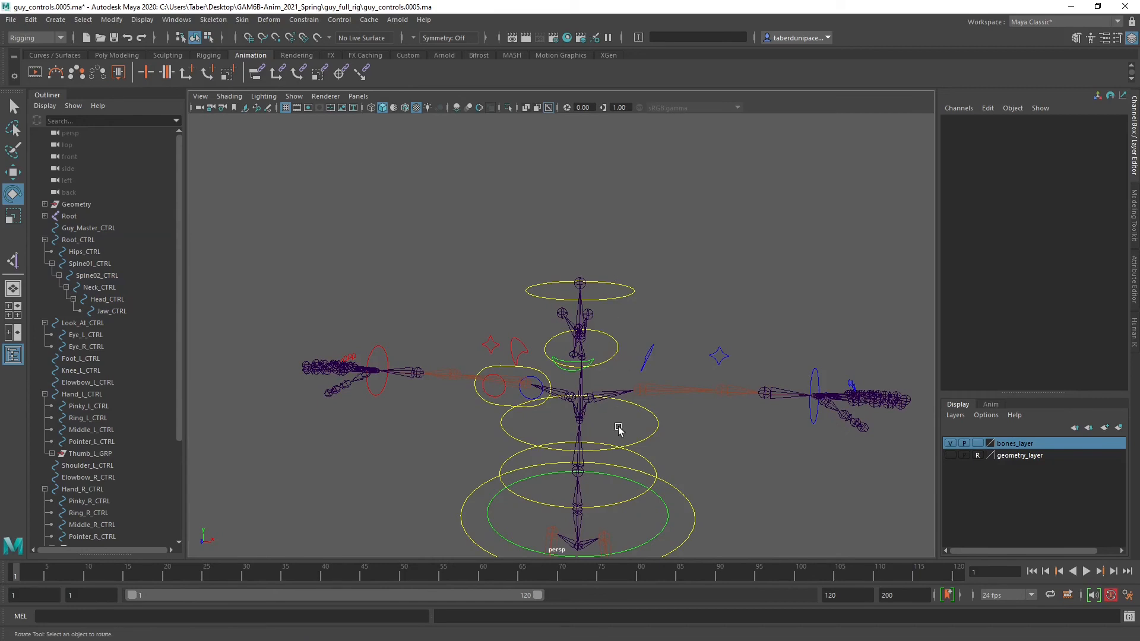
pyautogui.click(615, 353)
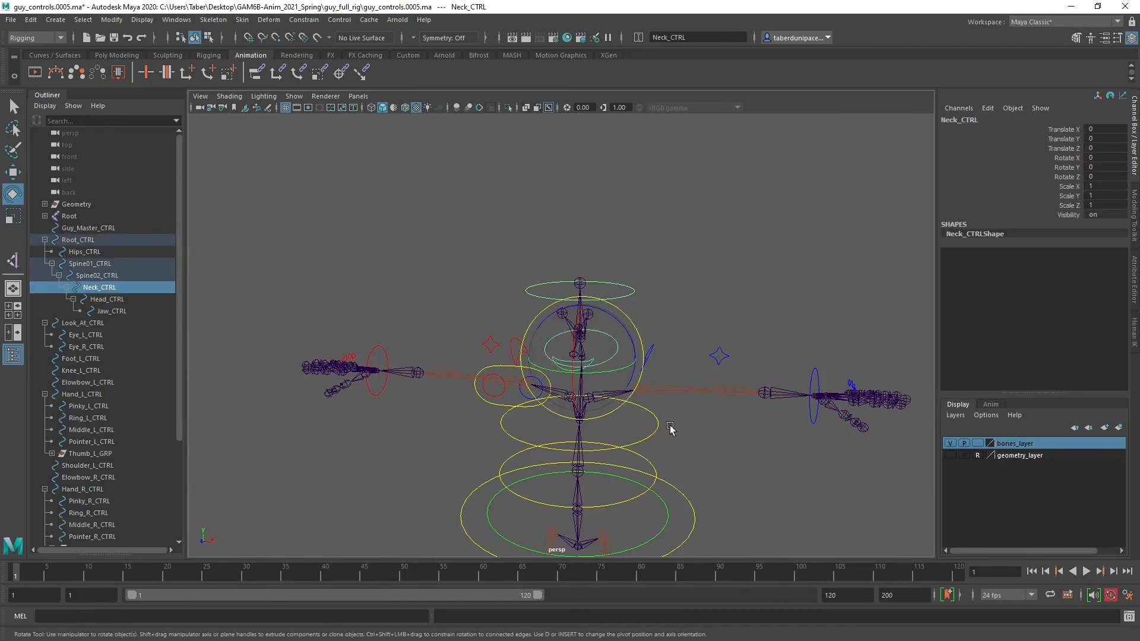
pyautogui.click(643, 425)
pyautogui.keyDown('alt'); pyautogui.moveTo(756, 440); pyautogui.dragTo(737, 376); pyautogui.keyUp('alt')
pyautogui.keyDown('alt'); pyautogui.moveTo(737, 377); pyautogui.dragTo(653, 404, button='right'); pyautogui.keyUp('alt')
pyautogui.click(623, 263)
pyautogui.keyDown('alt'); pyautogui.moveTo(675, 325); pyautogui.dragTo(677, 285); pyautogui.keyUp('alt')
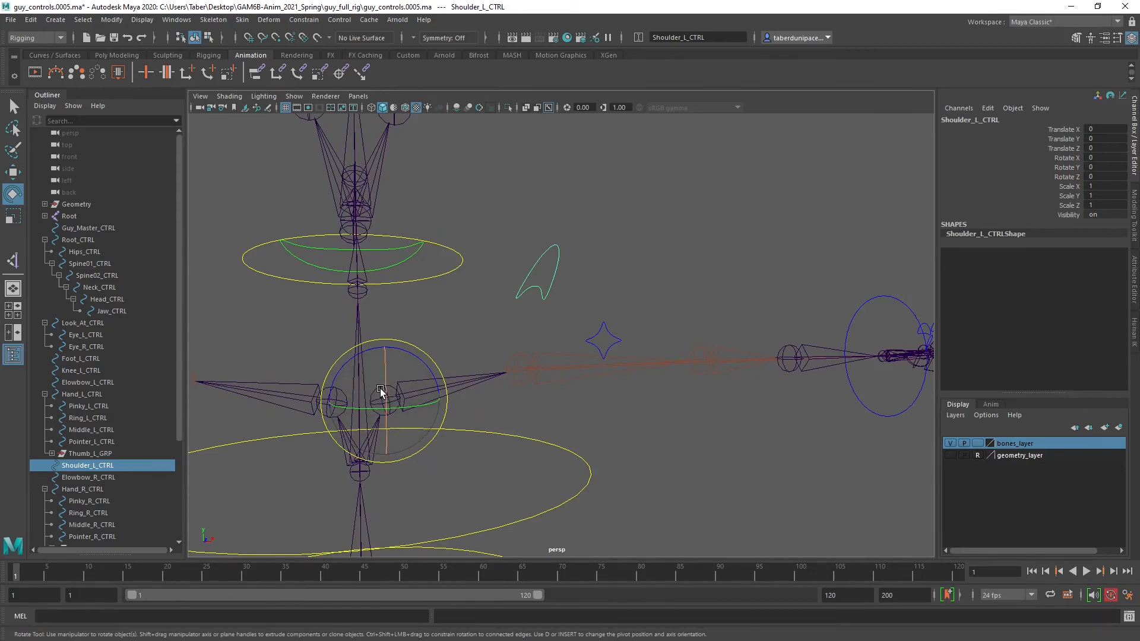
pyautogui.press('w')
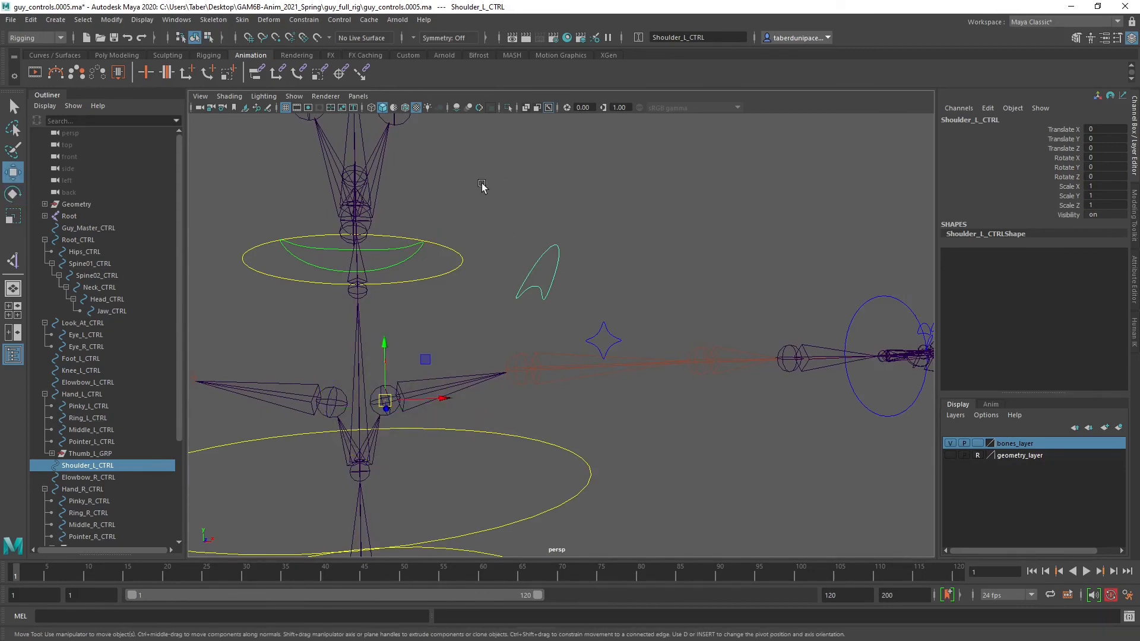
pyautogui.press('q')
pyautogui.keyDown('alt'); pyautogui.moveTo(611, 222); pyautogui.dragTo(573, 247); pyautogui.keyUp('alt')
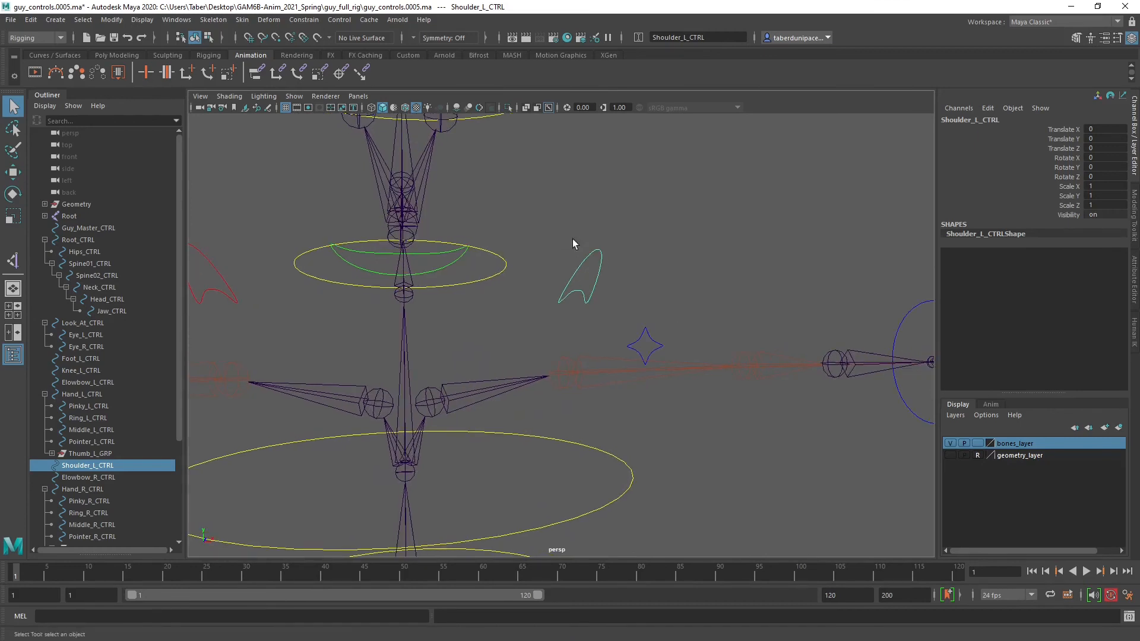
# Orient-constrain the Clavicle_L joint to Shoulder_L_CTRL.
pyautogui.click(315, 20)
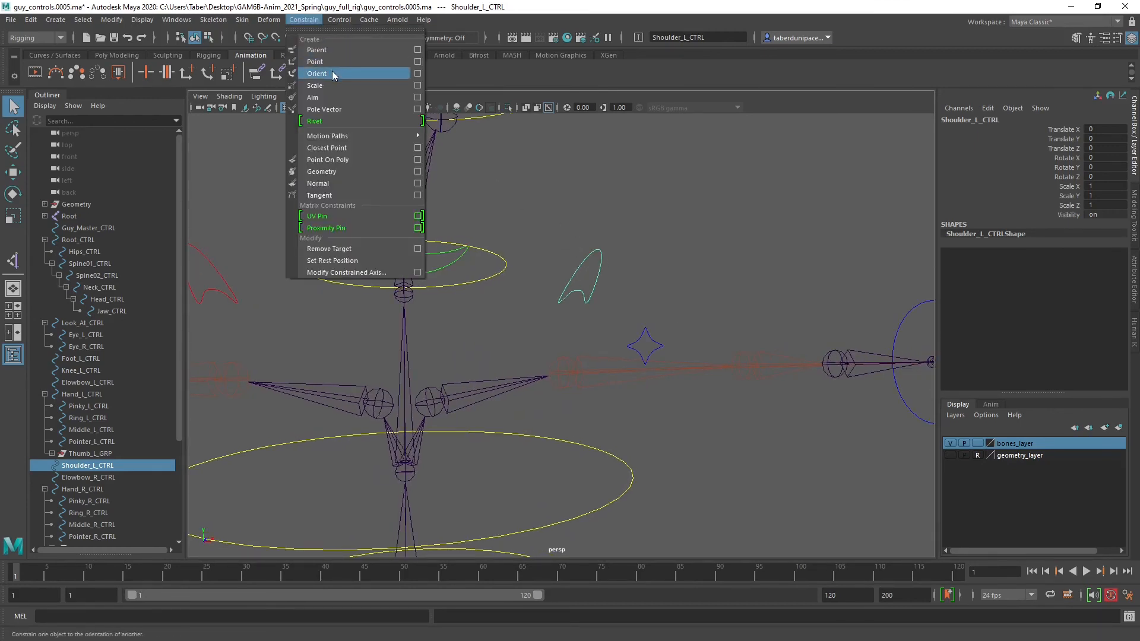
pyautogui.click(561, 237)
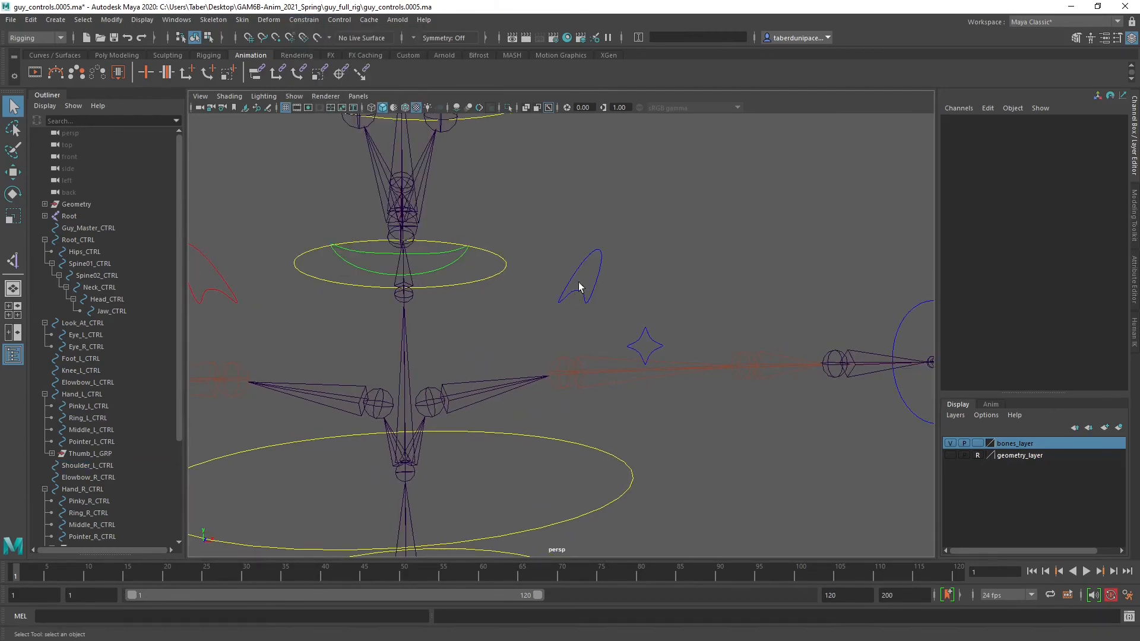
pyautogui.click(599, 286)
pyautogui.keyDown('shift'); pyautogui.click(424, 390); pyautogui.keyUp('shift')
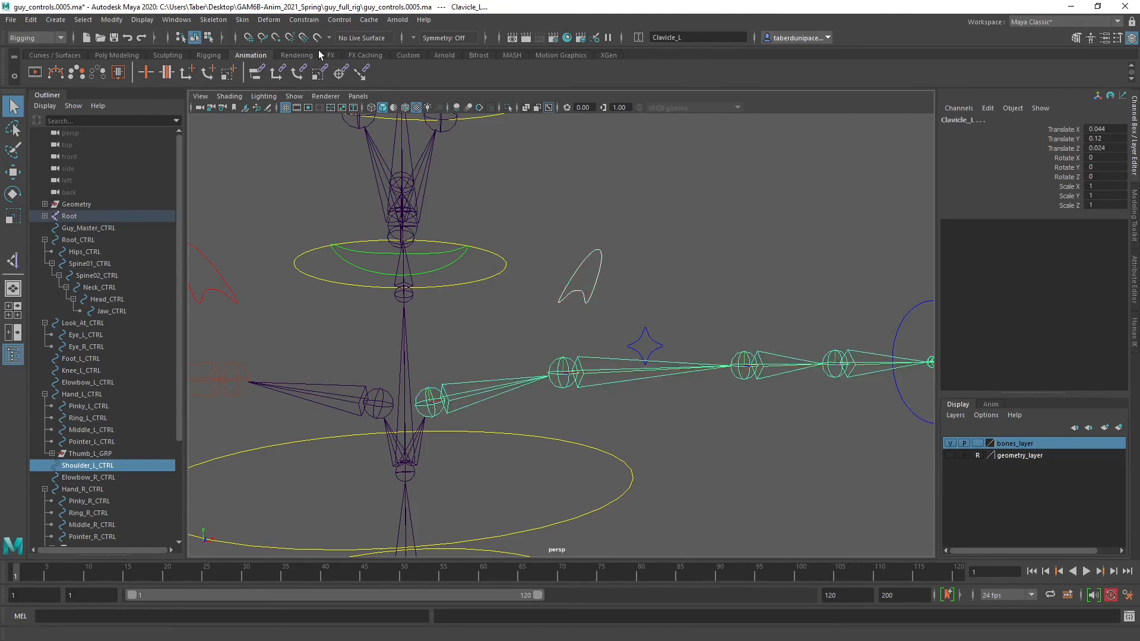
pyautogui.click(304, 20)
pyautogui.click(336, 73)
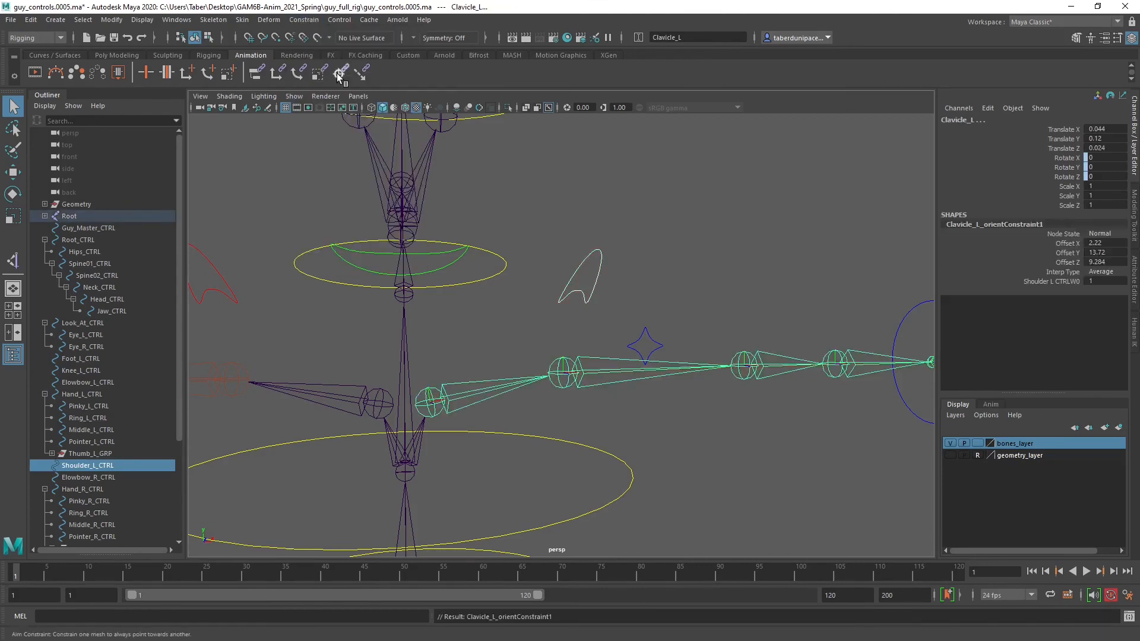
# Orient-constrain the Clavicle_R joint to the right shoulder control, Shoulder_L_CTRL1.
pyautogui.click(568, 238)
pyautogui.moveTo(307, 280)
pyautogui.keyDown('alt'); pyautogui.mouseDown()
pyautogui.moveTo(325, 229)
pyautogui.moveTo(293, 270)
pyautogui.mouseUp(); pyautogui.keyUp('alt')
pyautogui.click(293, 270)
pyautogui.keyDown('shift'); pyautogui.click(479, 387); pyautogui.keyUp('shift')
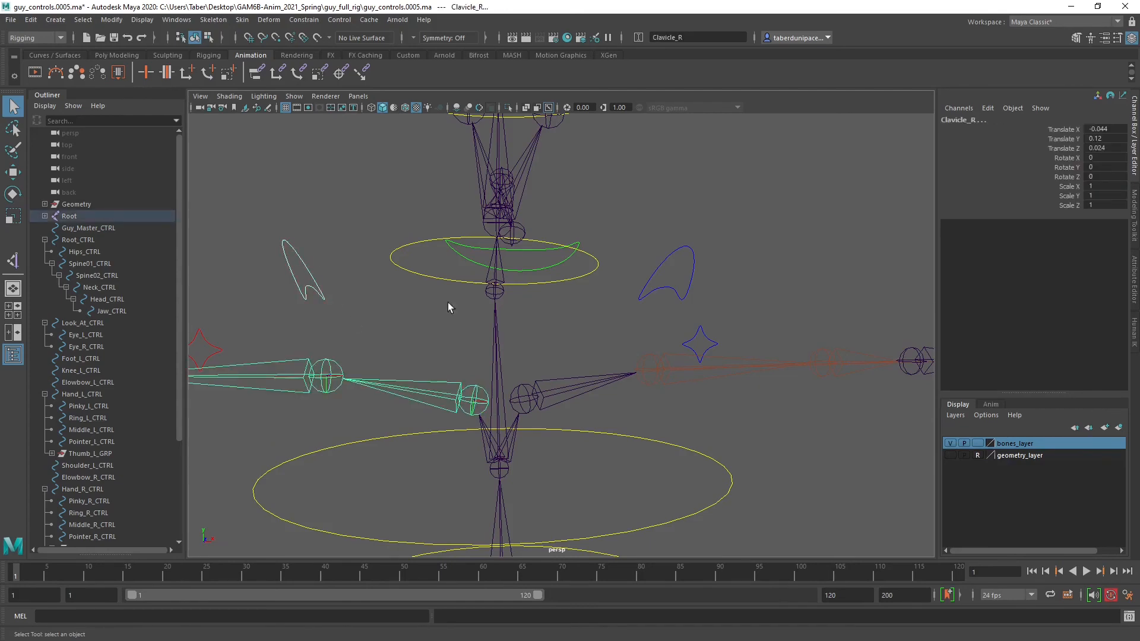
pyautogui.click(304, 19)
pyautogui.click(317, 74)
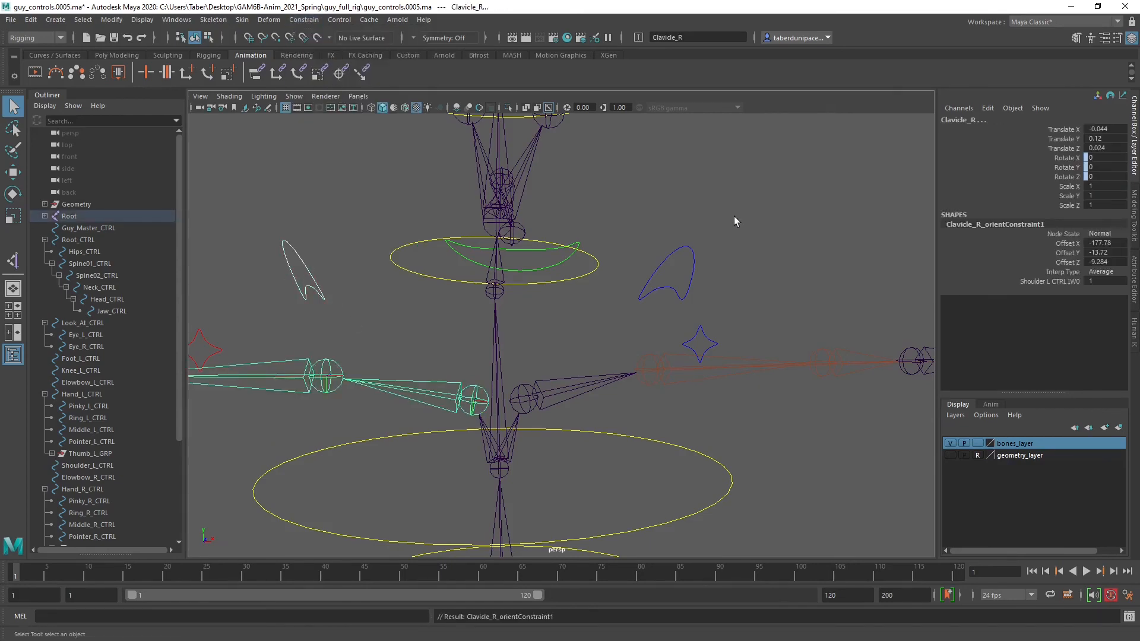
# Test-rotate Shoulder_L_CTRL to check the clavicle's response, and undo the rotations.
pyautogui.click(684, 268)
pyautogui.press('e')
pyautogui.moveTo(540, 346); pyautogui.dragTo(590, 397)
pyautogui.hotkey('ctrl', 'z')
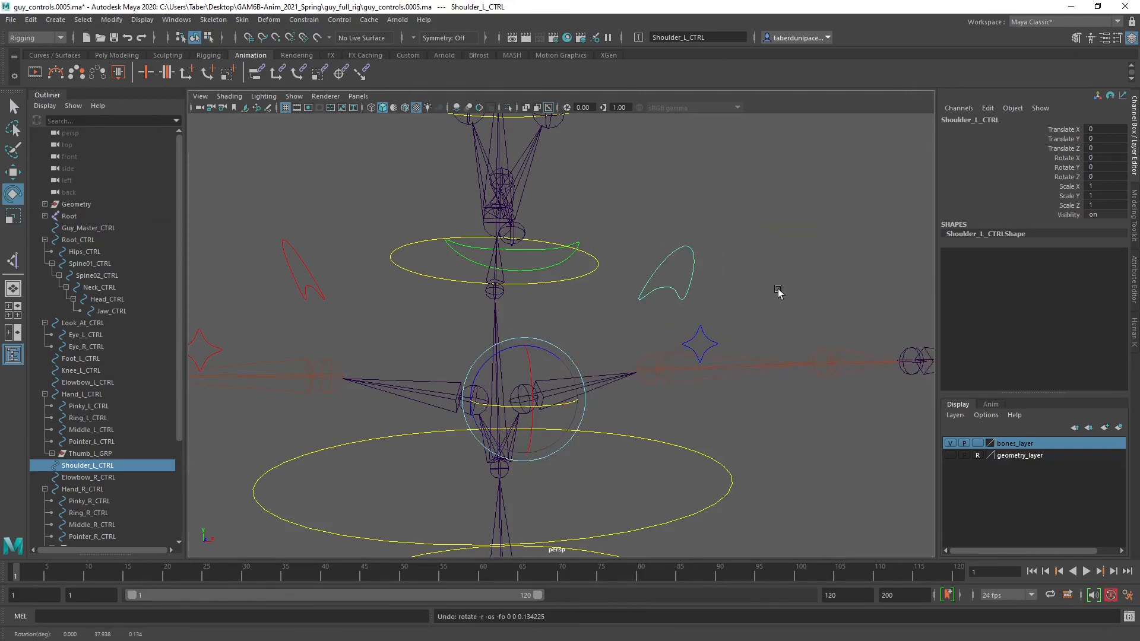
pyautogui.hotkey('ctrl', 'z')
# Point-constrain the IK_L_Hand handle to Hand_L_CTRL on all axes, with Maintain Offset on and a weight of 1.
pyautogui.keyDown('alt'); pyautogui.moveTo(778, 289); pyautogui.dragTo(502, 299); pyautogui.keyUp('alt')
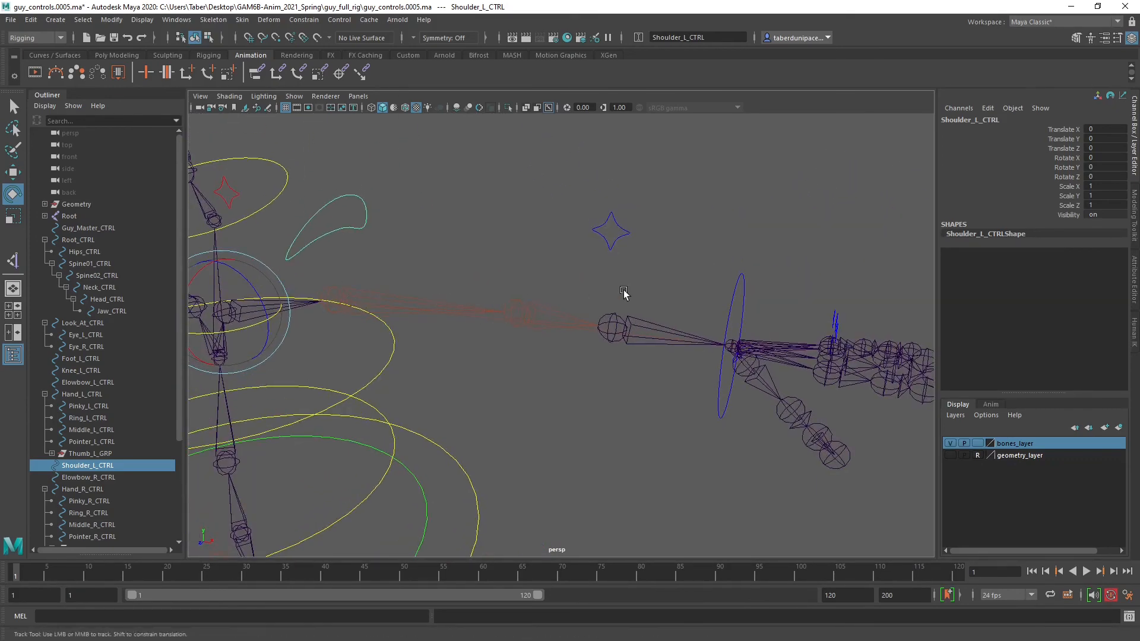
pyautogui.moveTo(618, 323)
pyautogui.keyDown('alt'); pyautogui.mouseDown()
pyautogui.moveTo(580, 310)
pyautogui.moveTo(605, 320)
pyautogui.mouseUp(); pyautogui.keyUp('alt')
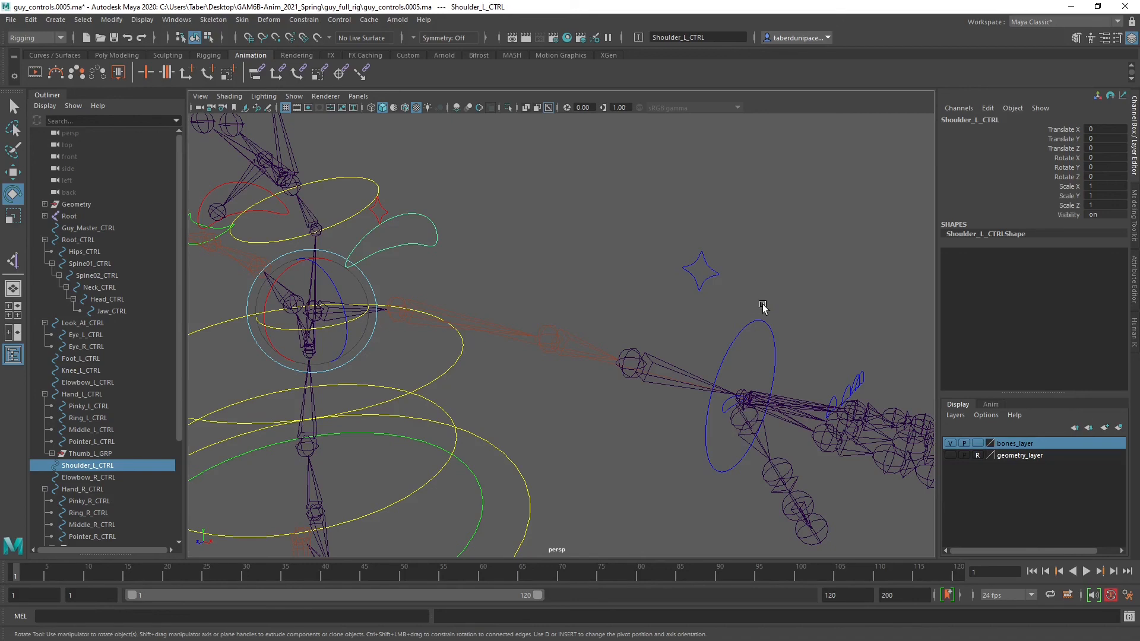
pyautogui.click(763, 329)
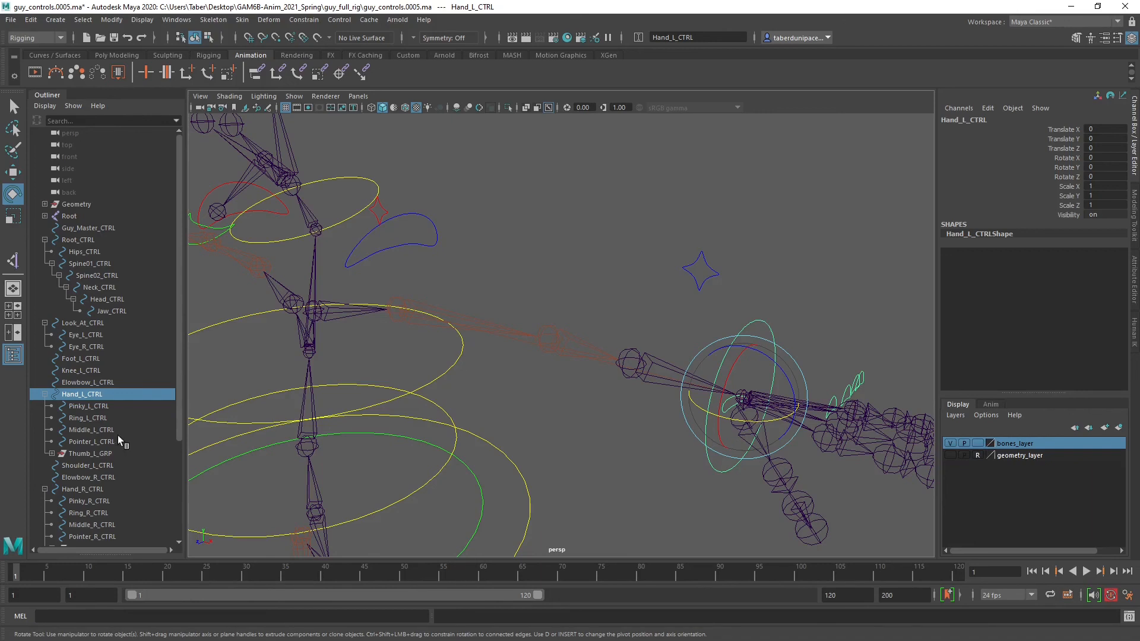
pyautogui.scroll(-4, 118, 435)
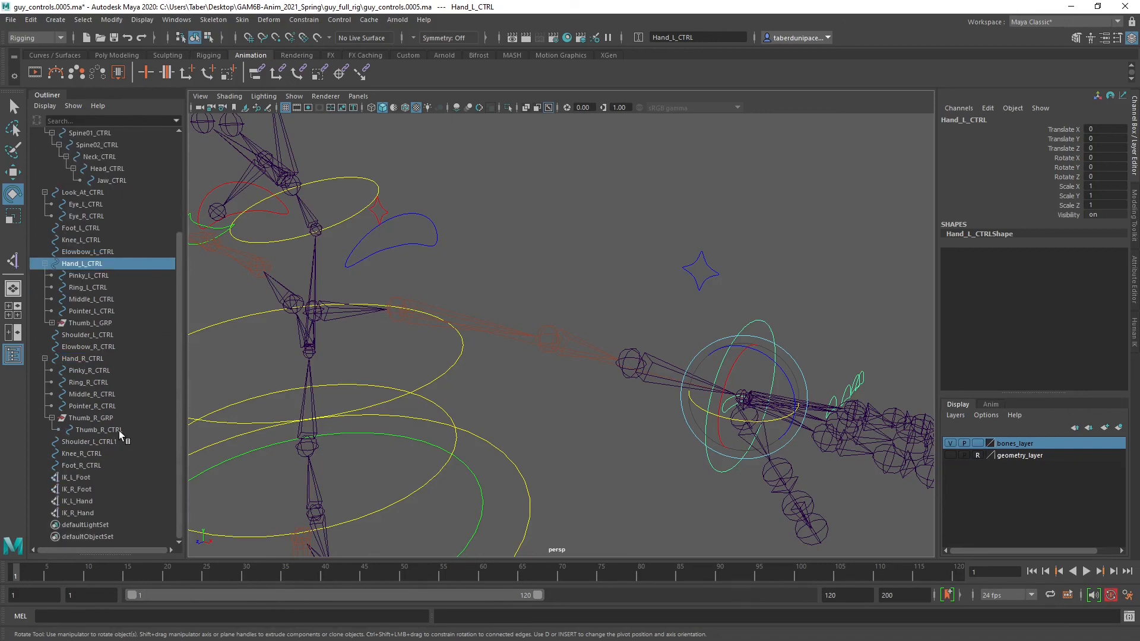
pyautogui.click(89, 500)
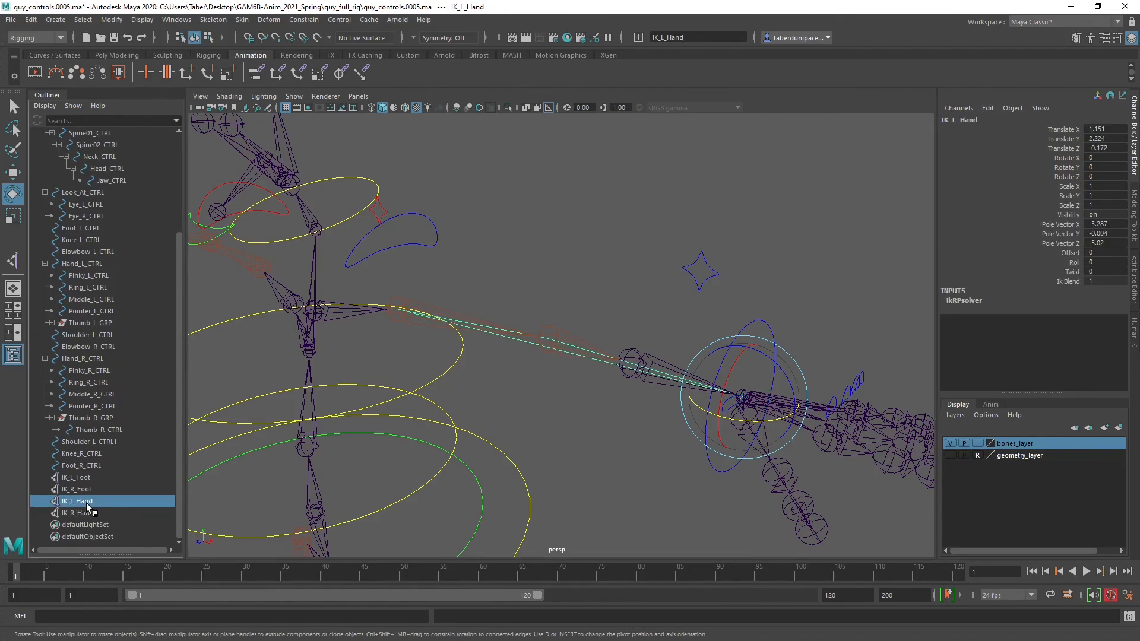
pyautogui.click(725, 317)
pyautogui.click(756, 332)
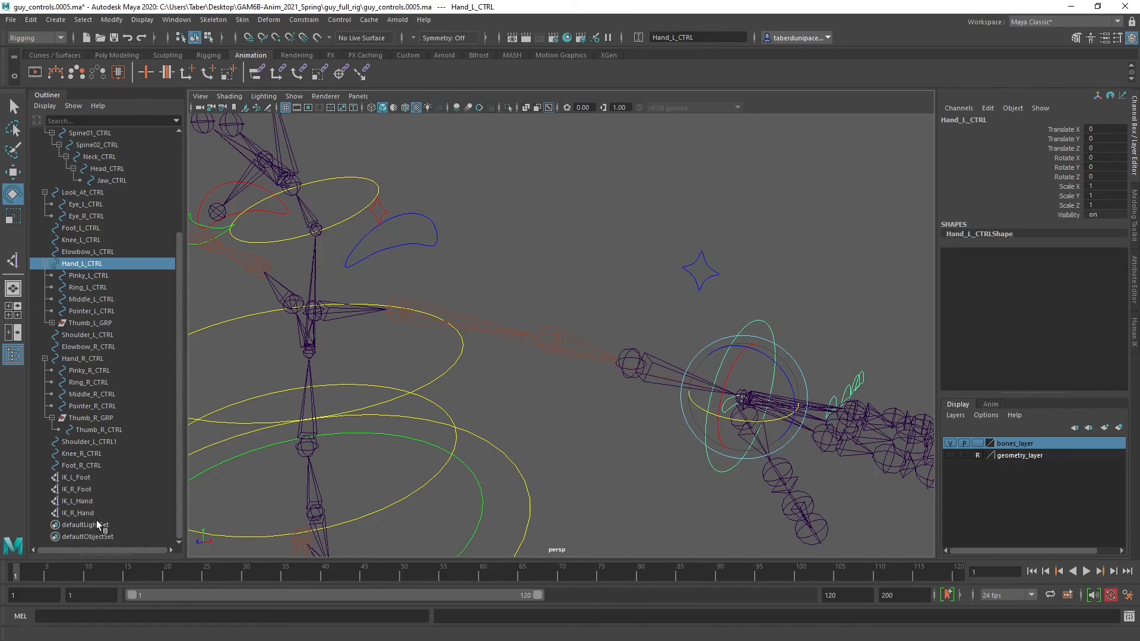
pyautogui.keyDown('ctrl'); pyautogui.click(86, 501); pyautogui.keyUp('ctrl')
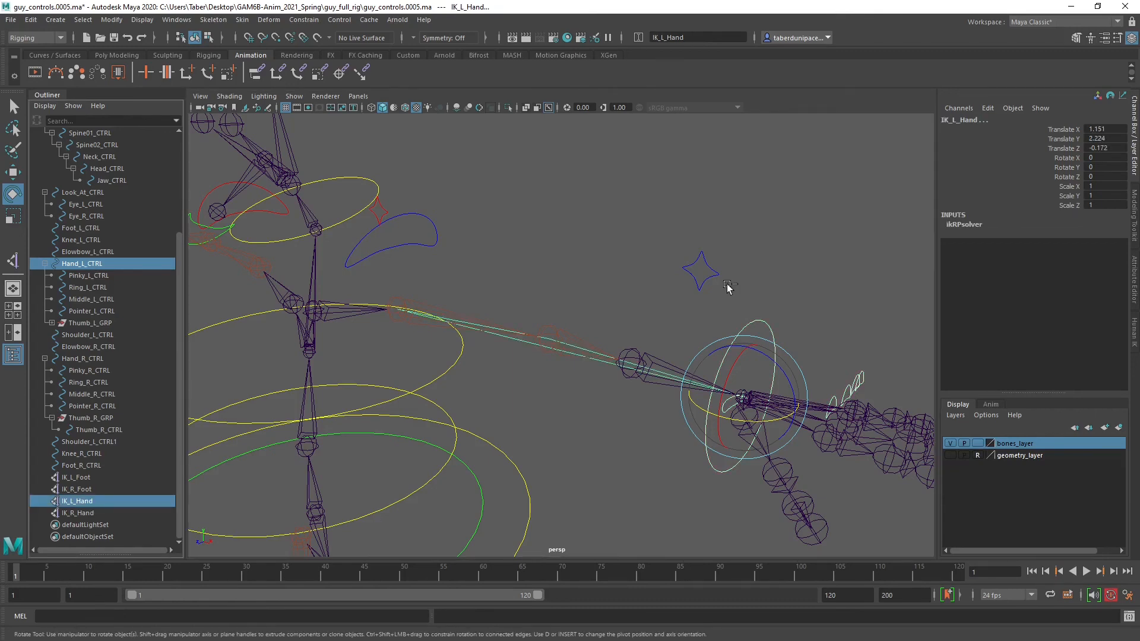
pyautogui.click(313, 21)
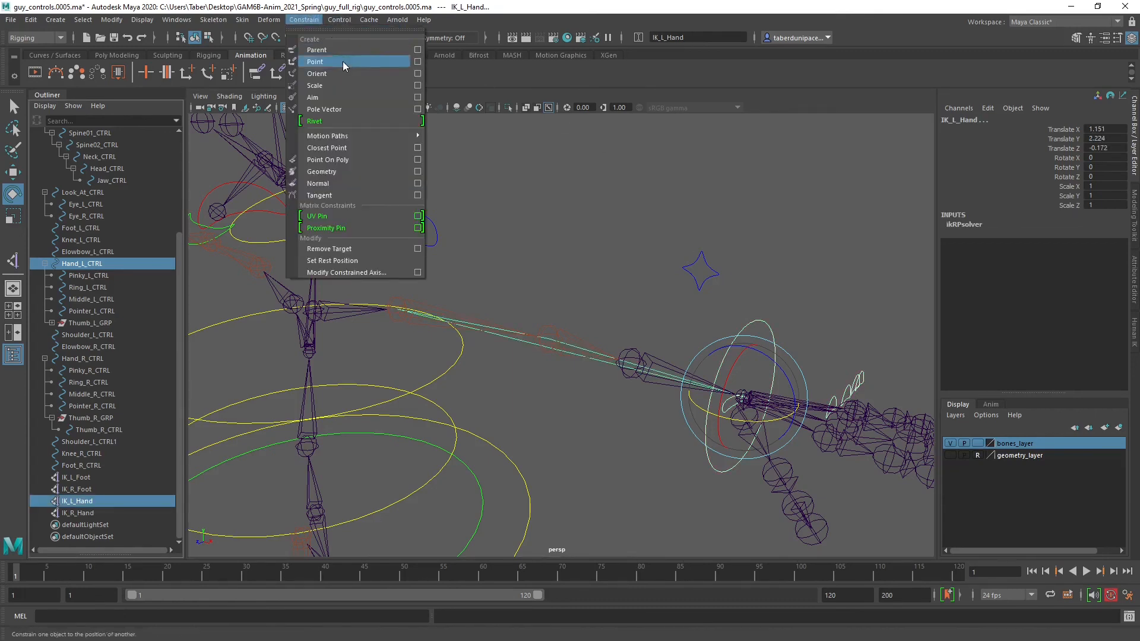
pyautogui.click(418, 61)
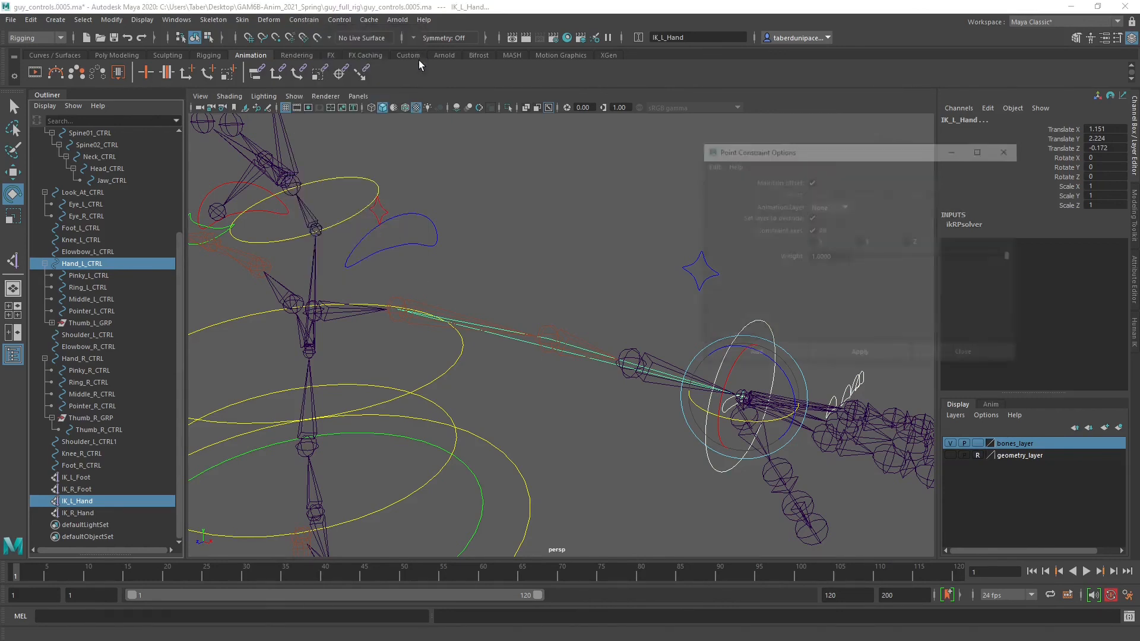
pyautogui.moveTo(894, 152); pyautogui.dragTo(662, 70)
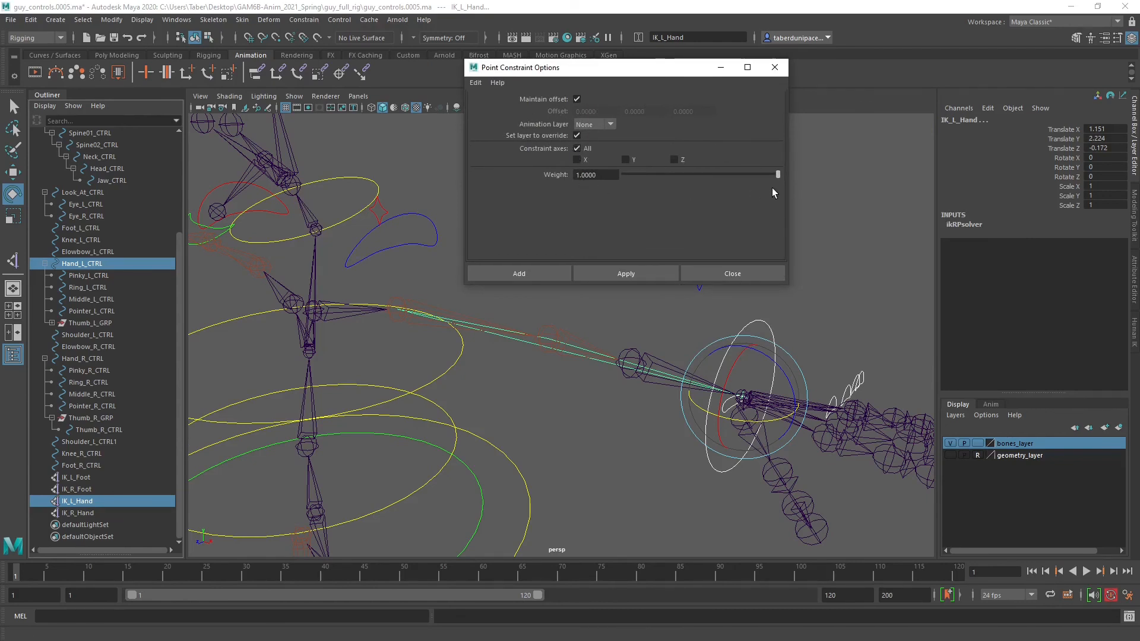
pyautogui.click(521, 274)
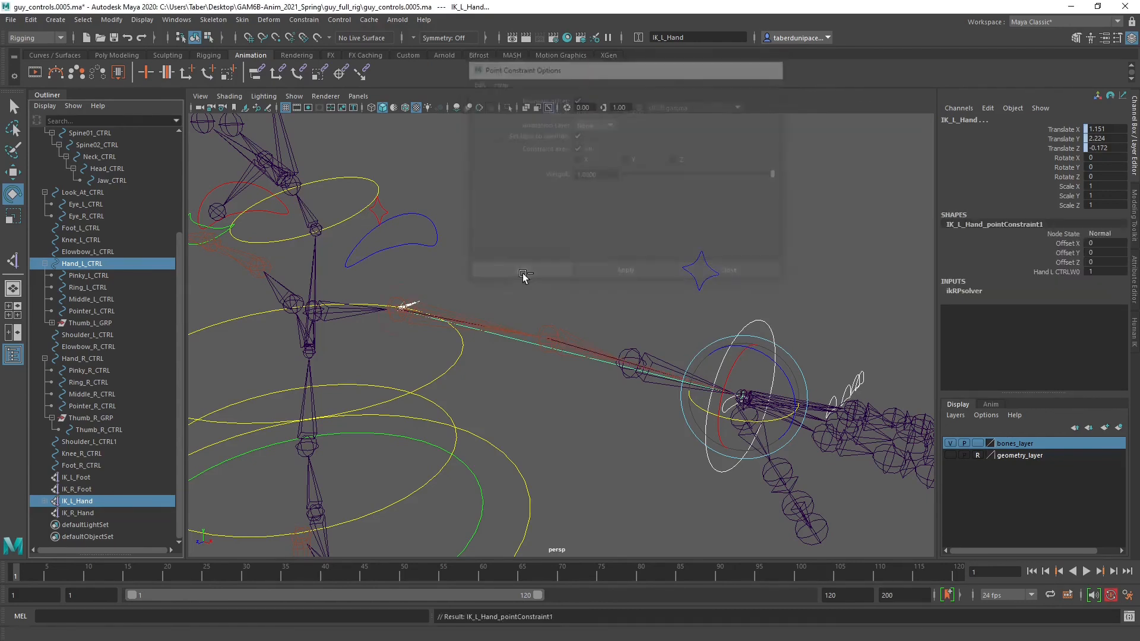
# Test-move Hand_L_CTRL freely to check that the left arm's IK follows, and undo the move.
pyautogui.click(663, 277)
pyautogui.click(765, 362)
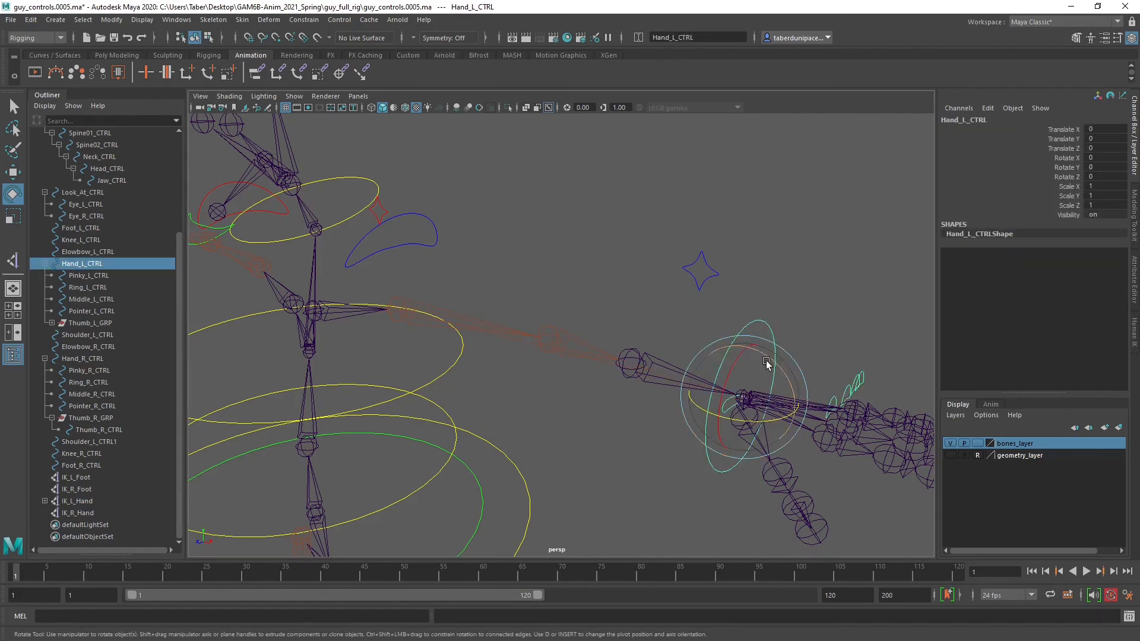
pyautogui.press('w')
pyautogui.moveTo(745, 396); pyautogui.dragTo(631, 305)
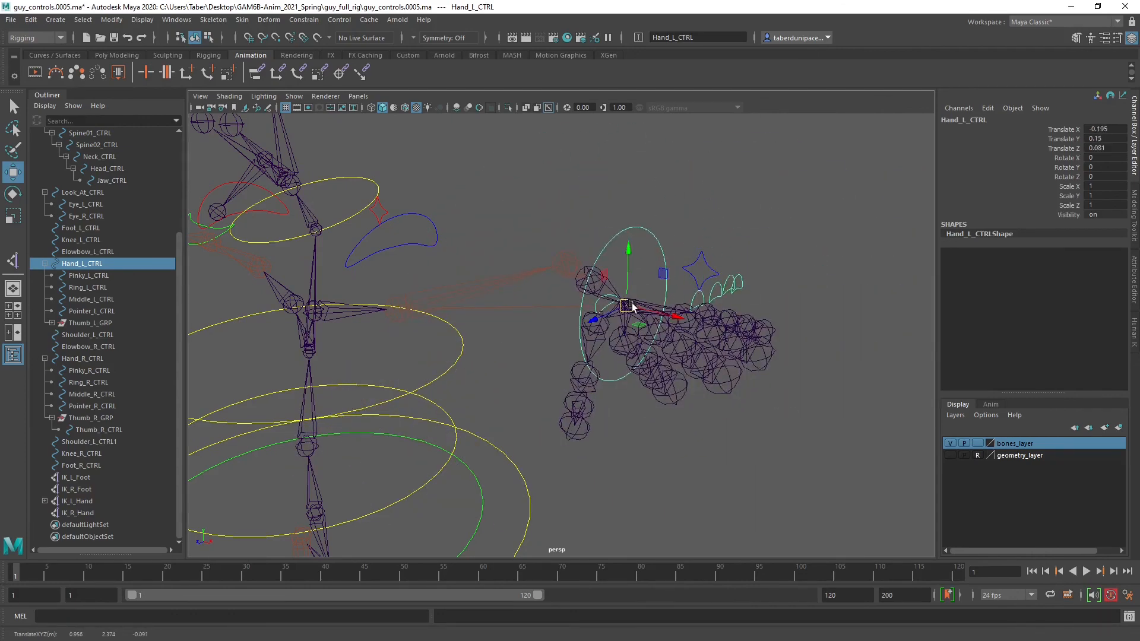
pyautogui.hotkey('ctrl', 'z')
# Check the joints around the left wrist and forearm by selecting them, ending on Fore_L.
pyautogui.keyDown('alt'); pyautogui.moveTo(813, 282); pyautogui.dragTo(618, 232); pyautogui.keyUp('alt')
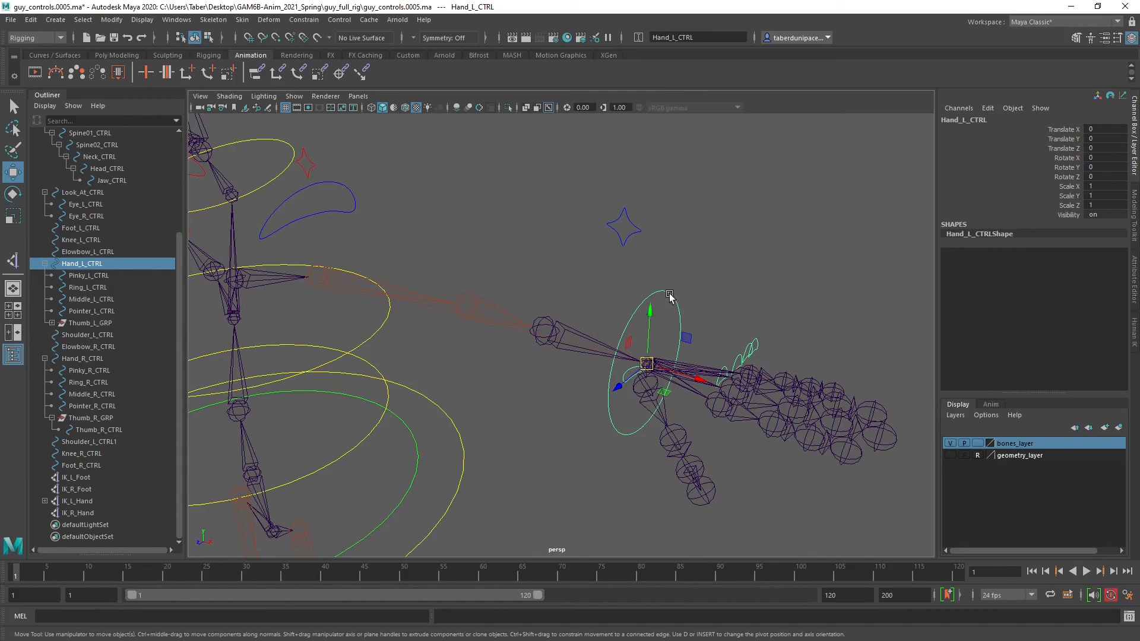
pyautogui.click(712, 292)
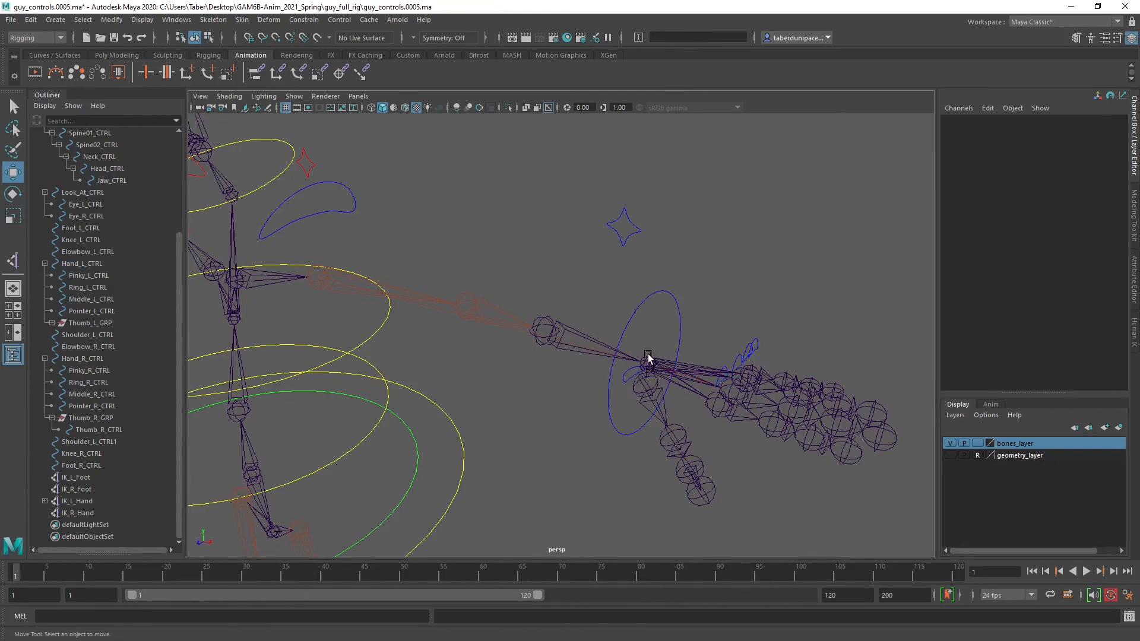
pyautogui.click(648, 358)
pyautogui.click(547, 318)
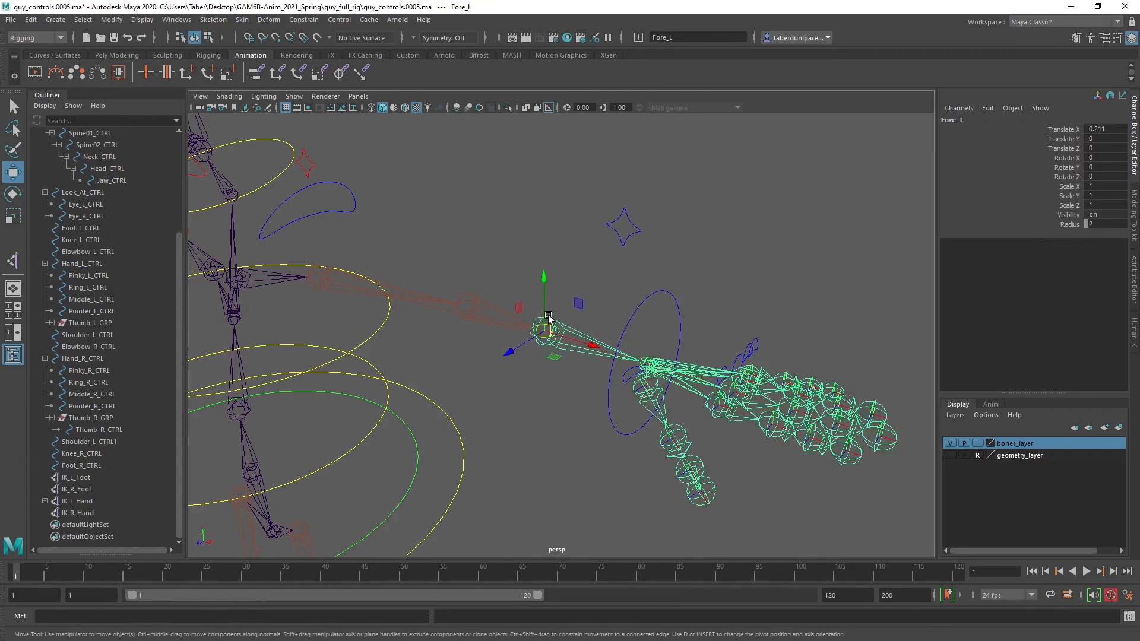